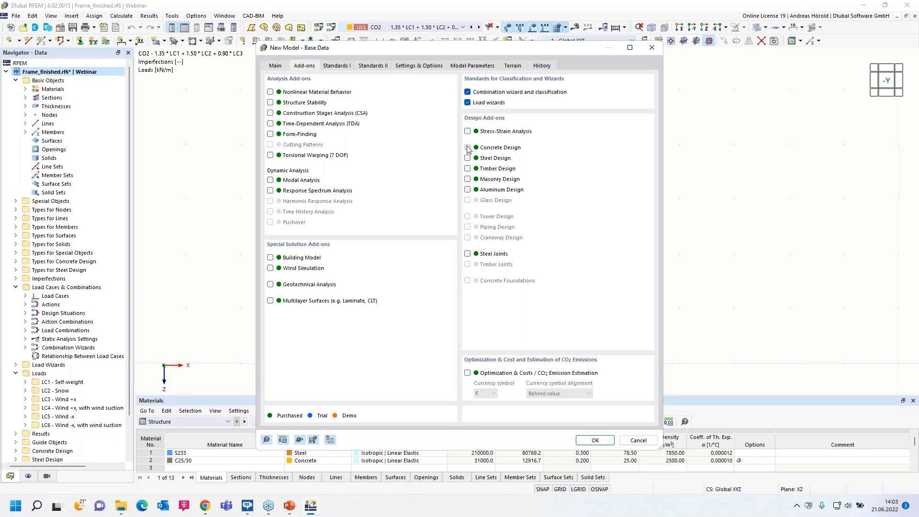
Enable the Concrete Design and Steel Design add-ons and set the load combination standard to EN 1990 with national annex DIN 2012-08.
click(467, 148)
click(337, 67)
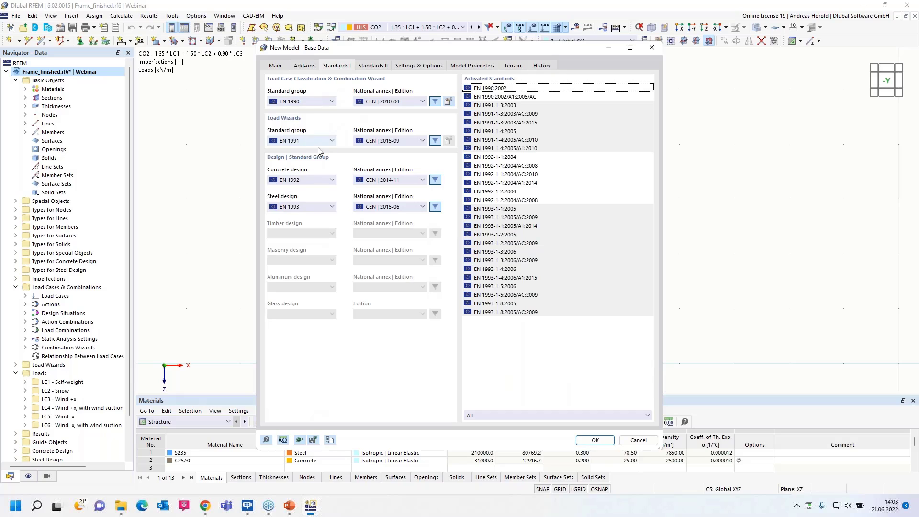
click(303, 104)
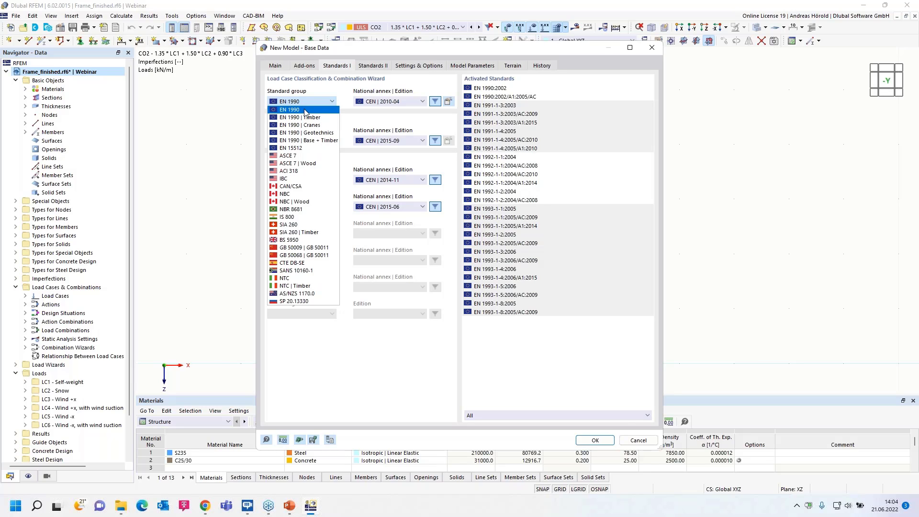
click(305, 111)
click(404, 103)
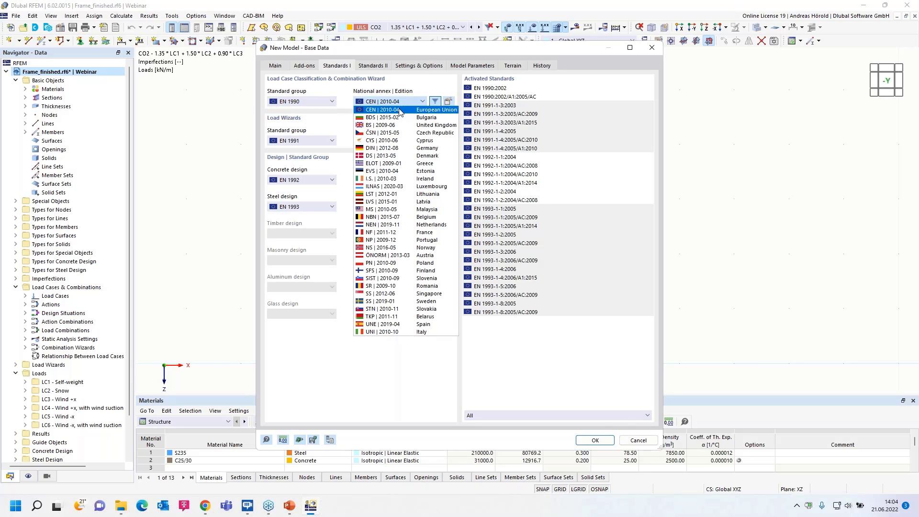
click(401, 149)
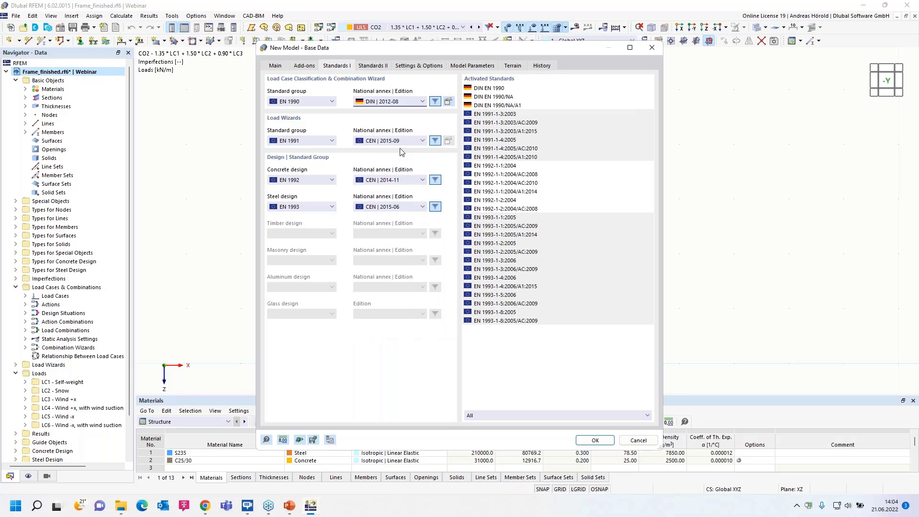
Use EN 1991 for the load wizards, EN 1992 for concrete and EN 1993 for steel design, and accept the base data.
click(316, 141)
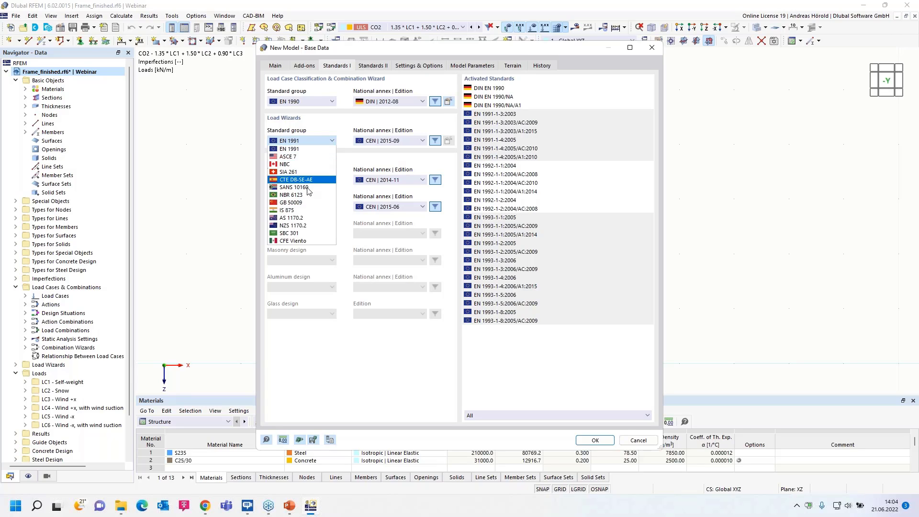
click(369, 162)
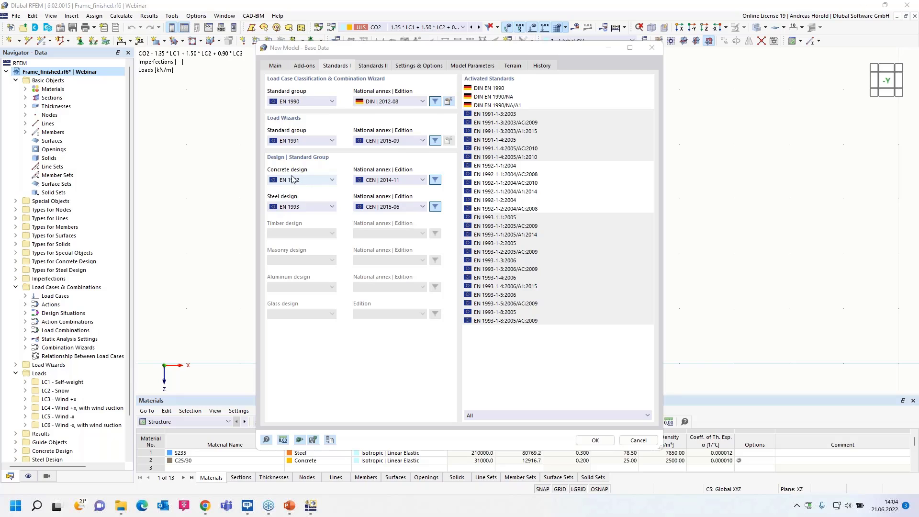
click(313, 181)
click(312, 182)
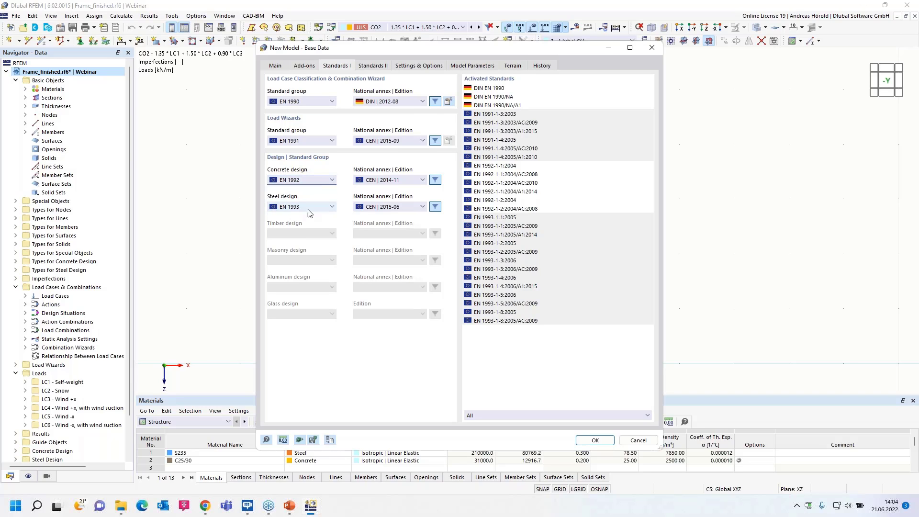
click(308, 208)
click(318, 196)
click(595, 440)
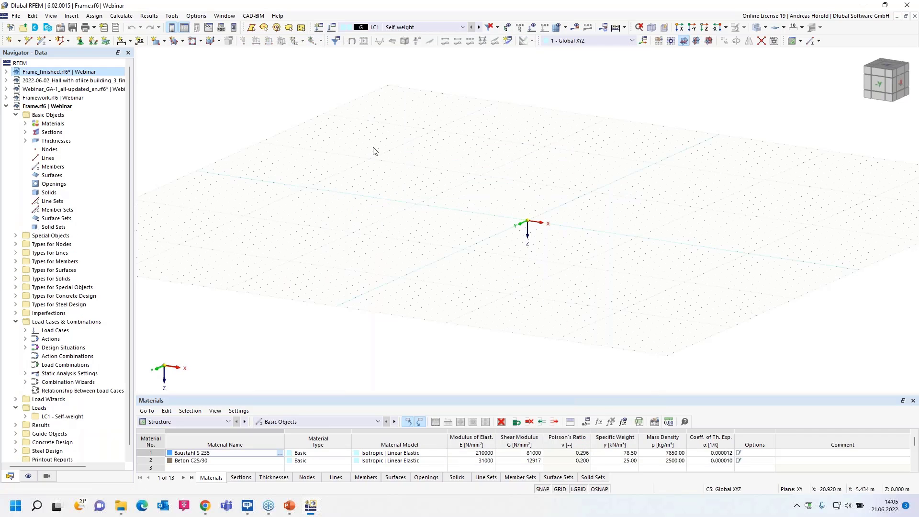
Set the model view to the -Y direction and make the XZ plane the current work plane.
scroll(574, 207, up, 5)
click(693, 27)
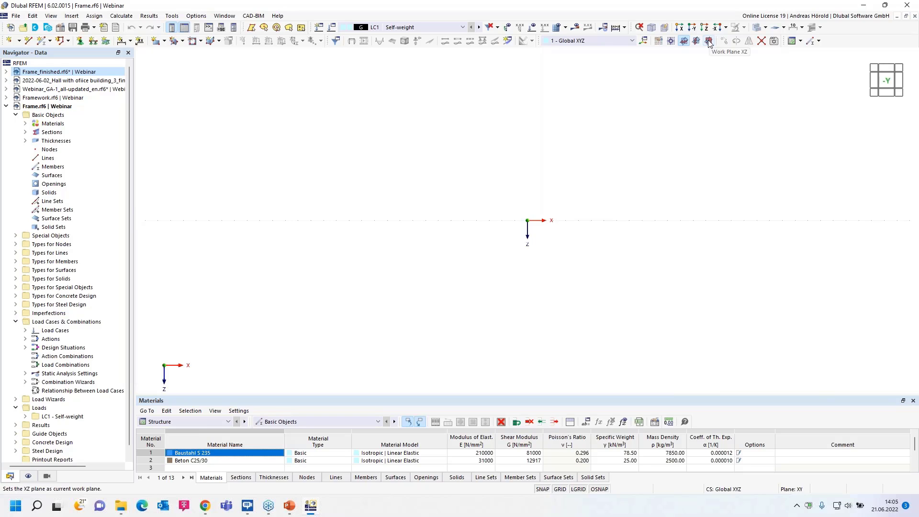
click(709, 42)
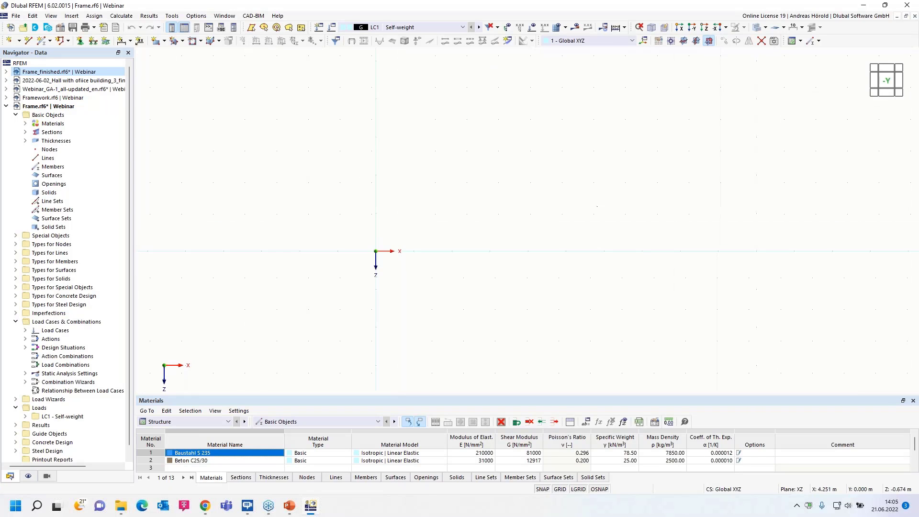
middle_drag(536, 230, 499, 283)
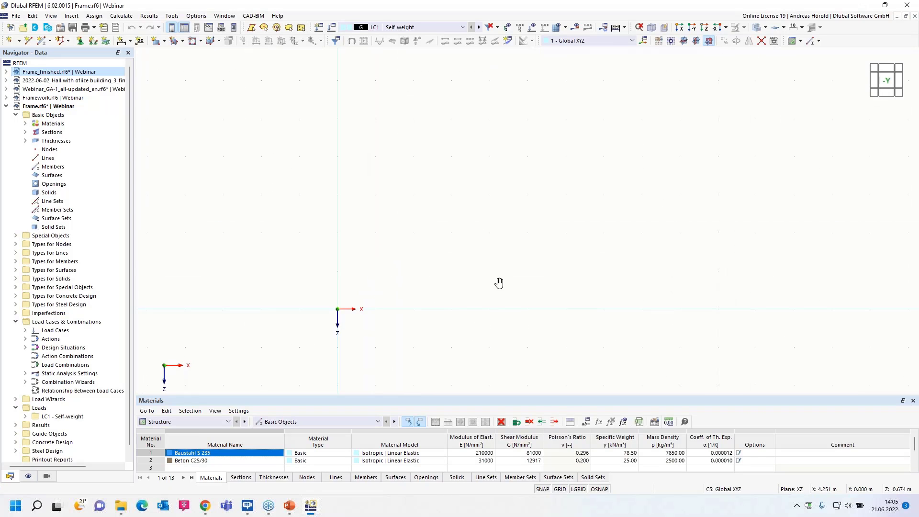
Start a new single beam member and choose the HE 200 A section from the standardized steel I-sections of EN 10365:2017.
click(41, 41)
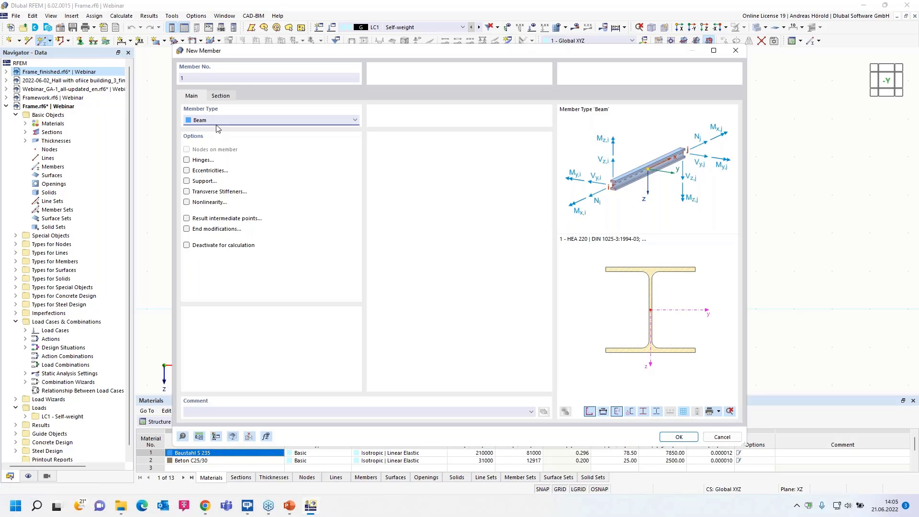
click(221, 96)
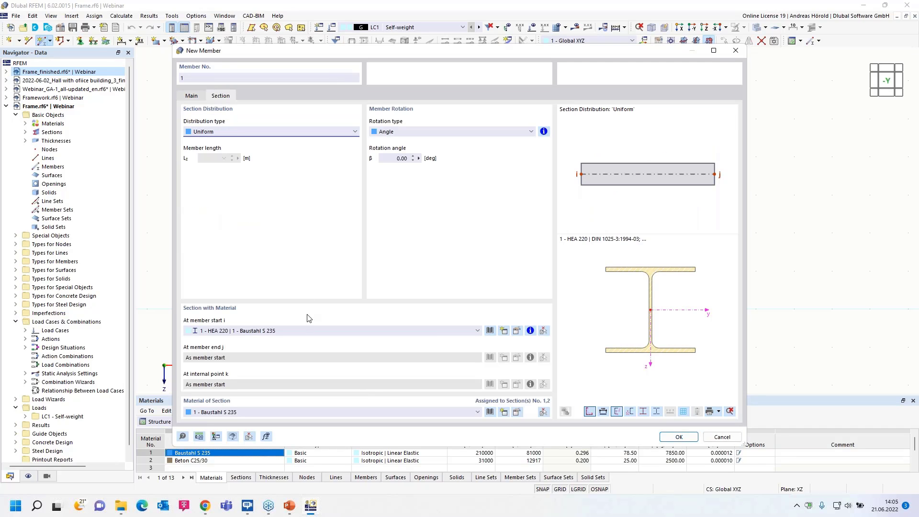
click(490, 331)
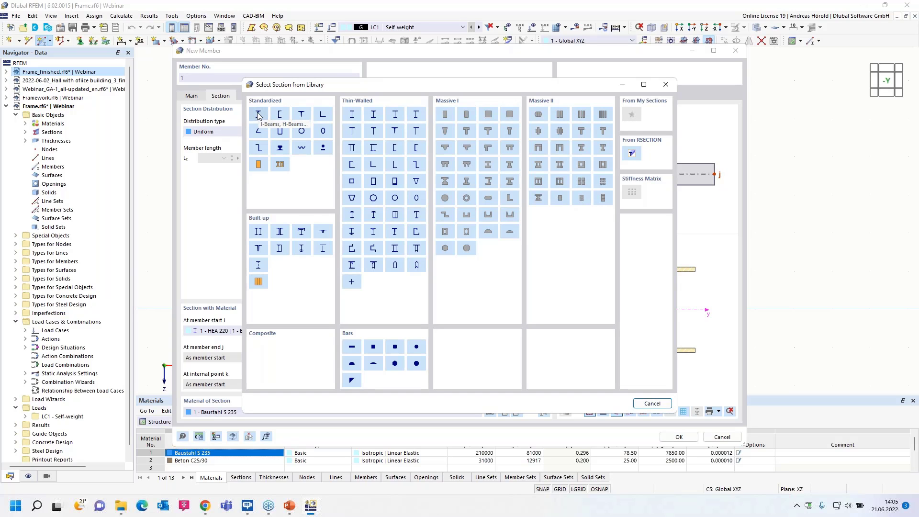
click(259, 116)
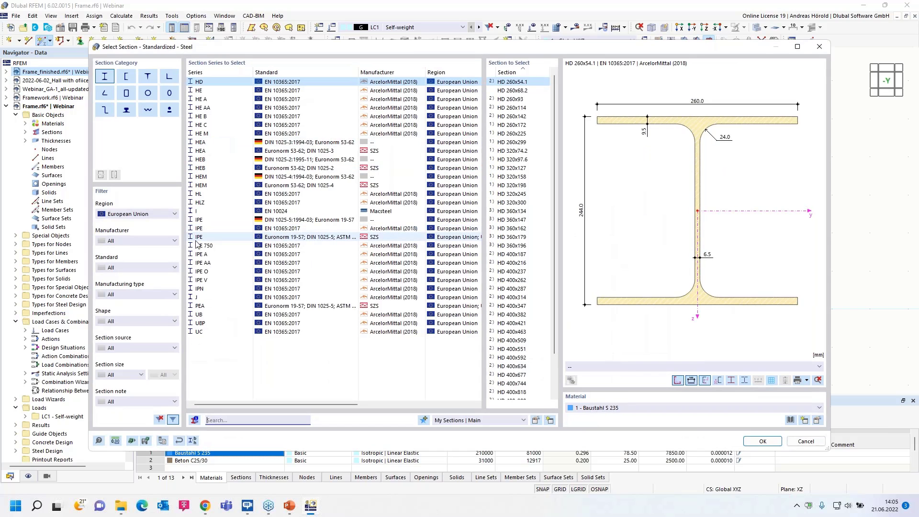
click(207, 100)
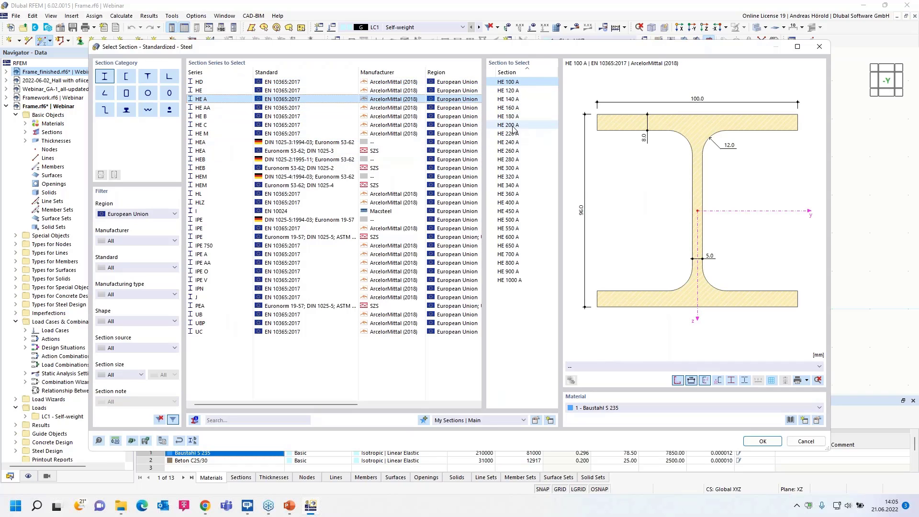
click(513, 125)
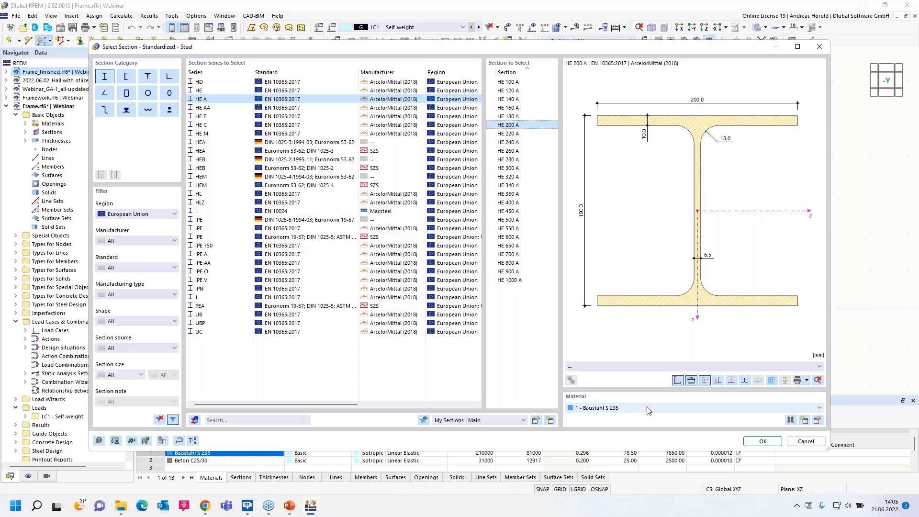
Assign S235 carbon steel of the EN 1993-1-1:2005-05 series to the section and accept the new member's settings.
click(817, 421)
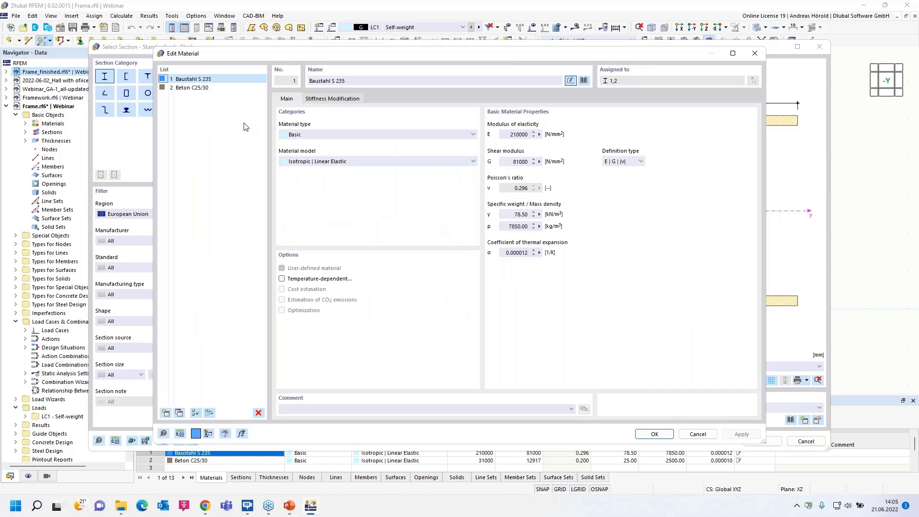
click(699, 433)
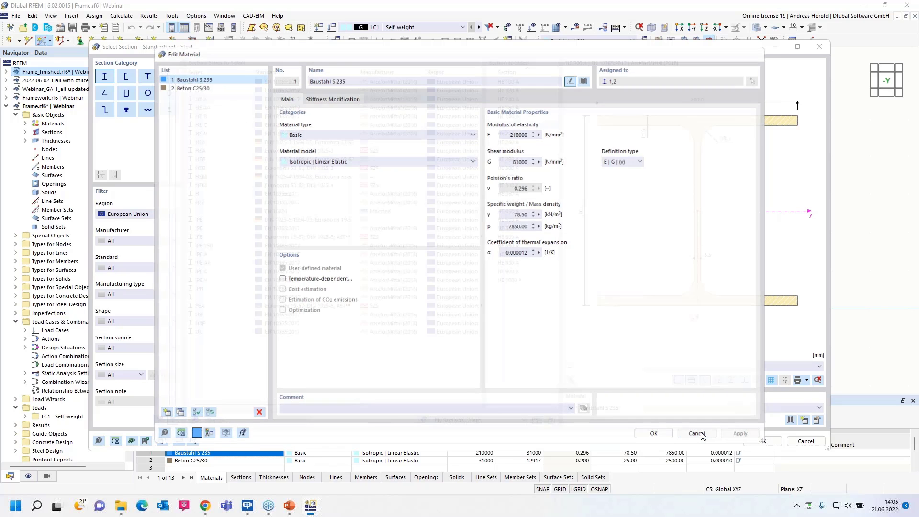
click(791, 420)
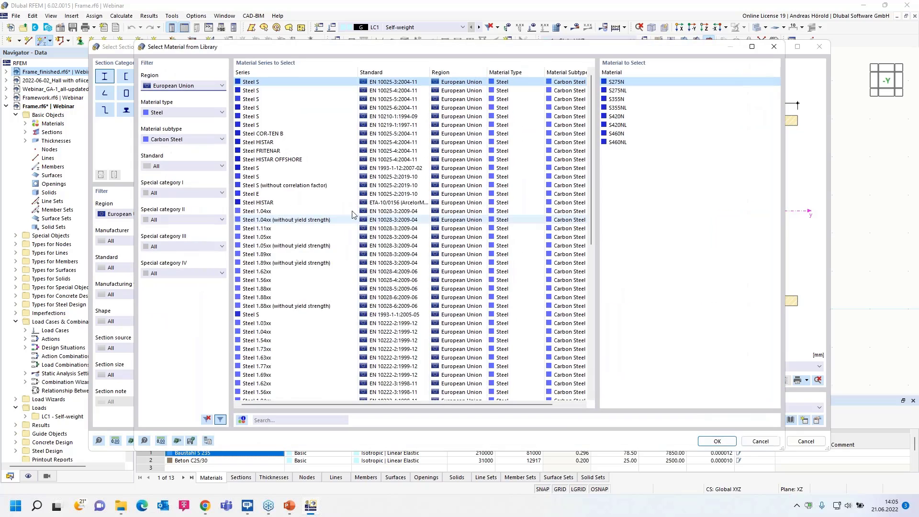
click(268, 315)
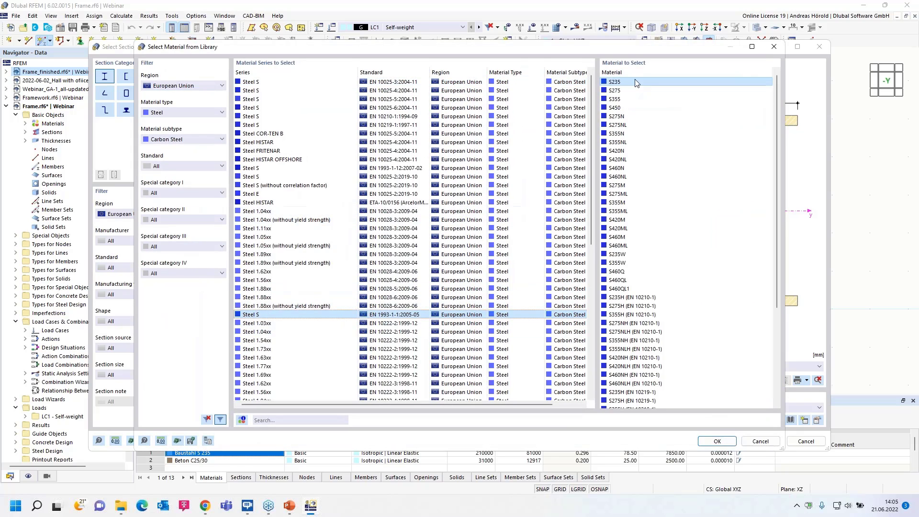
click(718, 441)
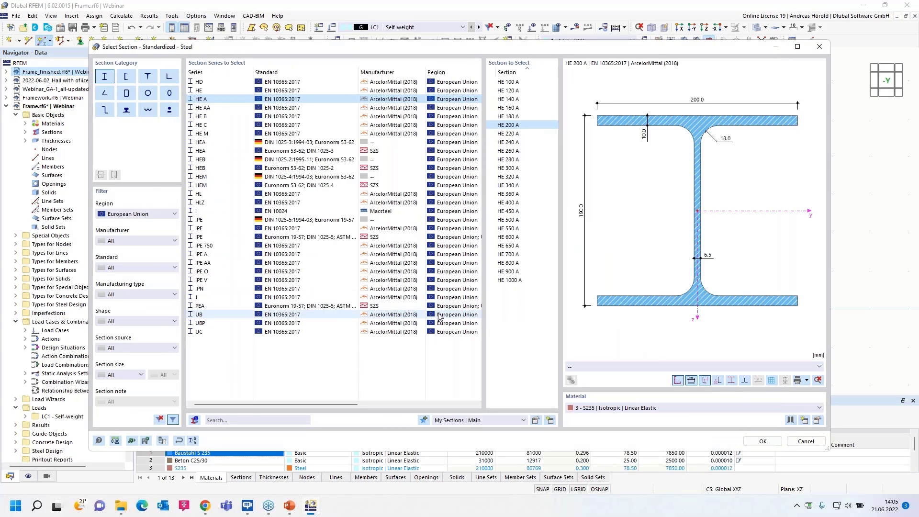
click(762, 441)
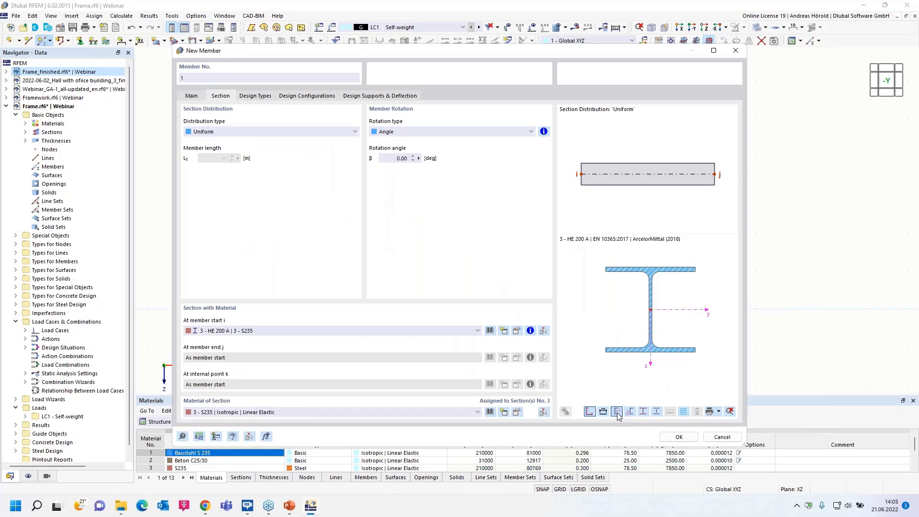
click(679, 437)
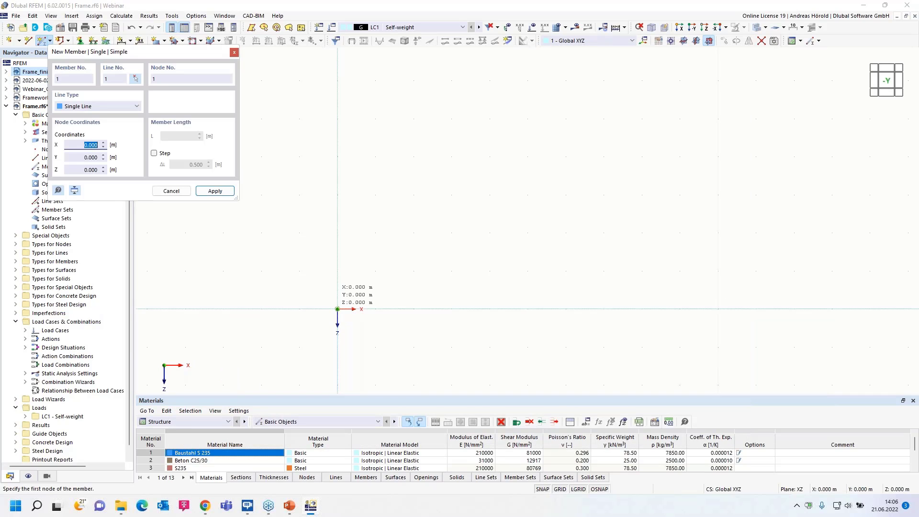
Draw a vertical column about 3 m high from the origin and a horizontal beam about 4 m long from its top.
click(338, 309)
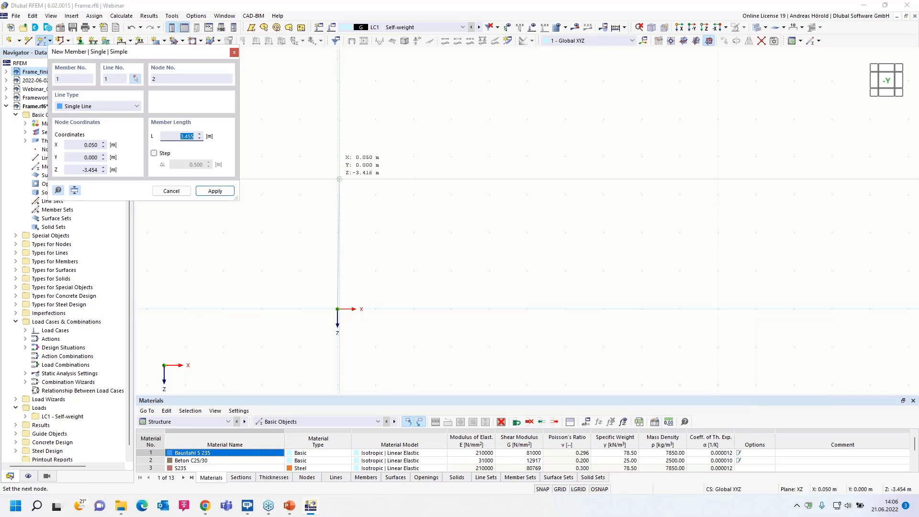
click(338, 194)
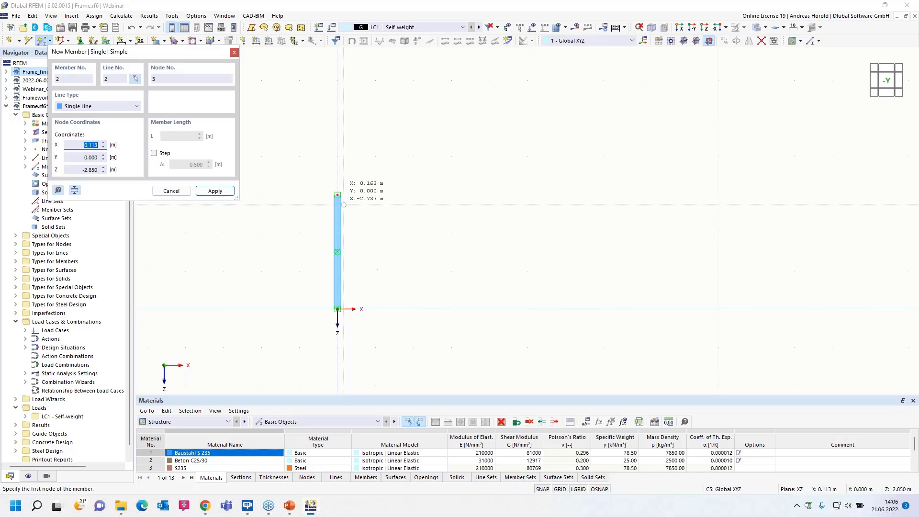
click(338, 195)
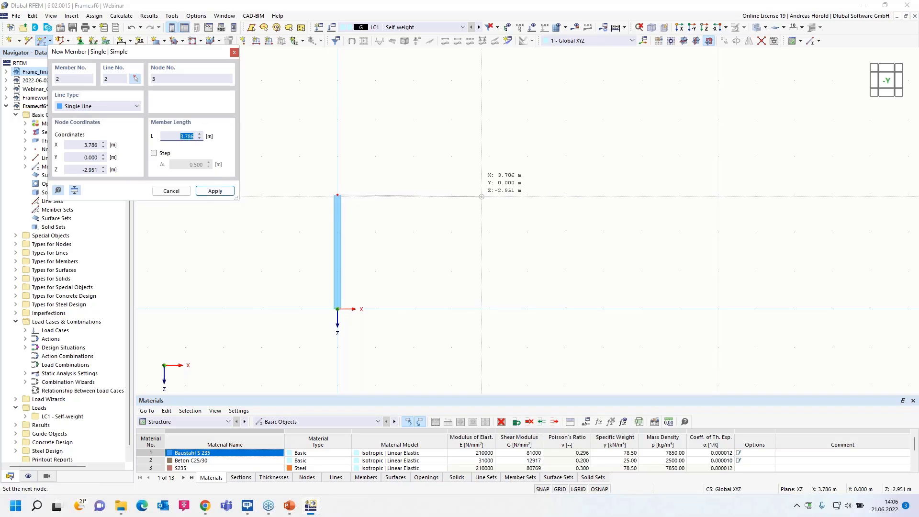
click(489, 195)
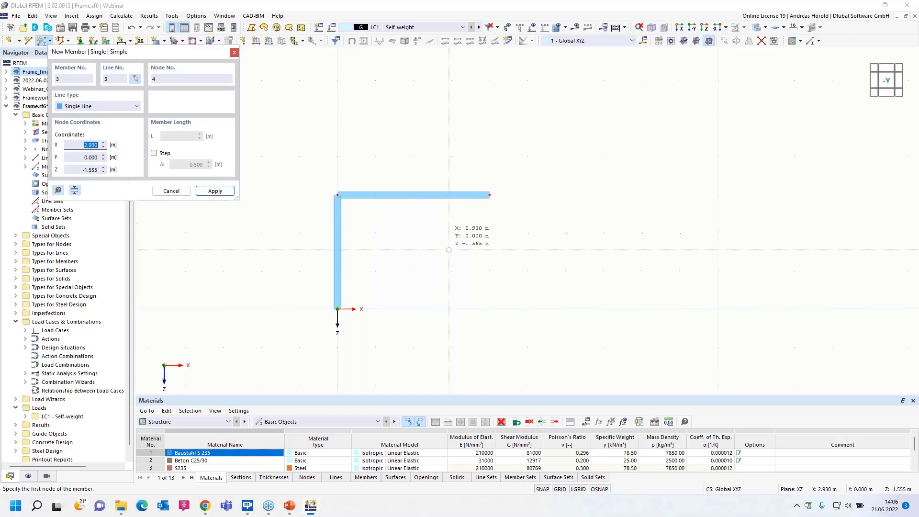
key(Escape)
Assign the Fixed nodal support to the base node of the column at the origin.
scroll(391, 283, up, 3)
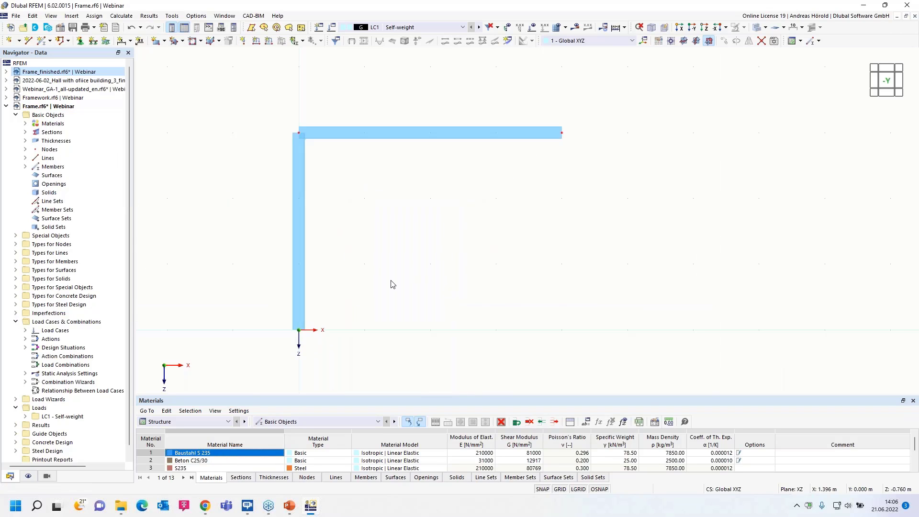
middle_drag(390, 285, 474, 275)
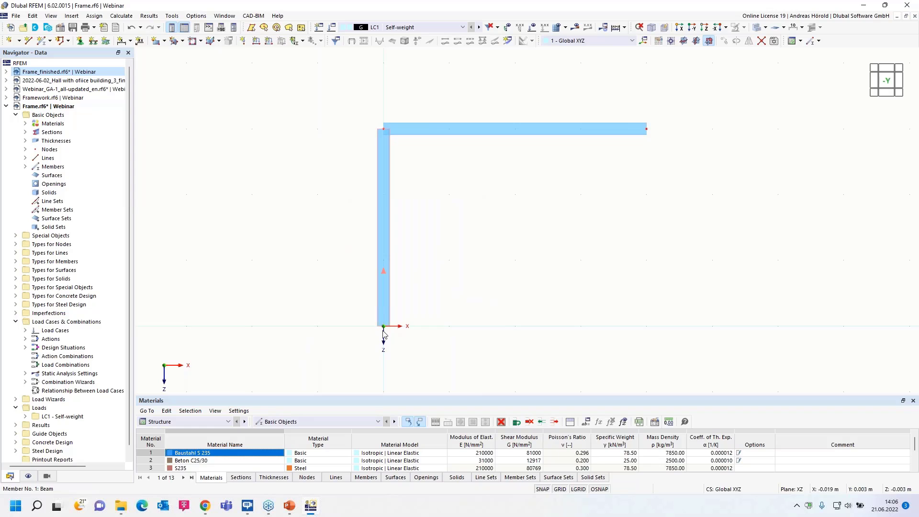
click(80, 41)
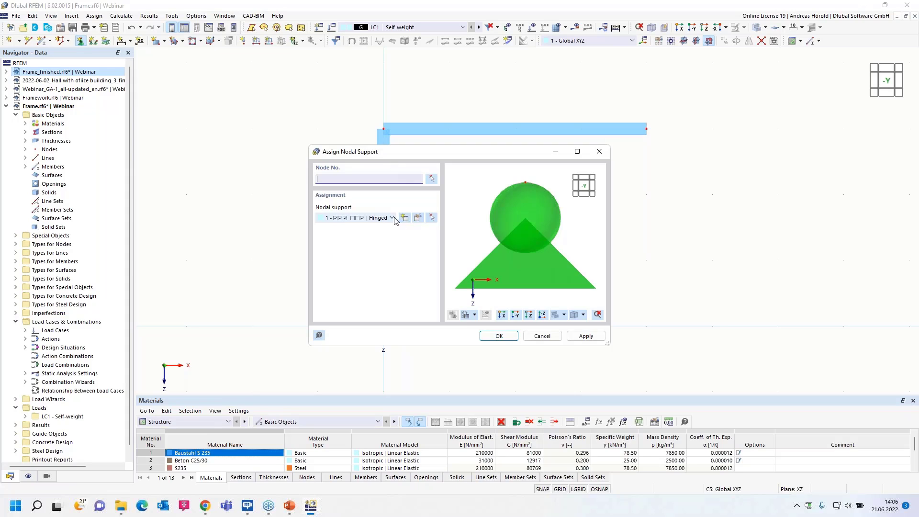
click(394, 219)
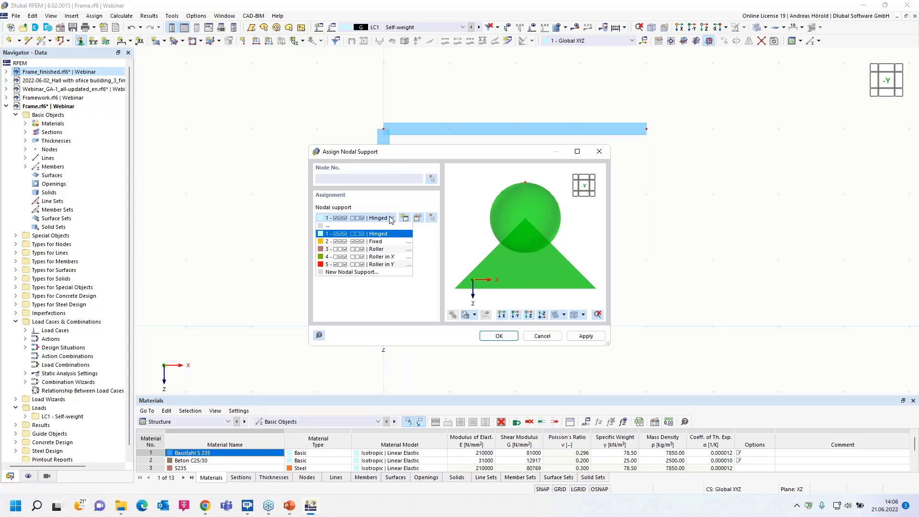
click(386, 241)
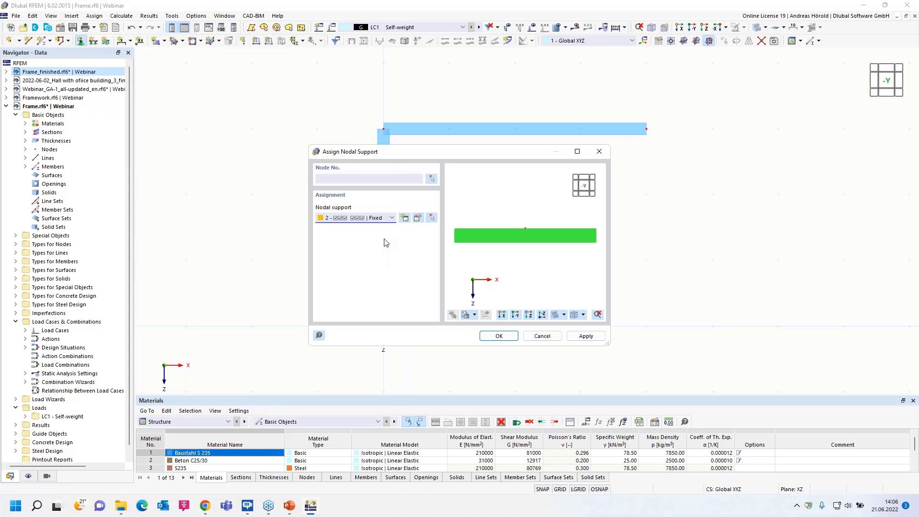
click(418, 219)
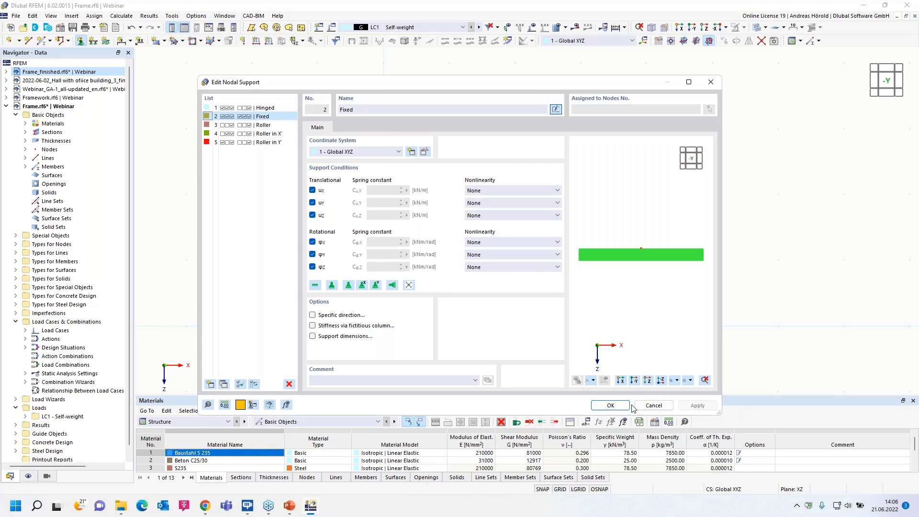
click(654, 406)
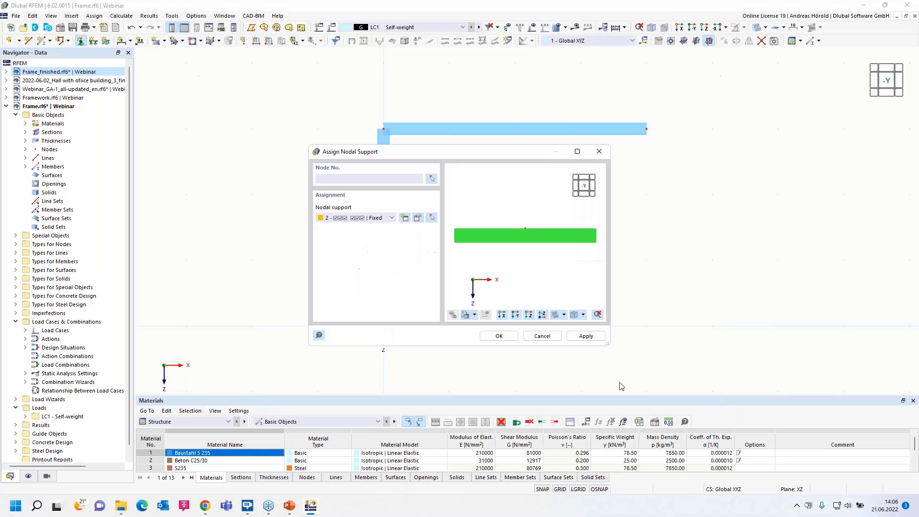
click(499, 335)
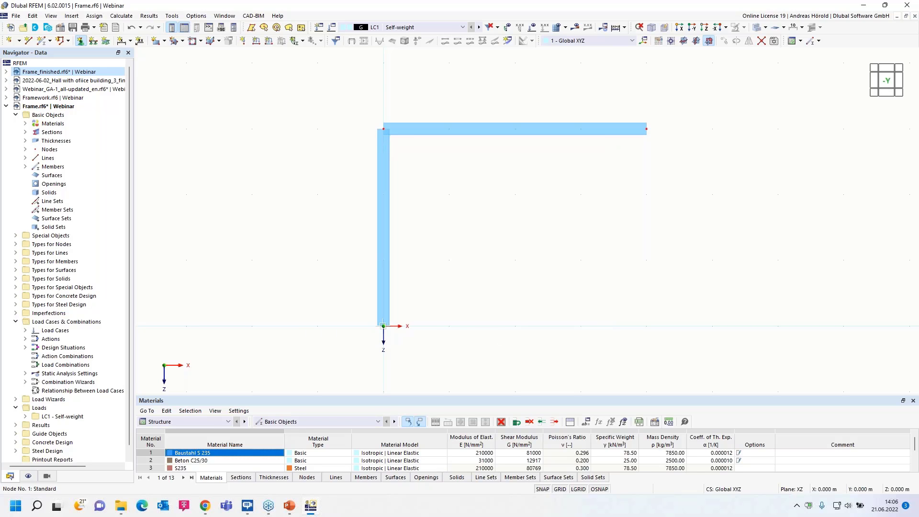
click(386, 329)
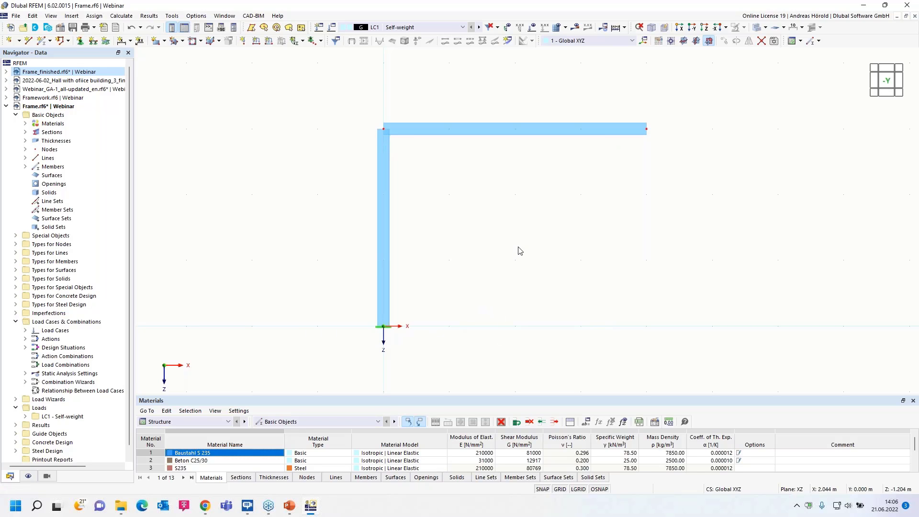
Copy the column together with its fixed support to the free end of the beam, completing the portal frame.
drag(520, 247, 325, 355)
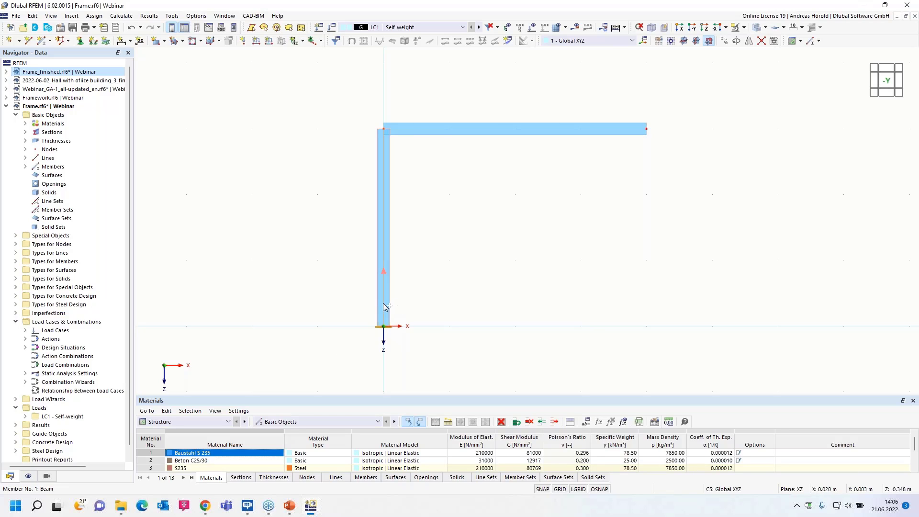
ctrl+drag(383, 306, 647, 329)
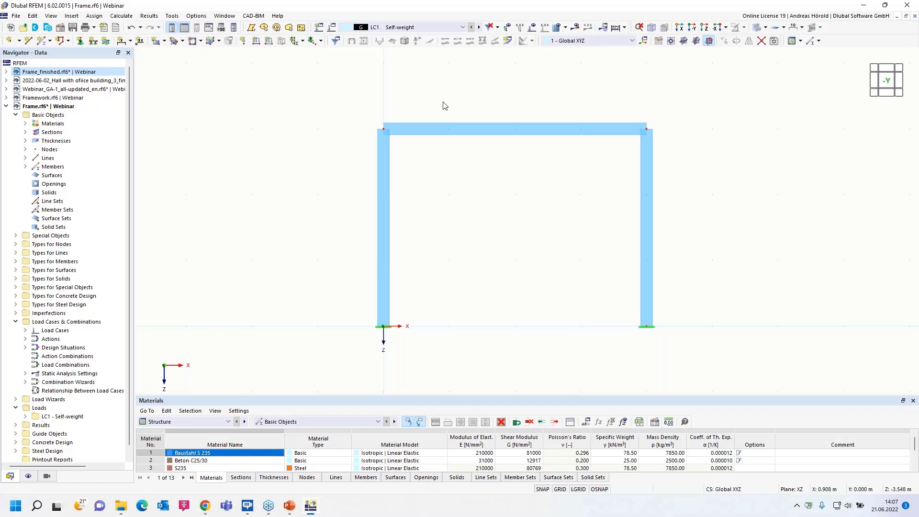
Apply a uniform member load of 1 kN/m in global Z to the horizontal beam in load case LC1 Self-weight.
click(268, 41)
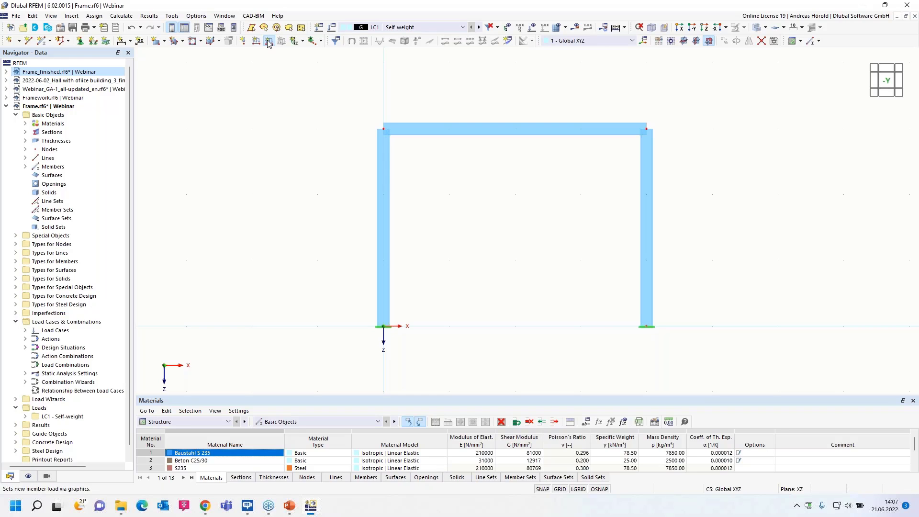
click(384, 160)
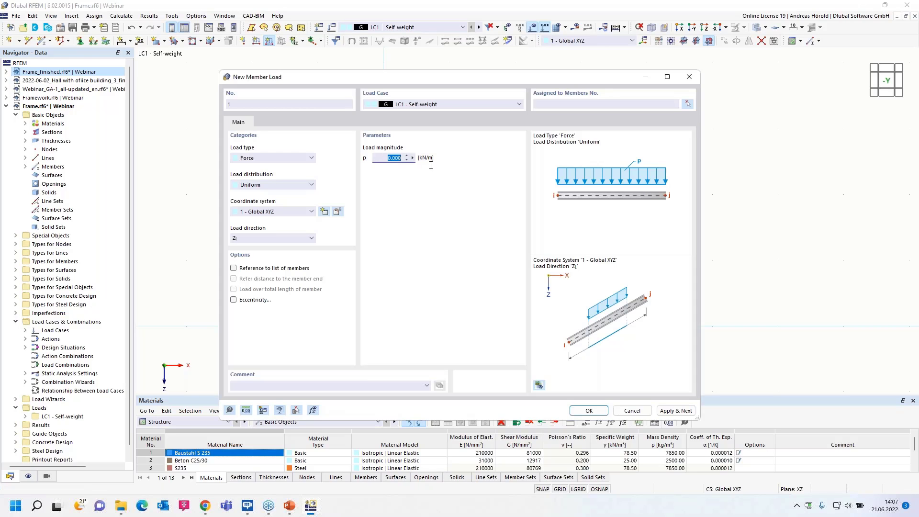
text(1)
click(589, 411)
click(489, 143)
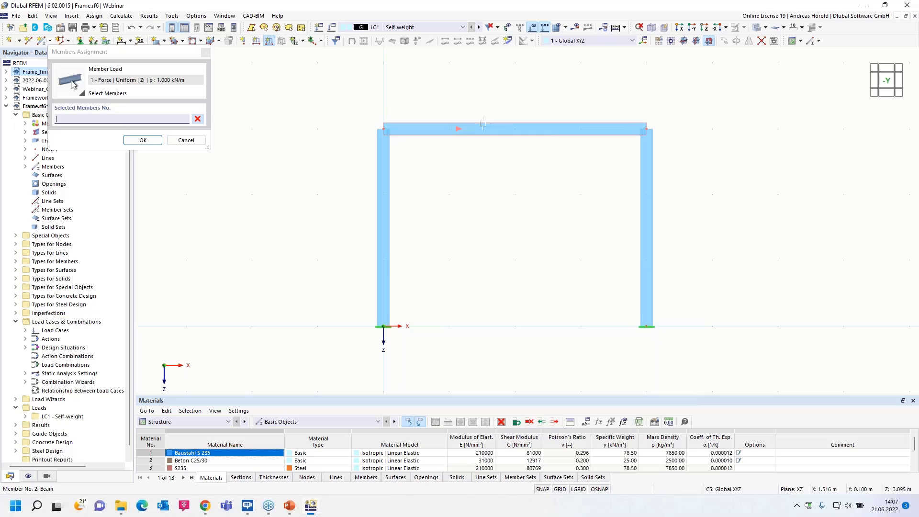
click(143, 139)
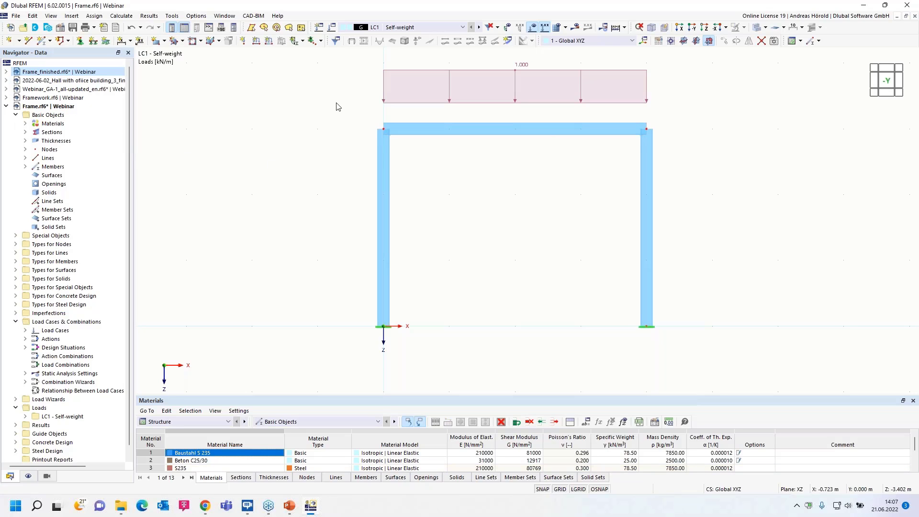
Create load case LC2 named Snow with the action category Snow/Ice loads - H <= 1000 m.
middle_drag(336, 107, 319, 133)
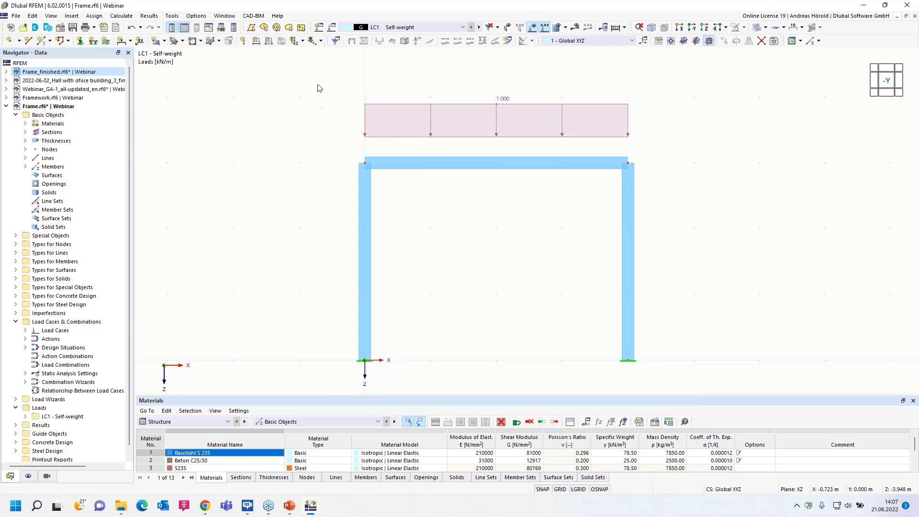
click(316, 29)
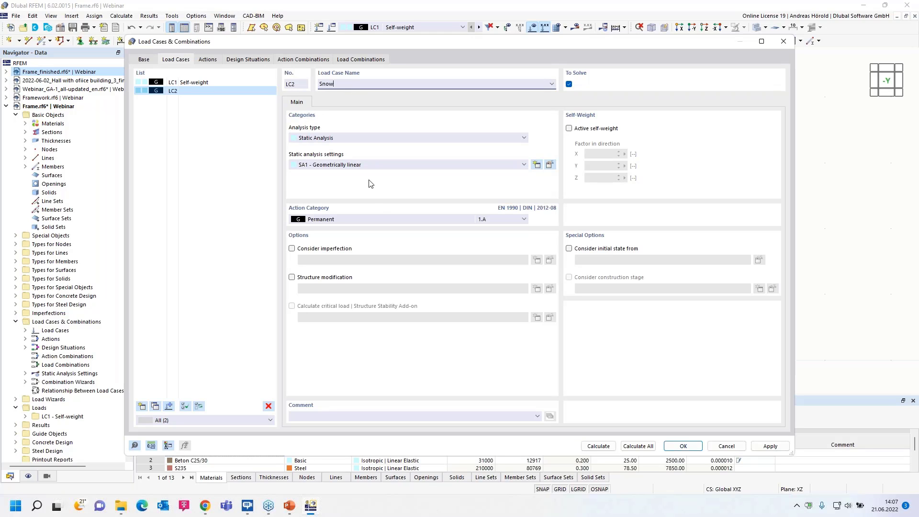
click(371, 218)
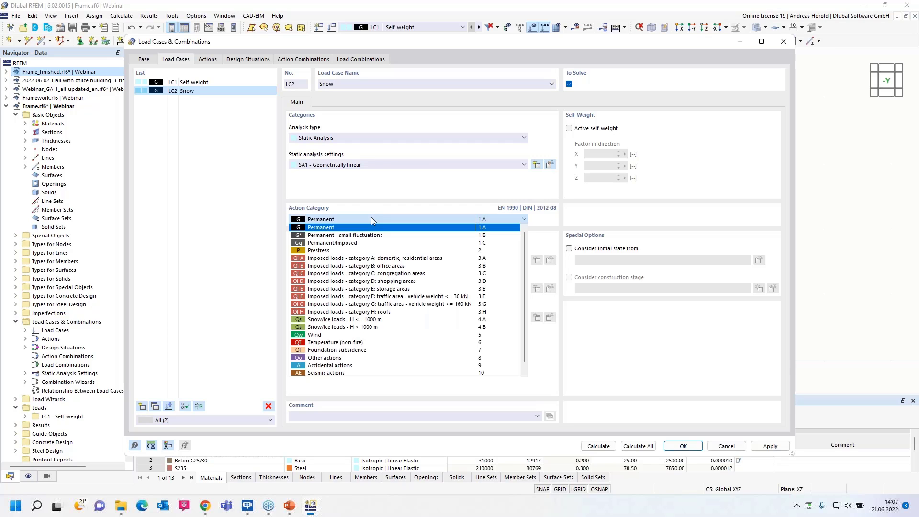
click(395, 320)
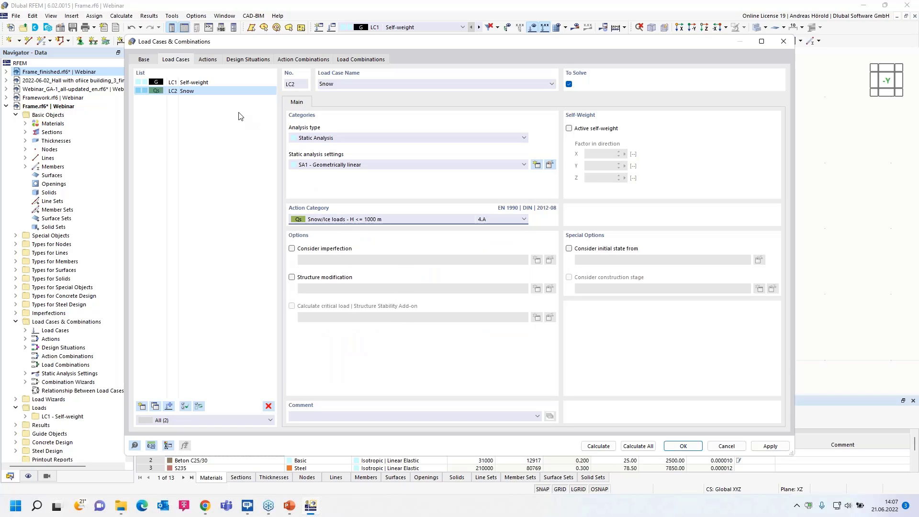
click(682, 446)
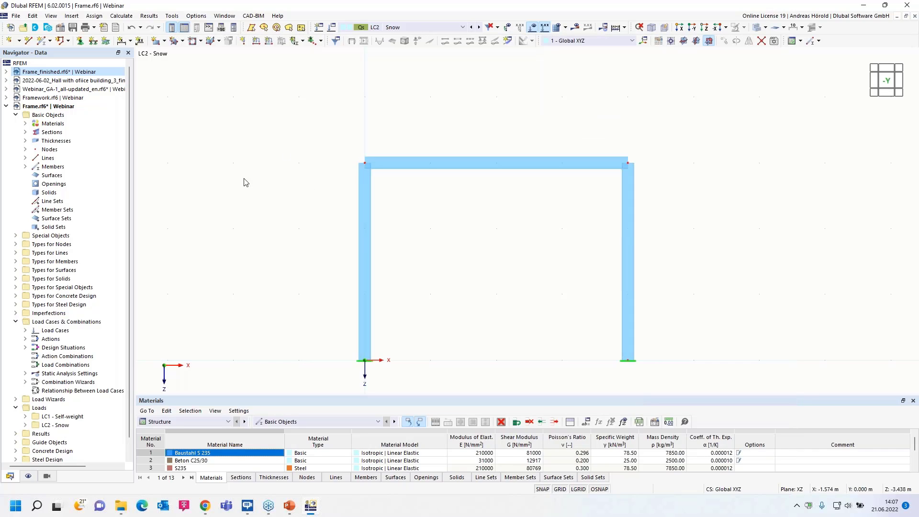
Apply a uniform member load of 3 kN/m in global Z to the horizontal beam in the Snow load case.
click(269, 40)
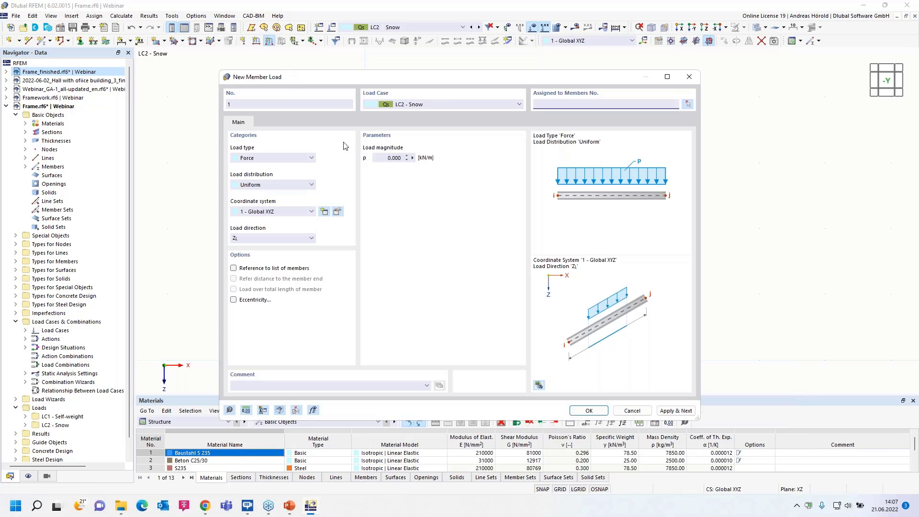
click(388, 158)
text(3)
click(589, 410)
click(448, 167)
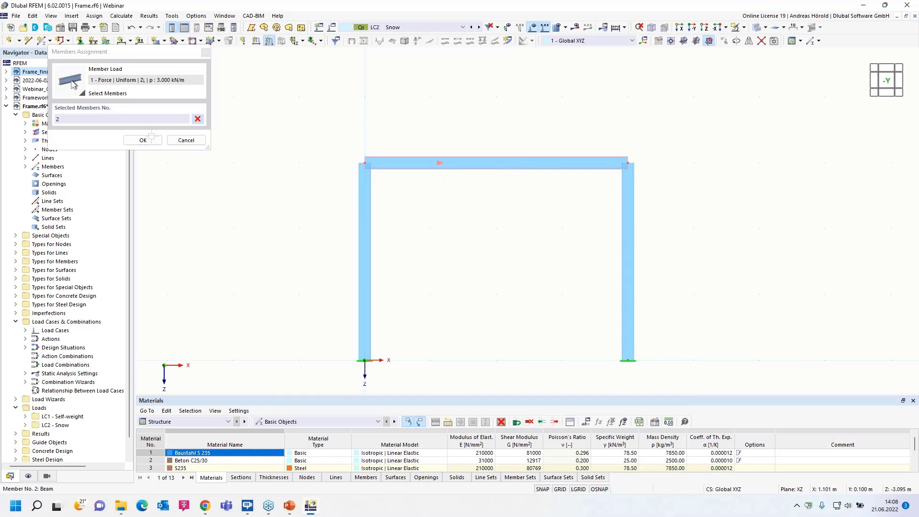
click(142, 140)
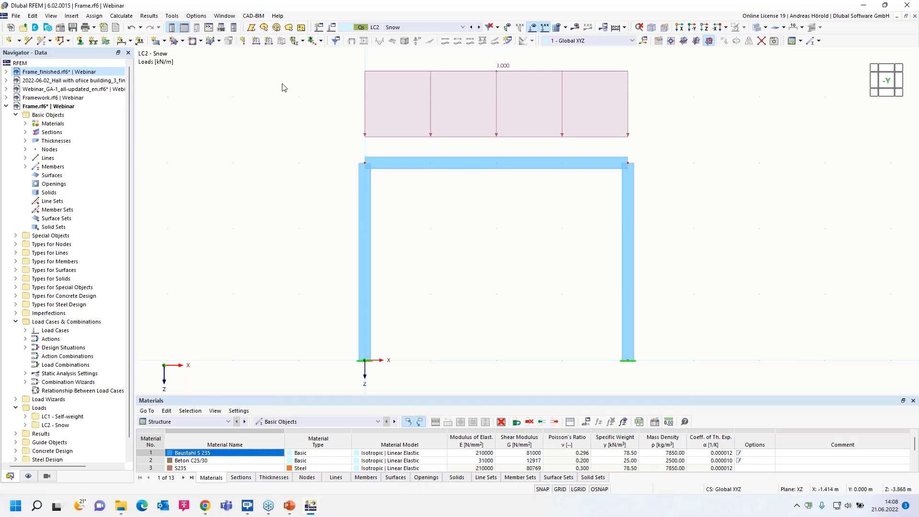
Create load case LC3 named Wind +x with the action category Wind.
click(319, 29)
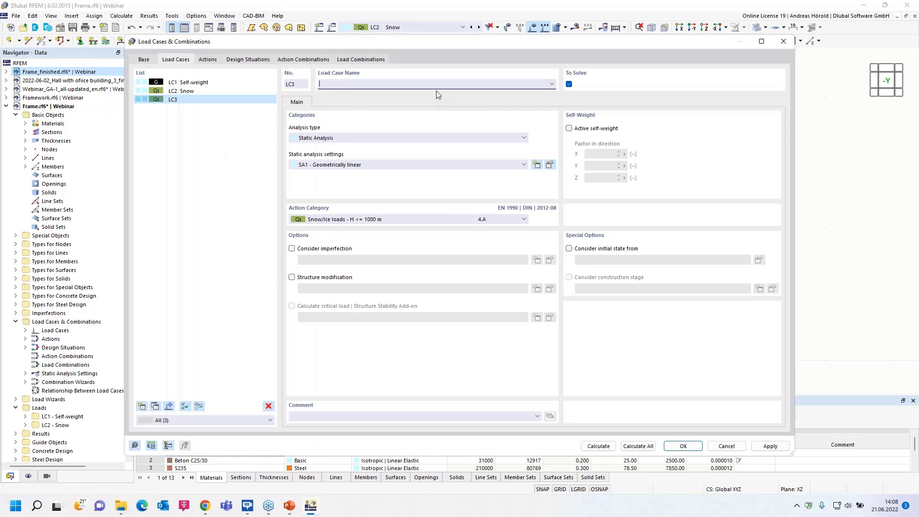
text(Wind +x)
click(401, 221)
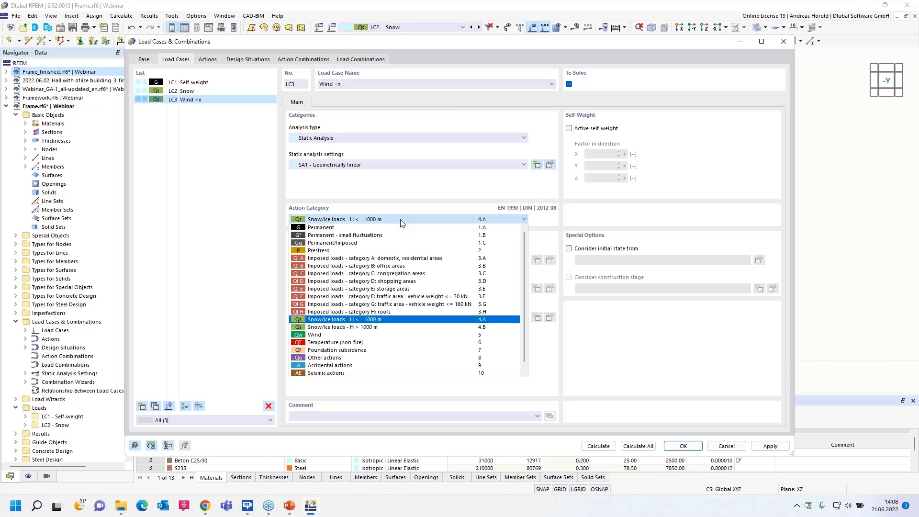
click(353, 338)
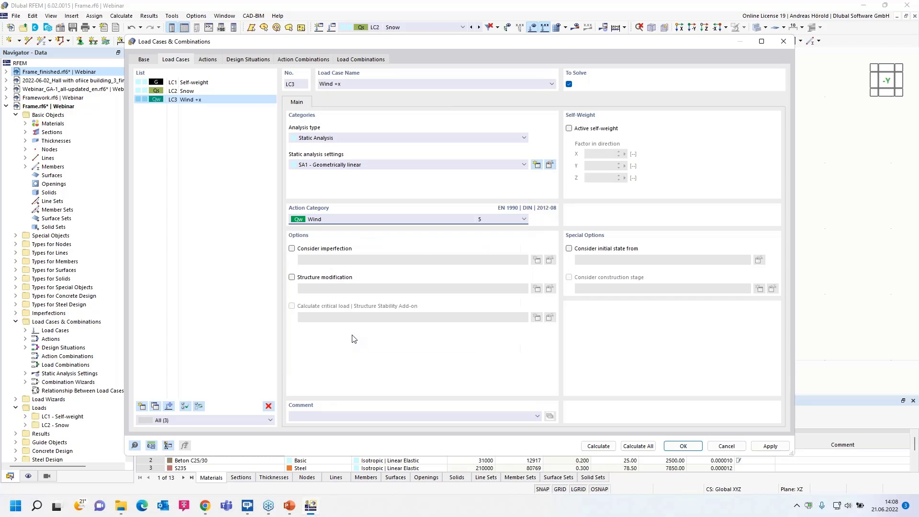
click(677, 446)
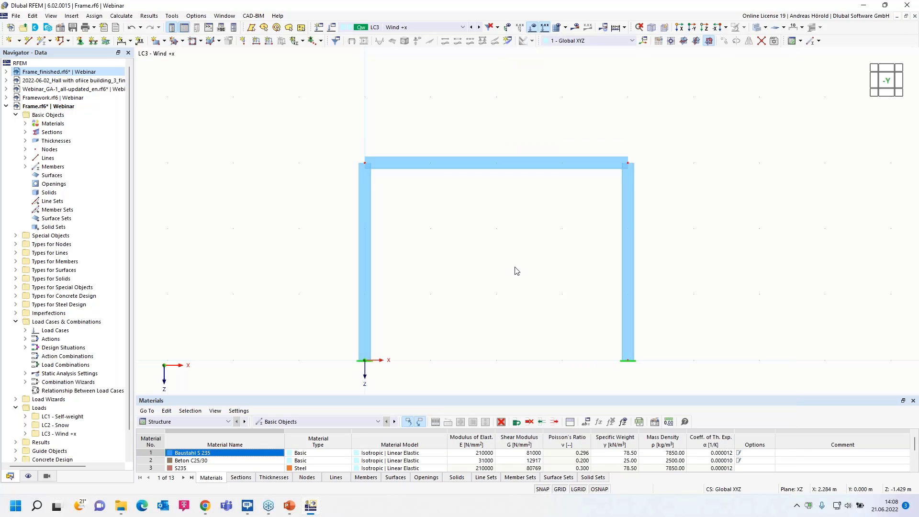
Apply a uniform member load of 2 kN/m, global in X on true length, to the column at the origin in load case Wind +x.
click(269, 42)
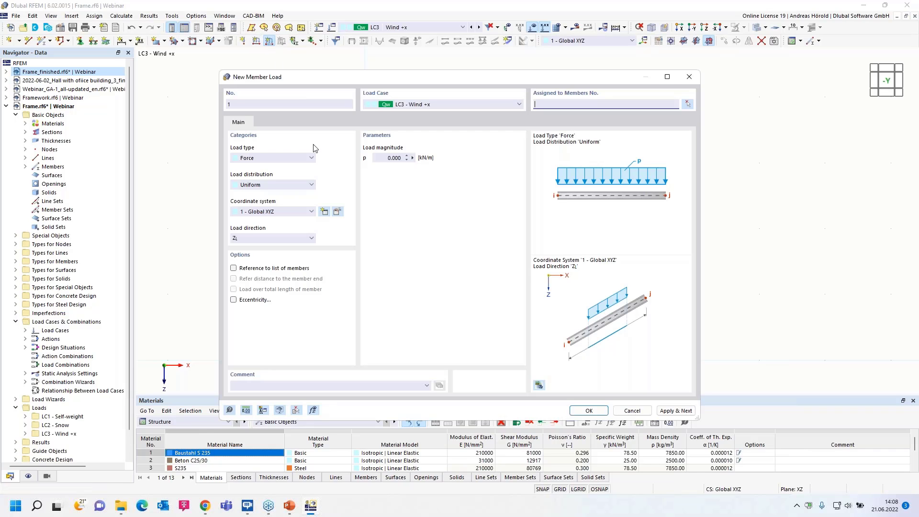
click(283, 238)
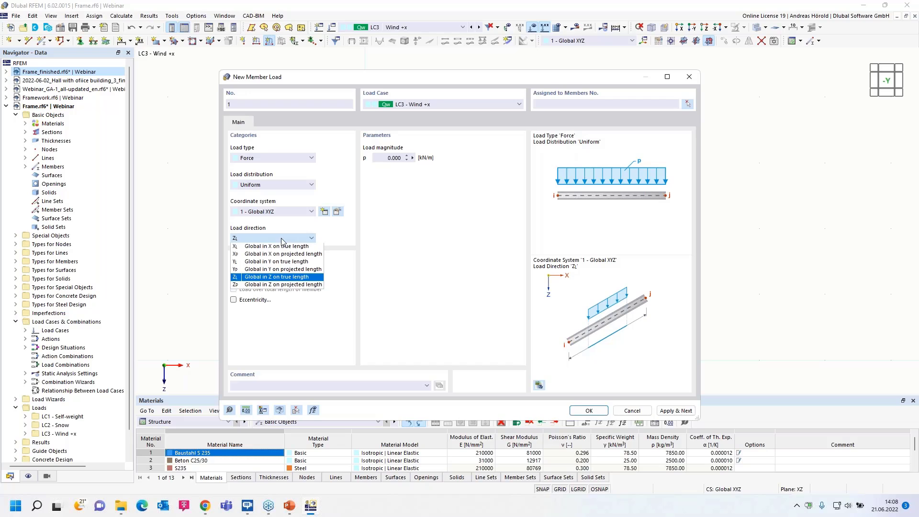
click(279, 247)
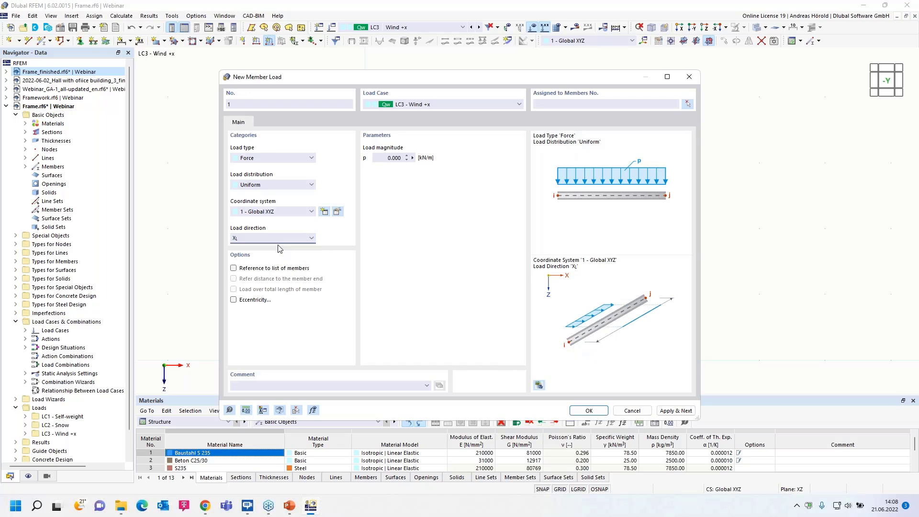
click(387, 158)
text(2)
click(586, 413)
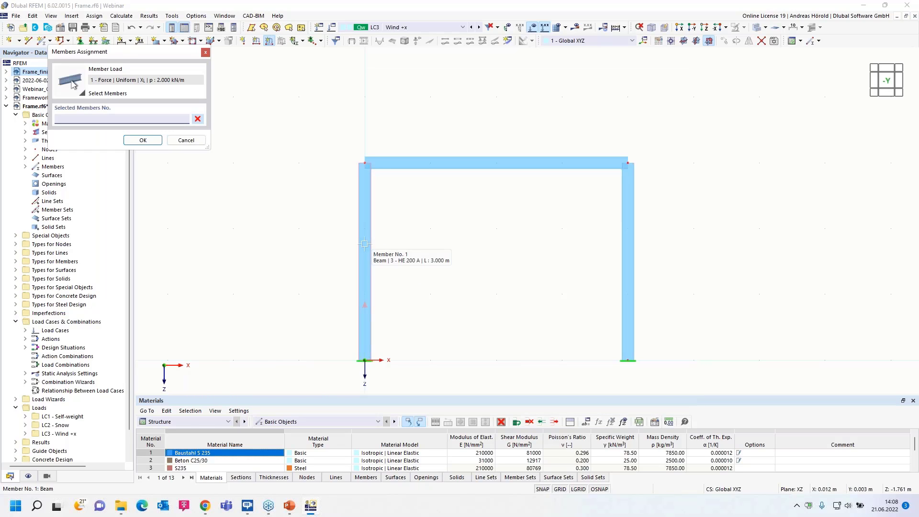
click(365, 254)
click(143, 139)
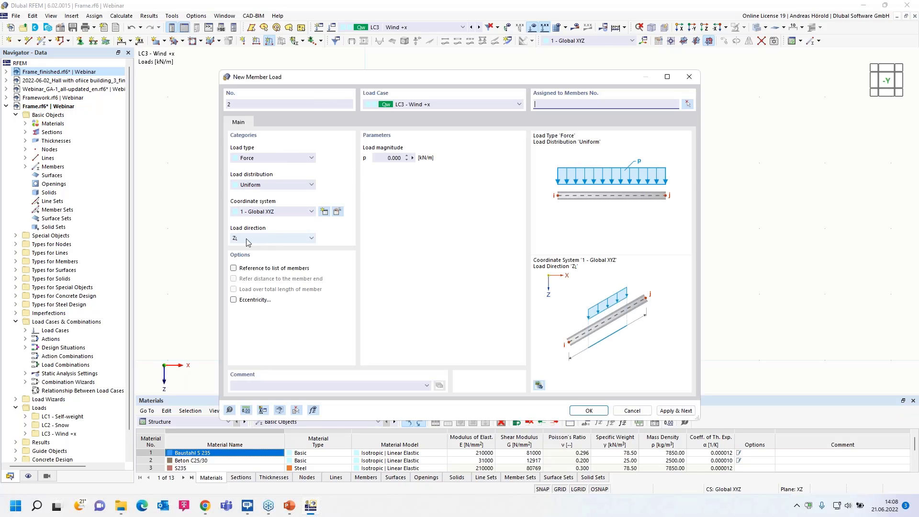
Apply a uniform member load of 1 kN/m, global in X on true length, to the column opposite the origin in load case Wind +x.
click(246, 241)
click(253, 244)
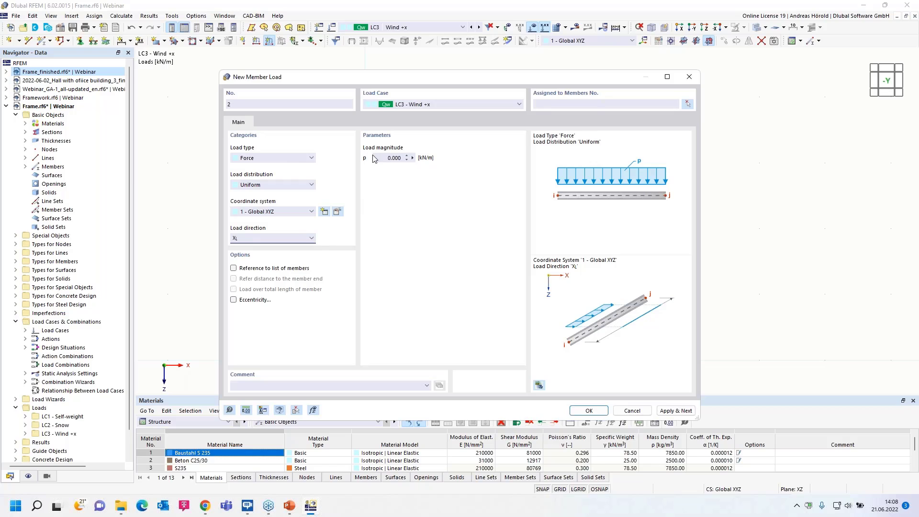
click(375, 158)
text(1)
click(588, 410)
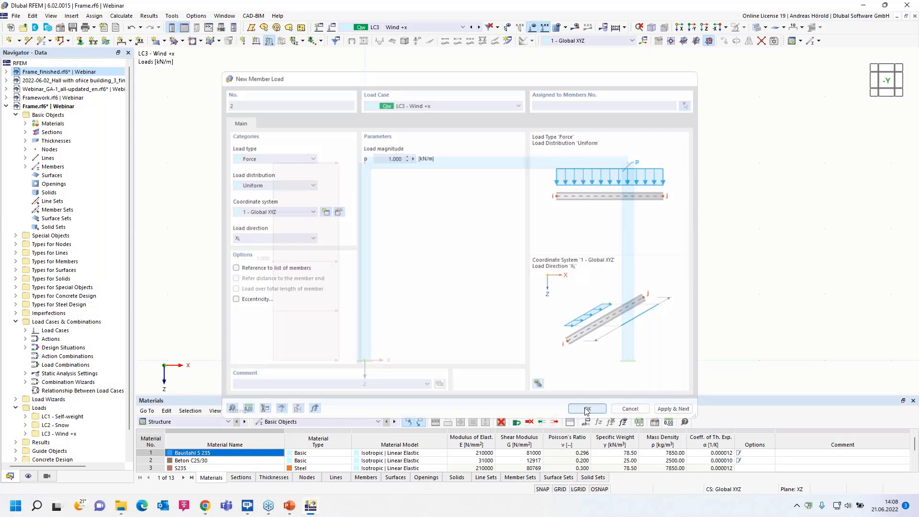
click(627, 287)
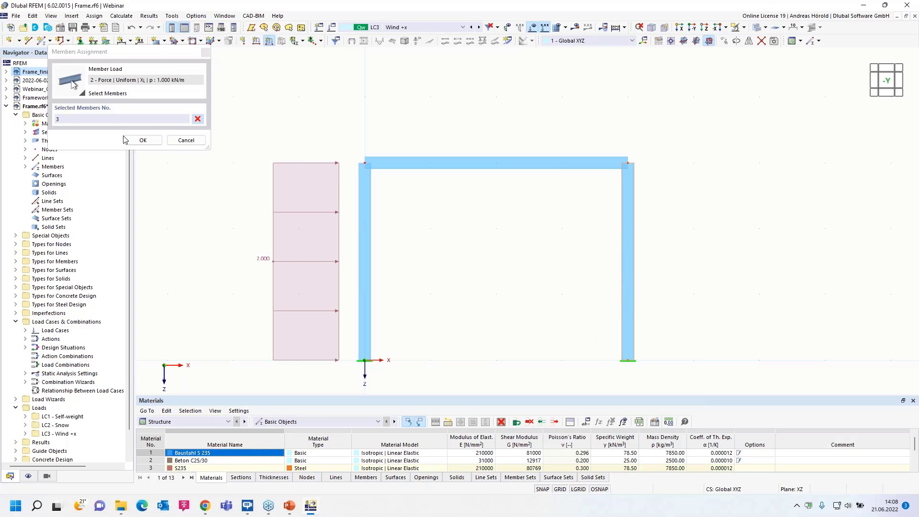
click(142, 140)
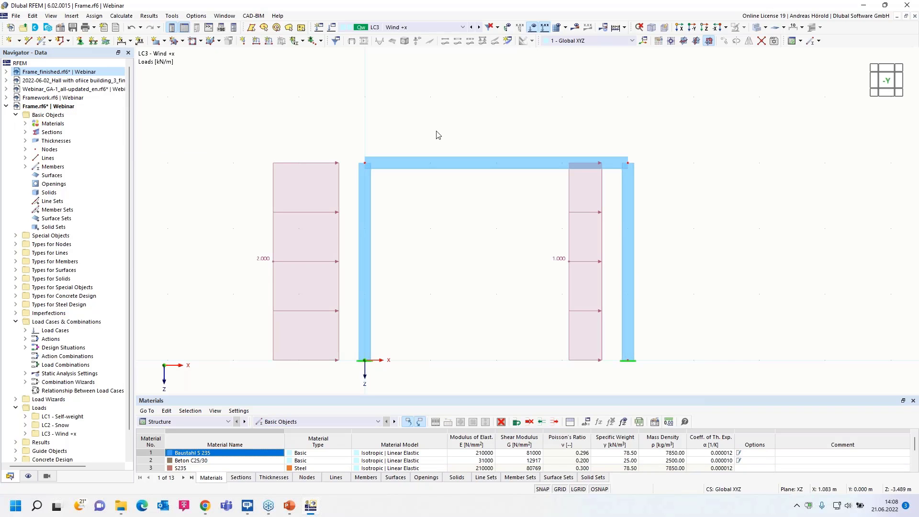
Copy load case LC3 Wind +x as LC4 and name the copy Wind +x, with wind suction.
middle_drag(437, 134, 406, 96)
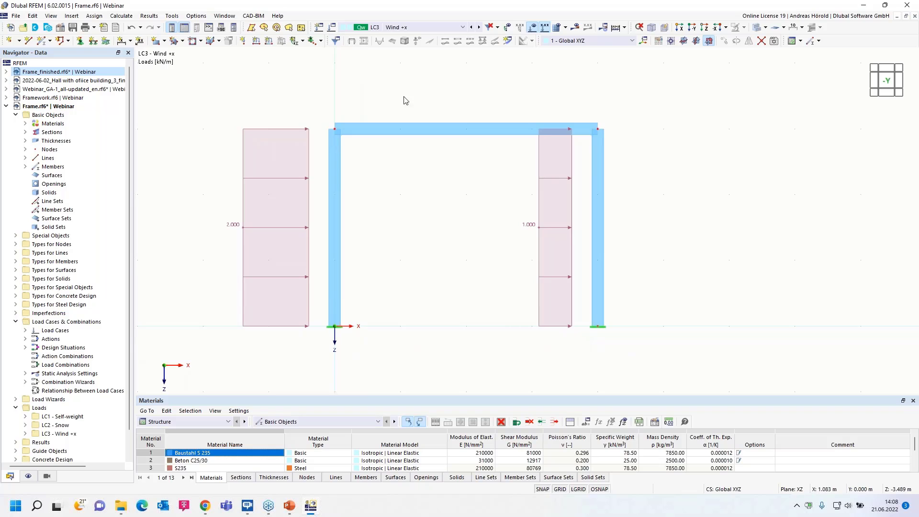
right_click(56, 324)
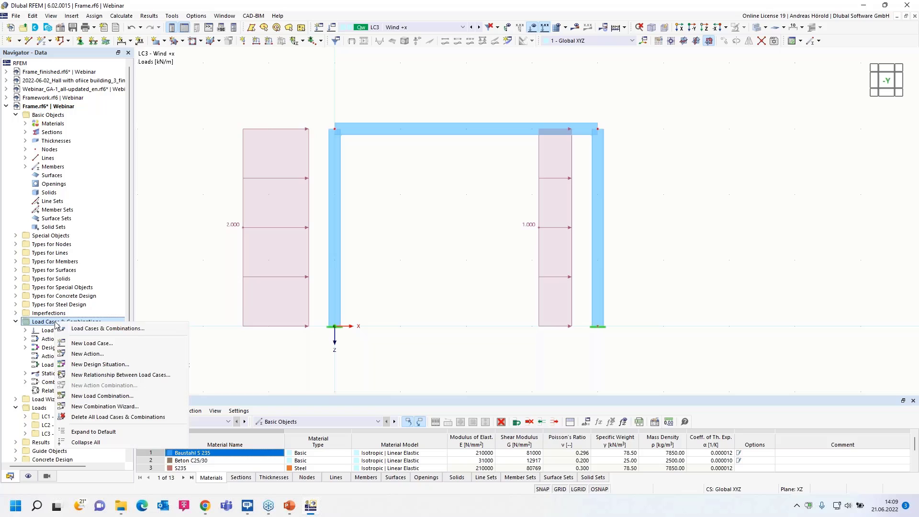
click(115, 331)
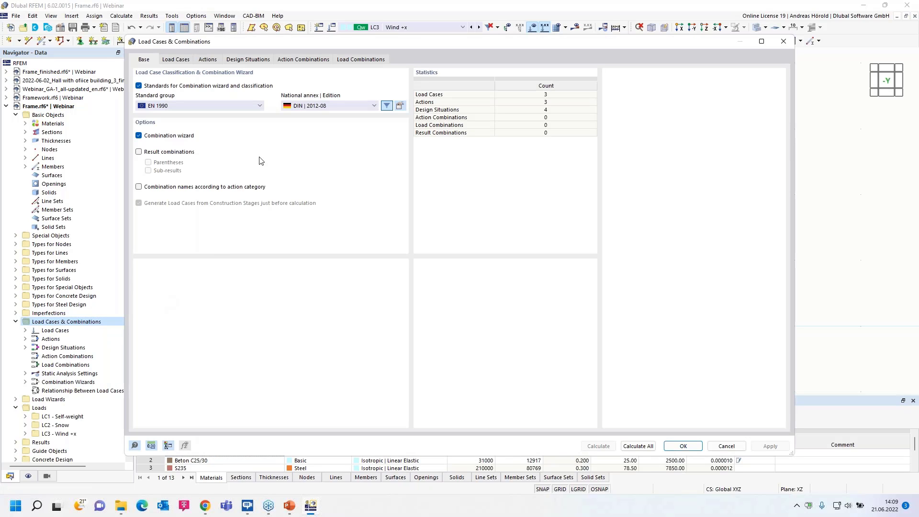
click(172, 61)
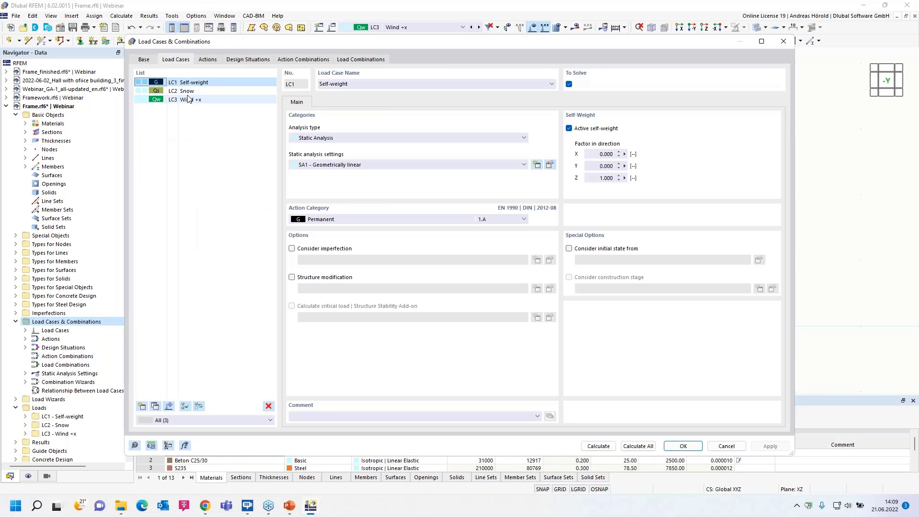
click(144, 60)
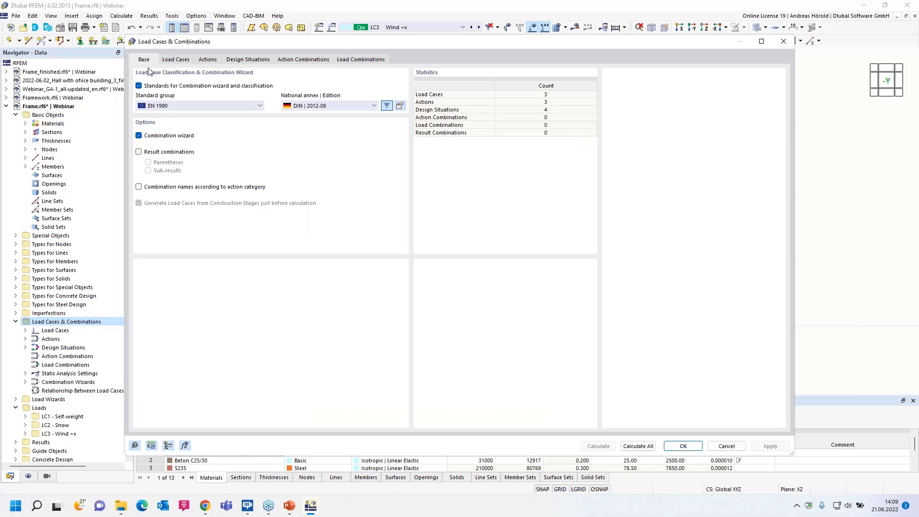
click(176, 60)
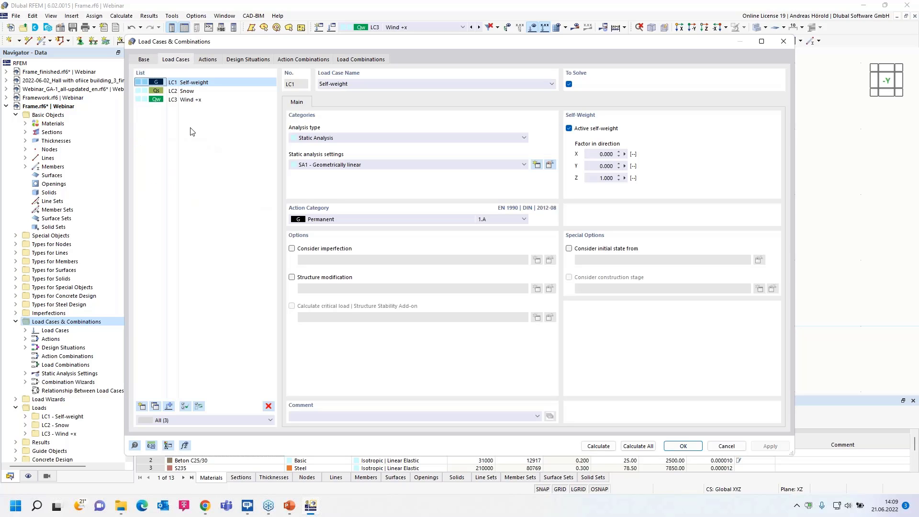
click(190, 101)
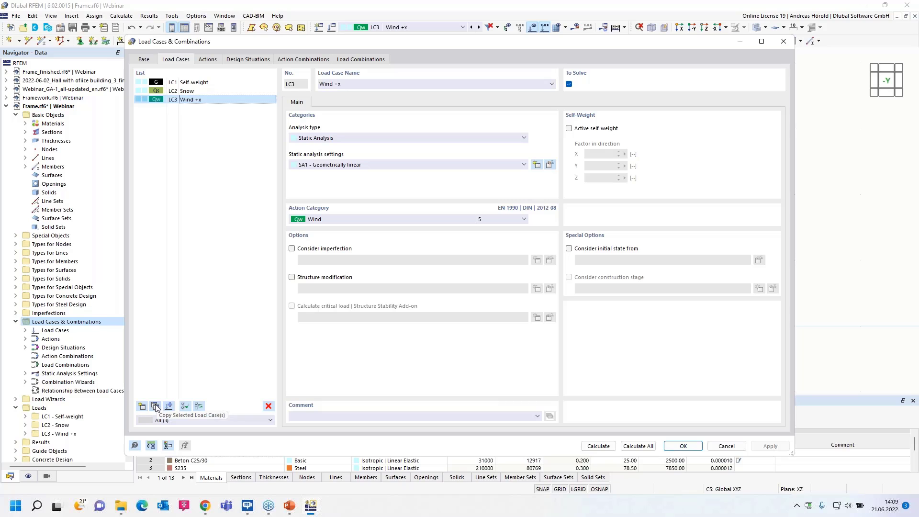
click(155, 406)
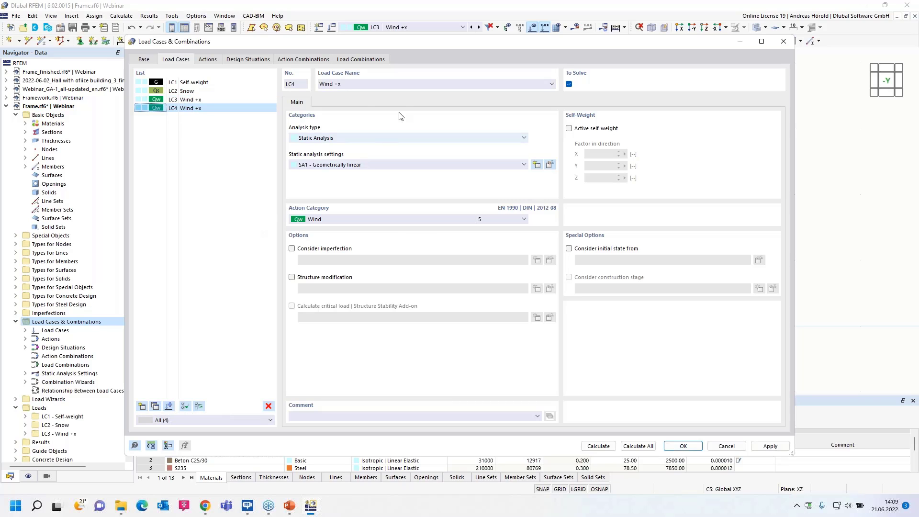
click(354, 84)
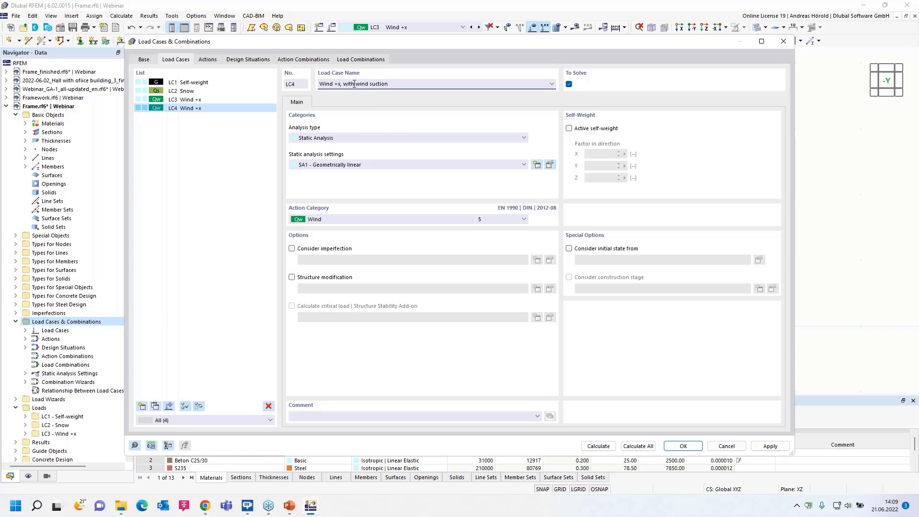
click(684, 446)
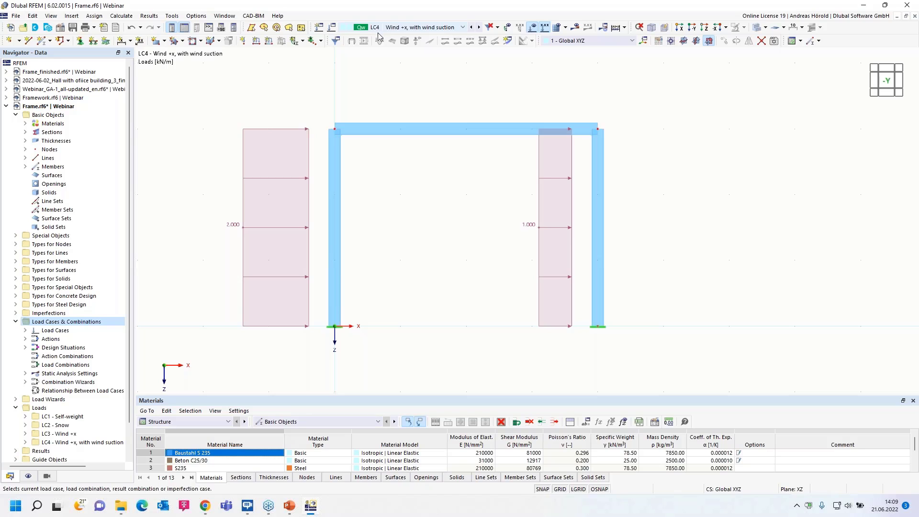
Apply a uniform member load of -0.5 kN/m in global Z to the horizontal beam in load case LC4.
click(269, 42)
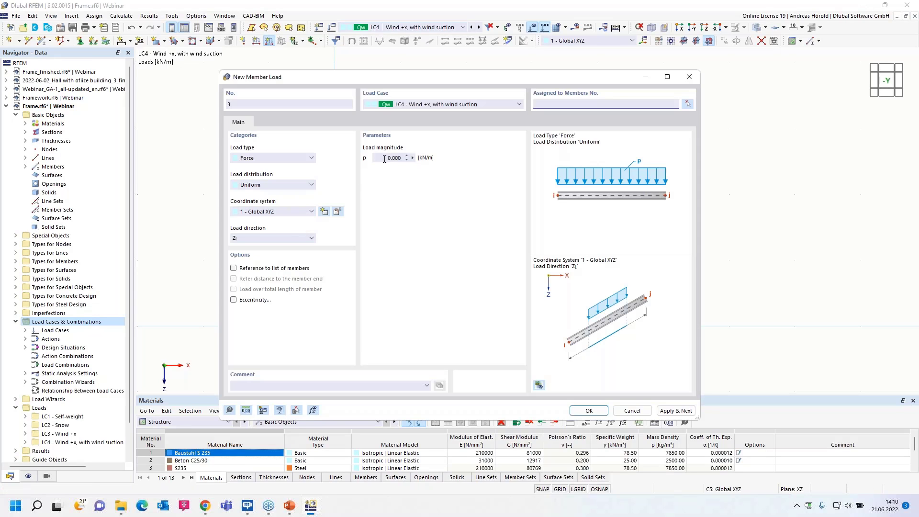
click(384, 159)
text(-0,5)
click(593, 413)
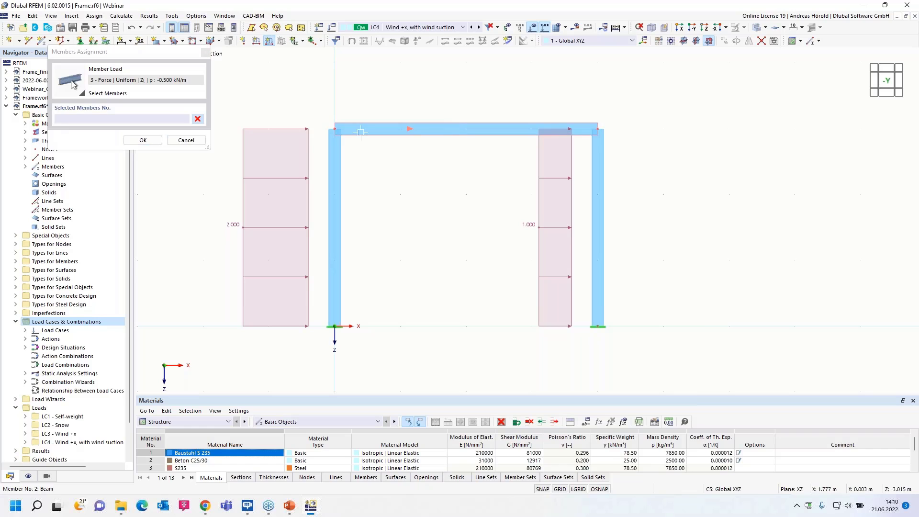
click(361, 132)
click(143, 140)
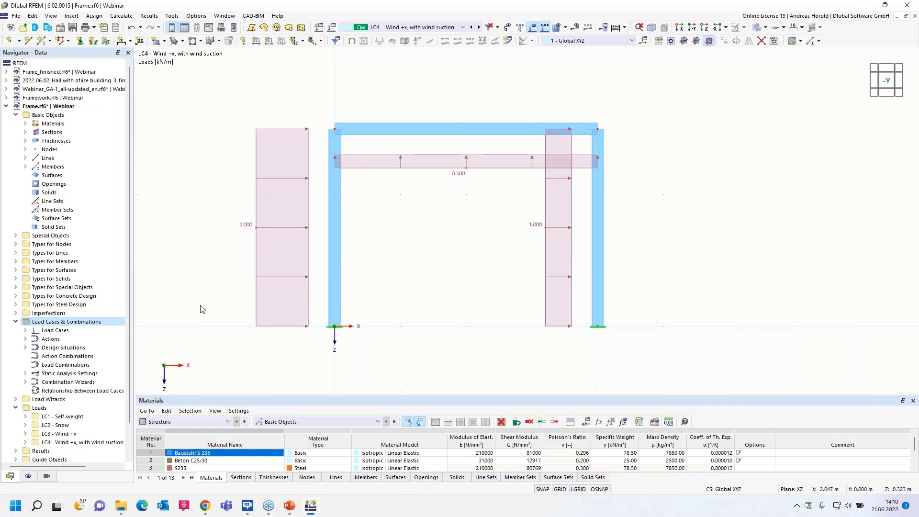
Copy load case LC3 Wind +x as LC5 and name the copy Wind -x.
right_click(92, 323)
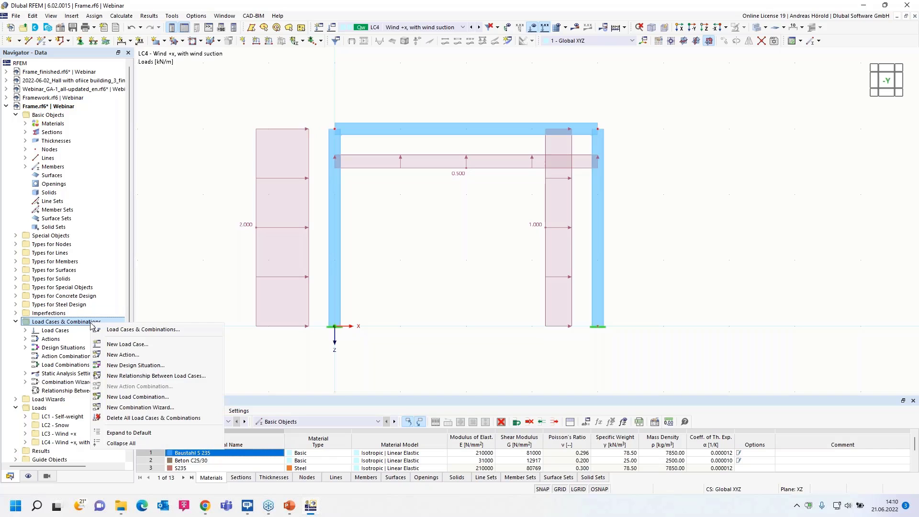
click(127, 332)
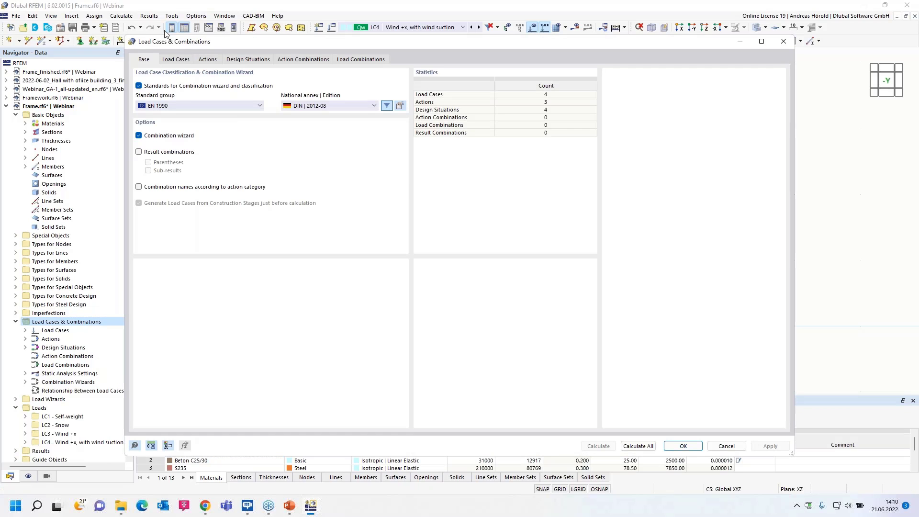
click(175, 60)
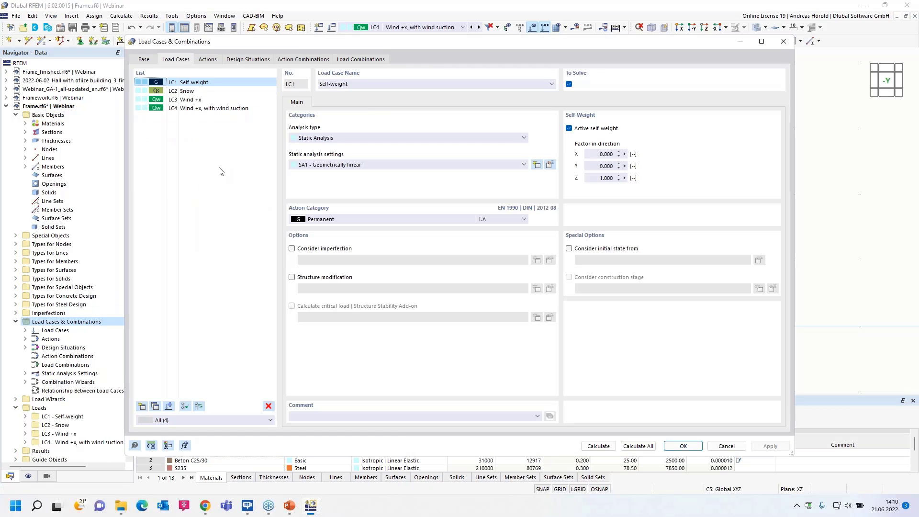
click(192, 101)
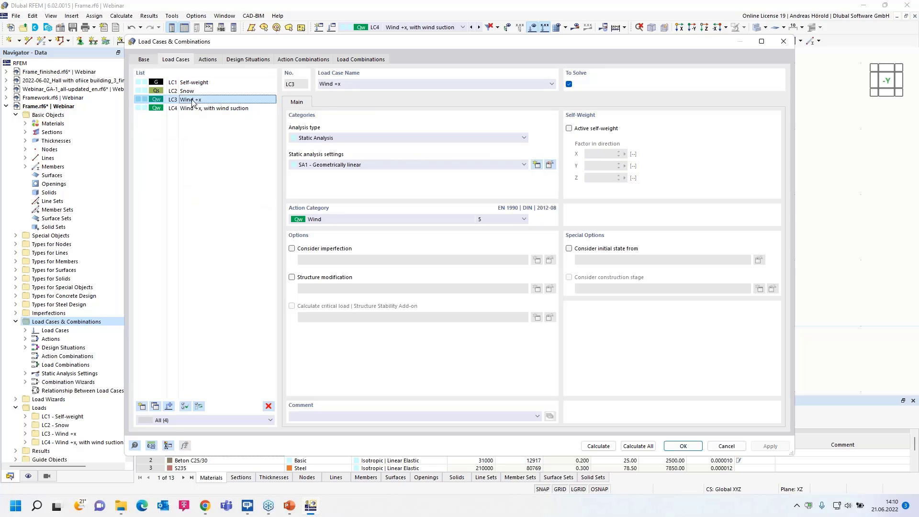
click(155, 407)
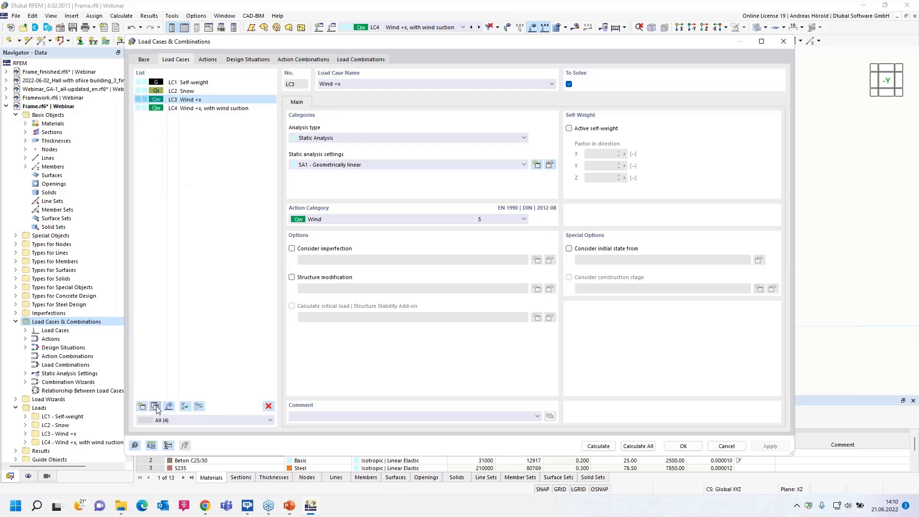
click(337, 84)
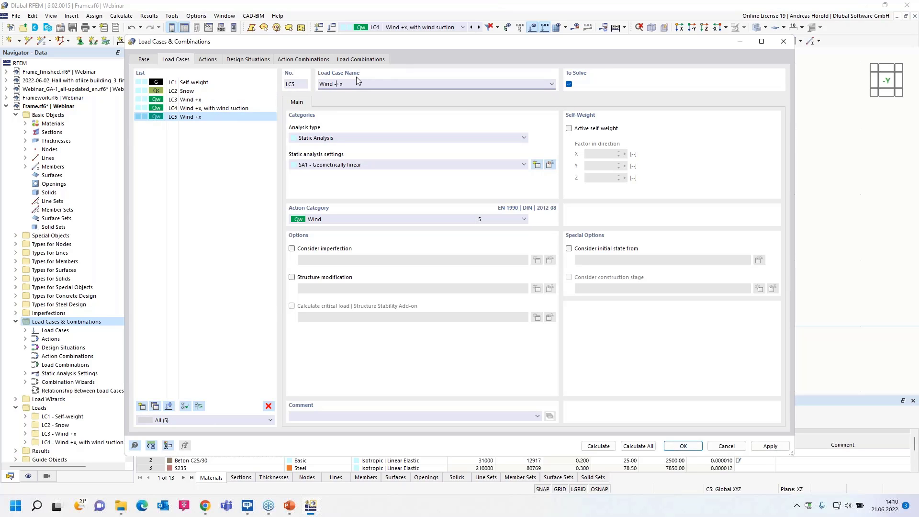
click(685, 446)
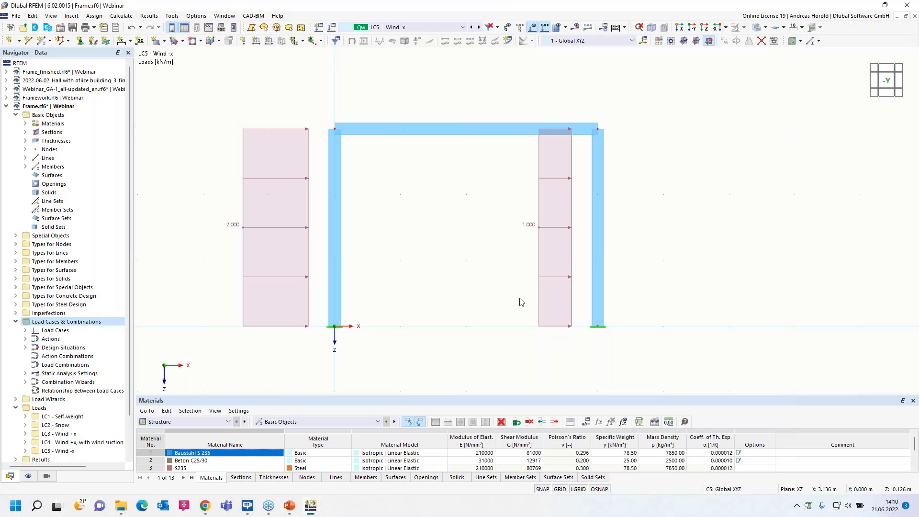
Set the member load on the column at the origin to -1 kN/m in load case Wind -x.
double_click(309, 218)
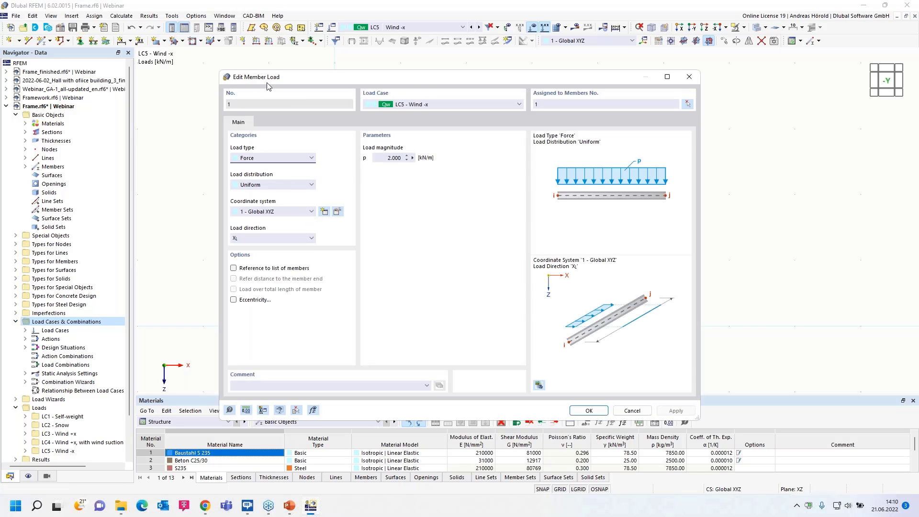
click(408, 159)
key(BackSpace)
click(594, 412)
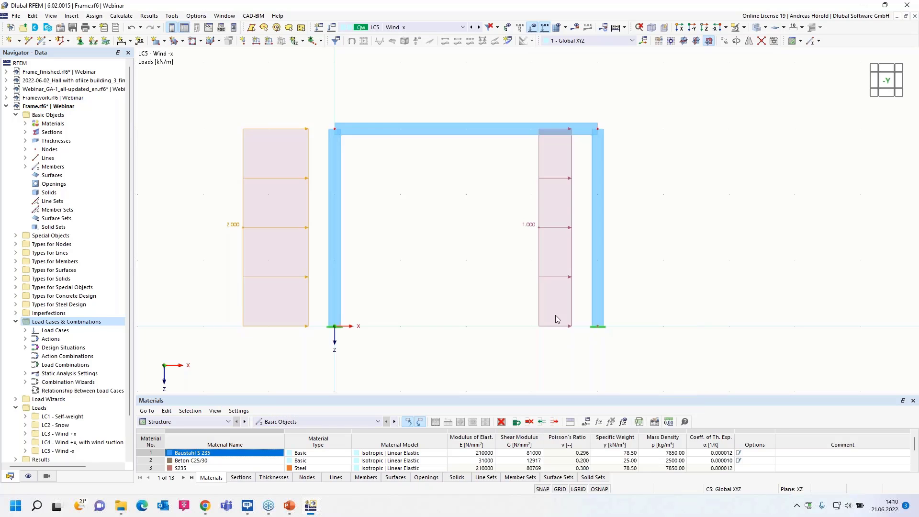
Set the member load on the column opposite the origin to -2 kN/m in load case Wind -x.
double_click(572, 241)
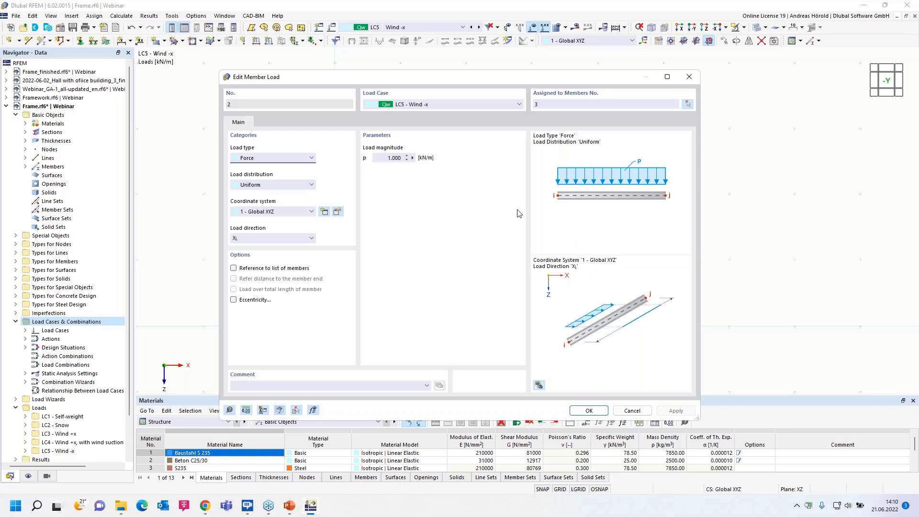
click(394, 158)
key(BackSpace)
click(589, 411)
click(438, 304)
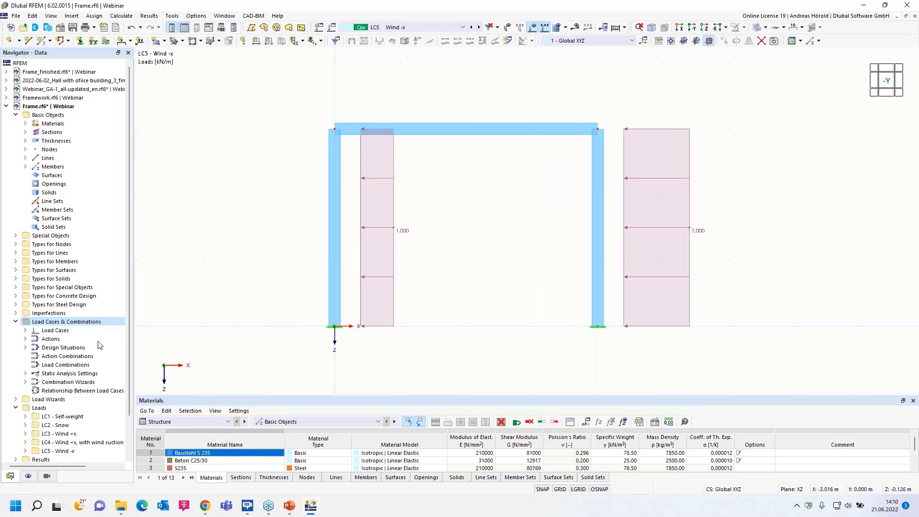
Copy load case LC5 Wind -x as LC6 and name the copy Wind -x, with wind suction.
right_click(78, 322)
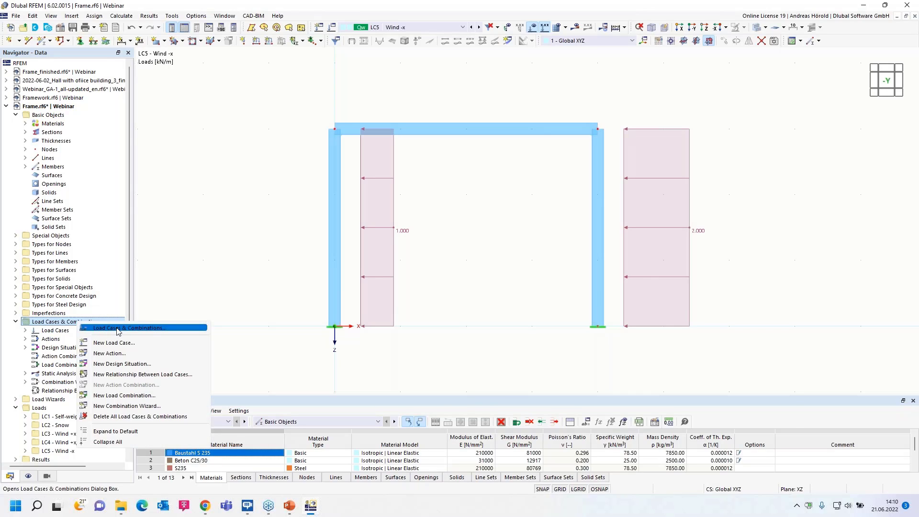
click(103, 328)
click(166, 61)
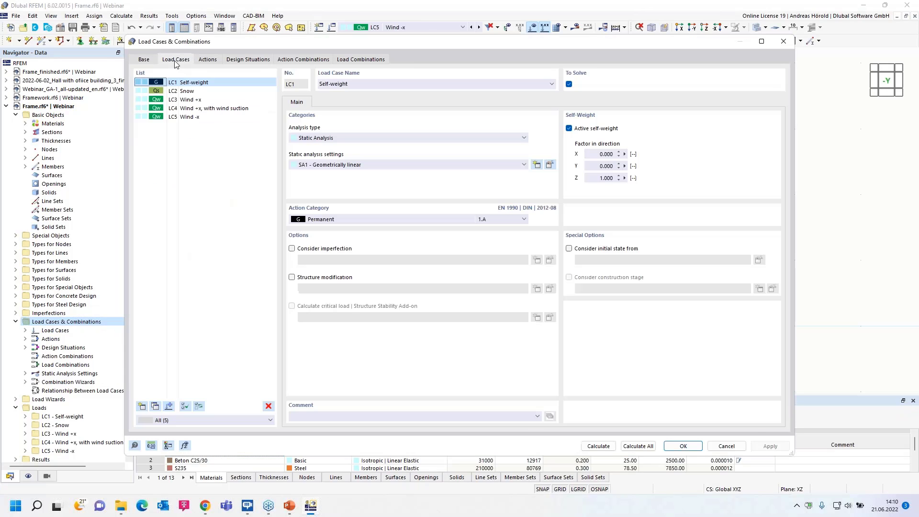
click(192, 118)
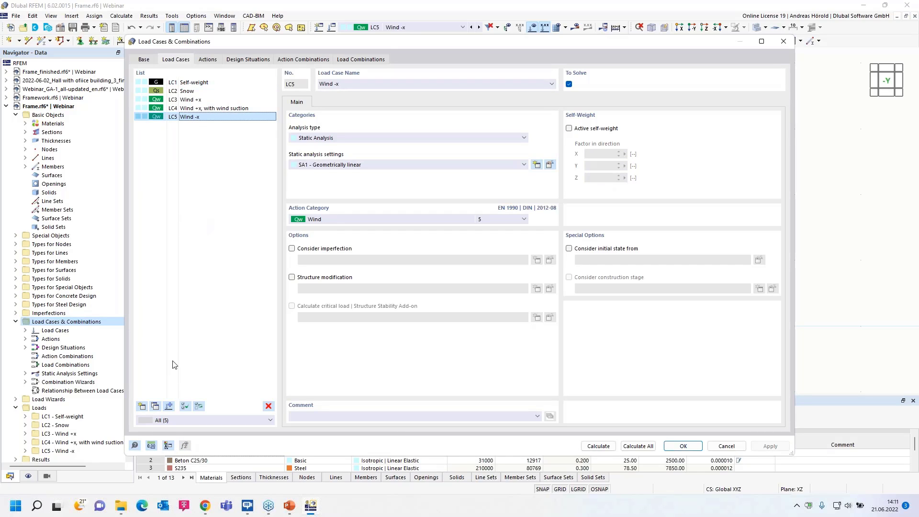
click(155, 406)
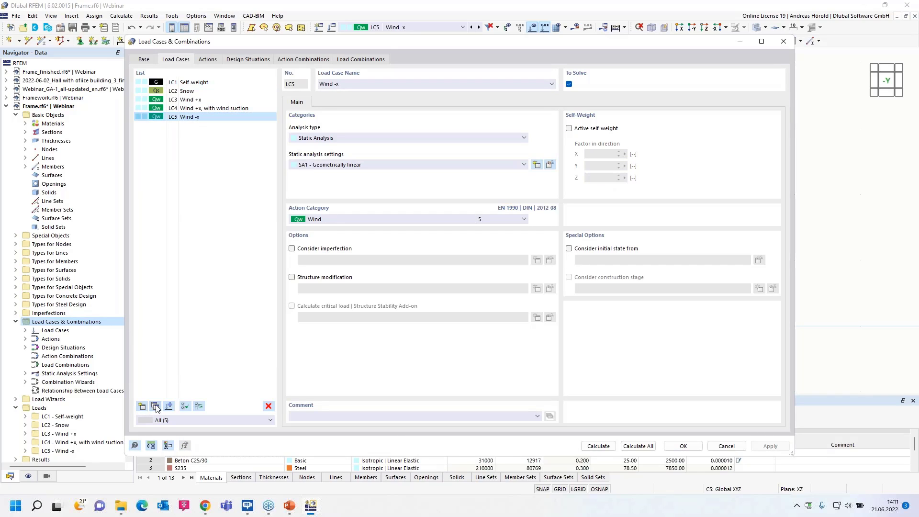
click(346, 84)
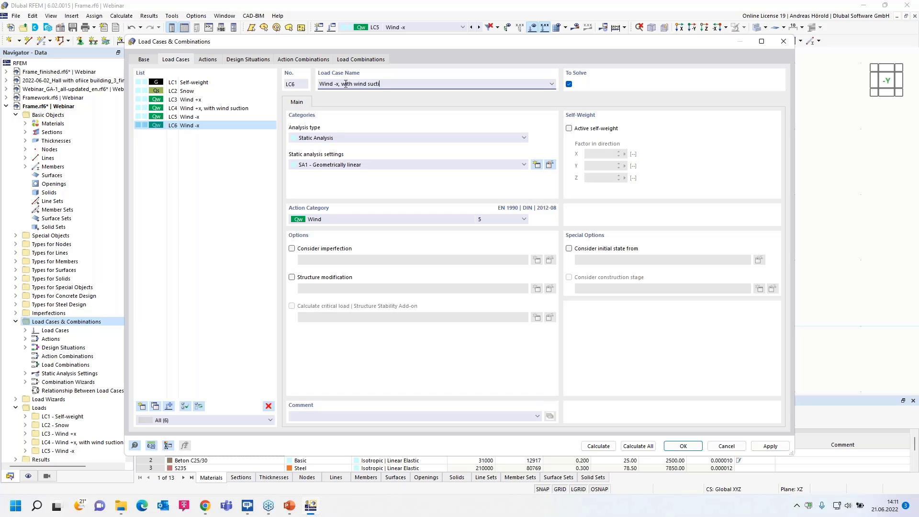
click(683, 446)
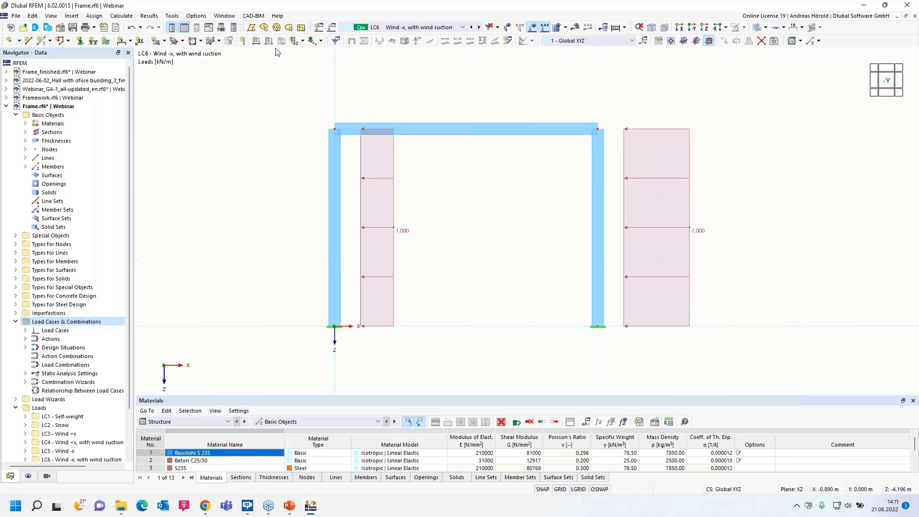
Add a uniform member load of -0.5 kN/m in global Z to the beam in load case Wind -x, with wind suction.
click(268, 42)
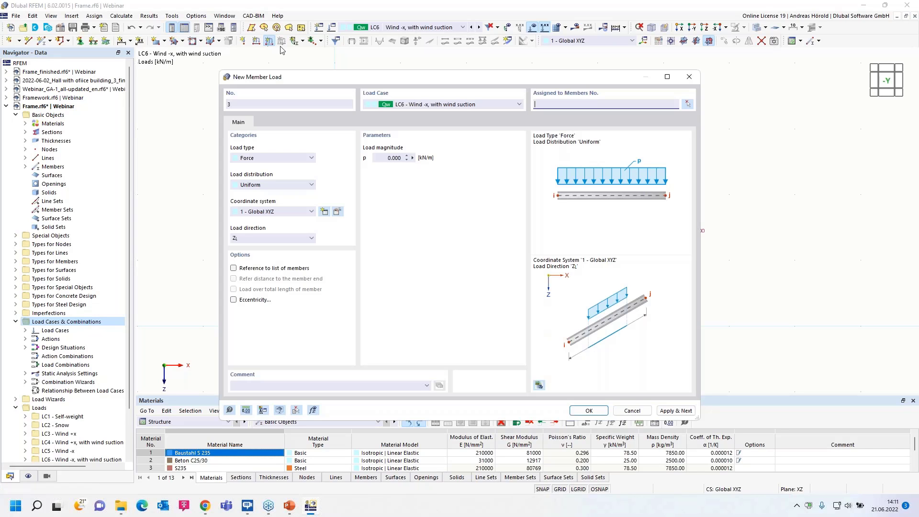
text(-0,5)
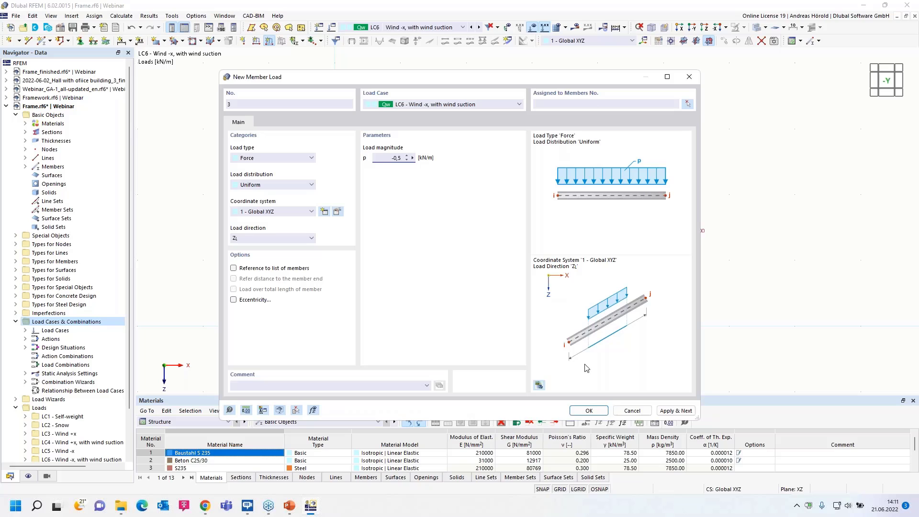
click(589, 410)
click(467, 128)
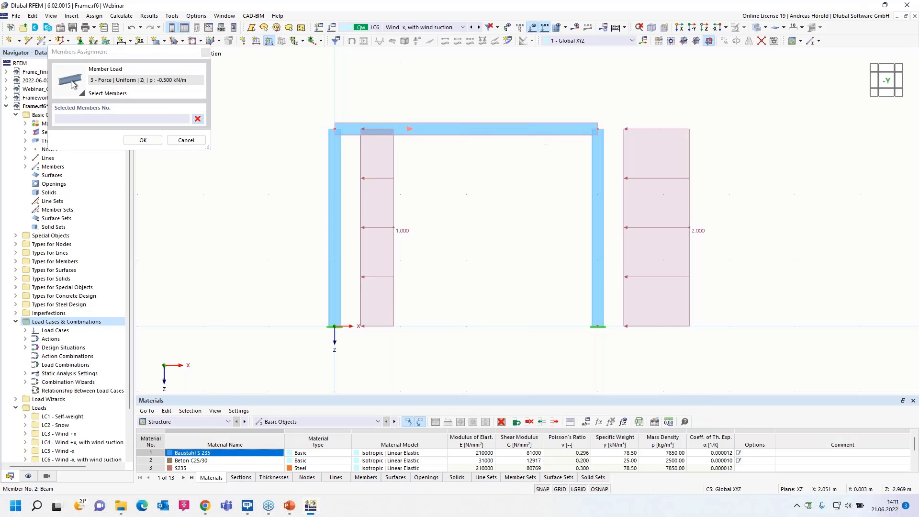
click(143, 140)
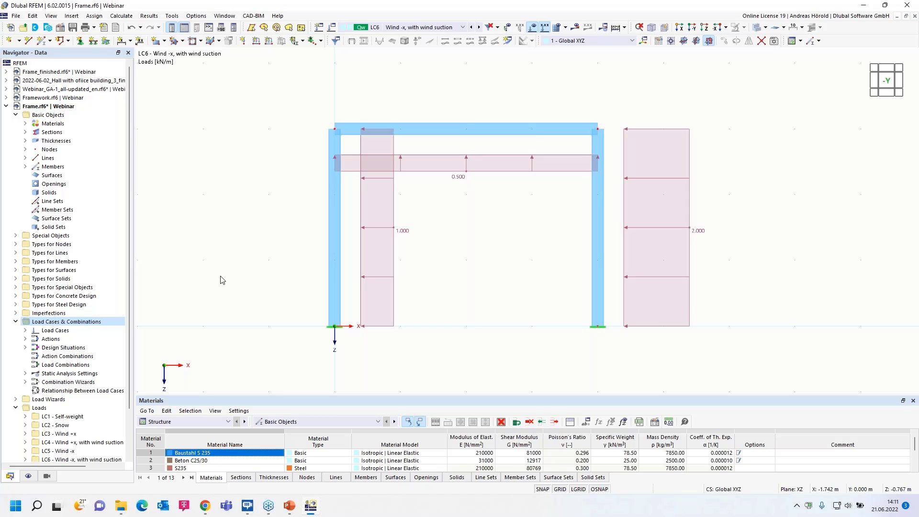
Create a local imperfection case named Imp. +x.
click(15, 314)
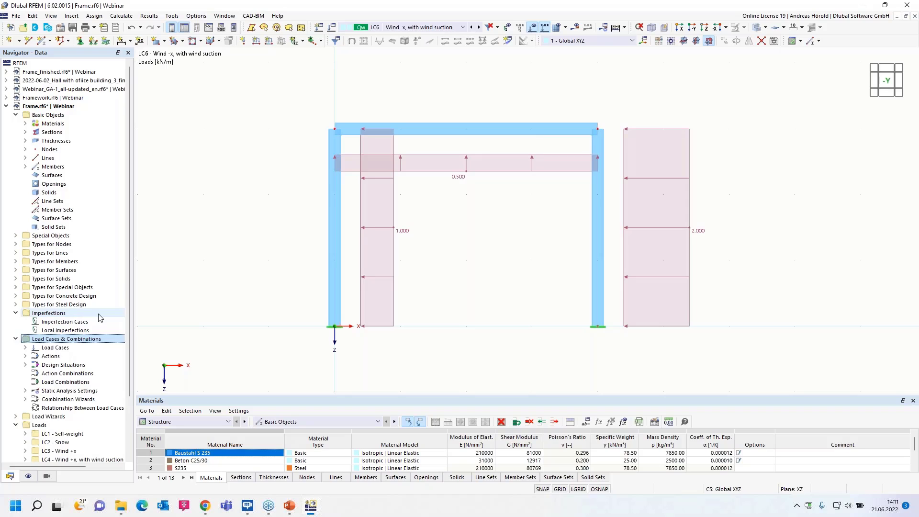
scroll(71, 283, down, 2)
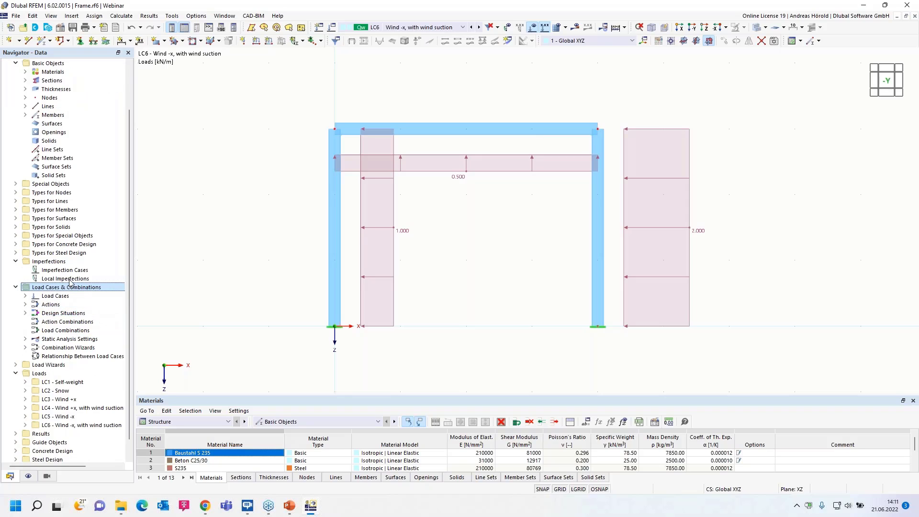
right_click(61, 272)
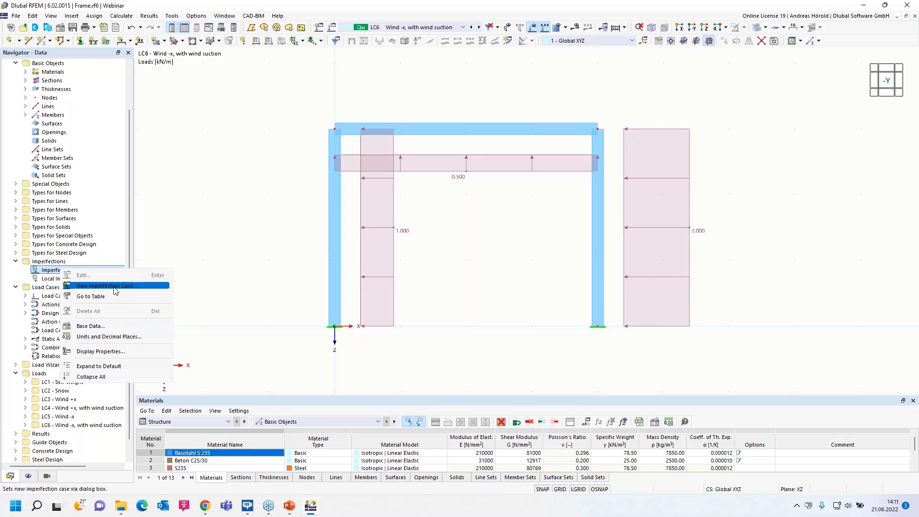
click(71, 16)
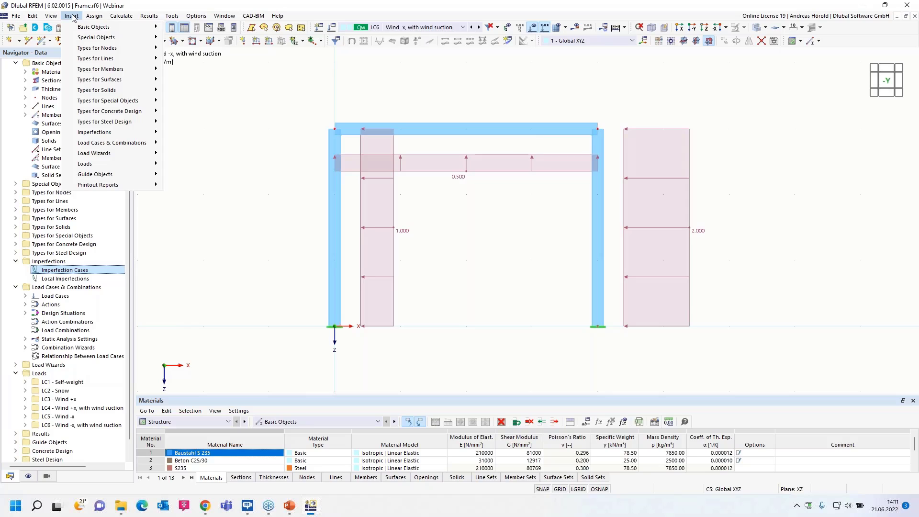
mouse_move(122, 134)
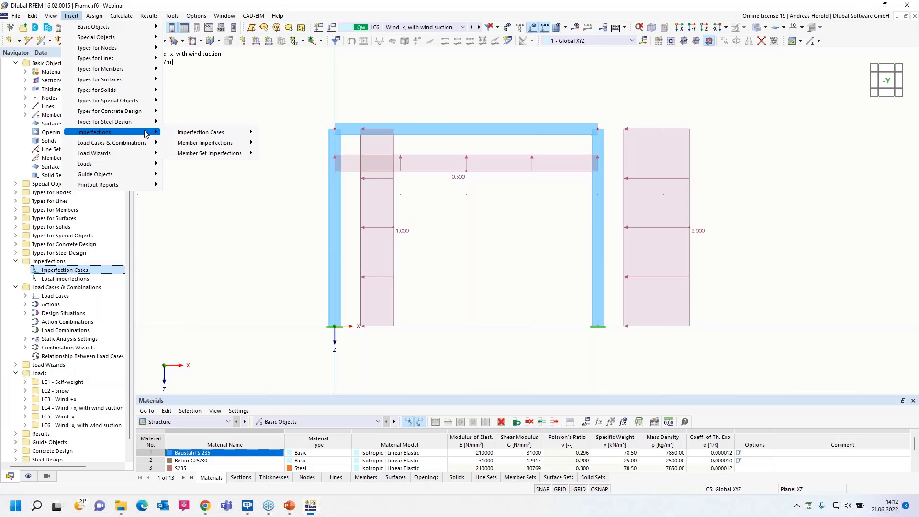
mouse_move(213, 138)
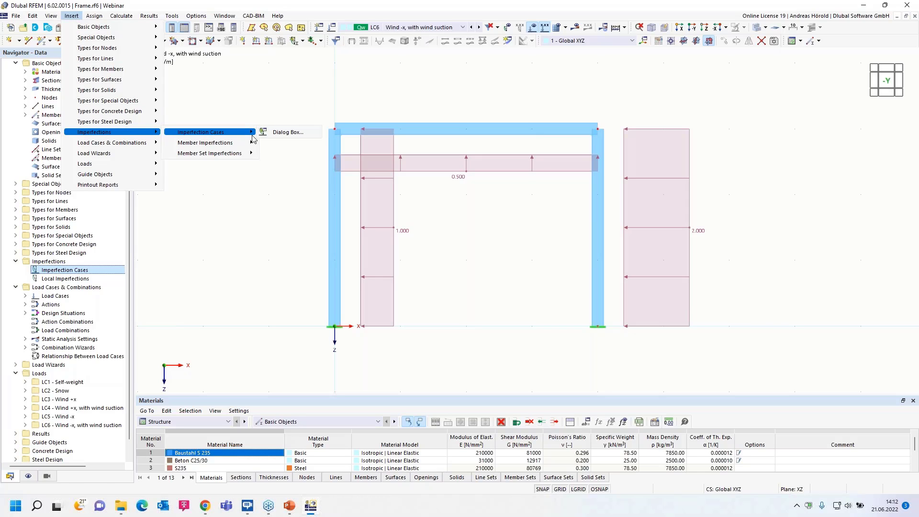
click(288, 136)
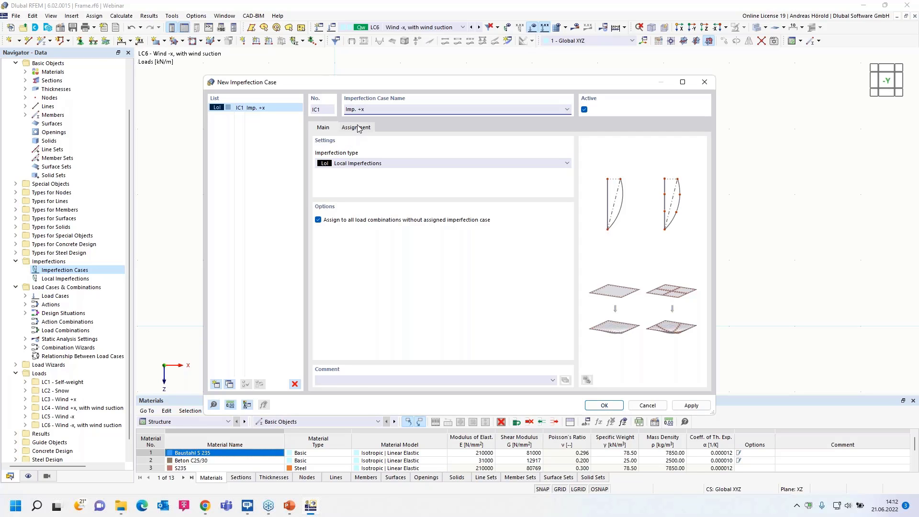
Assign imperfection case Imp. +x to load cases LC3 Wind +x and LC4 Wind +x, with wind suction.
click(357, 128)
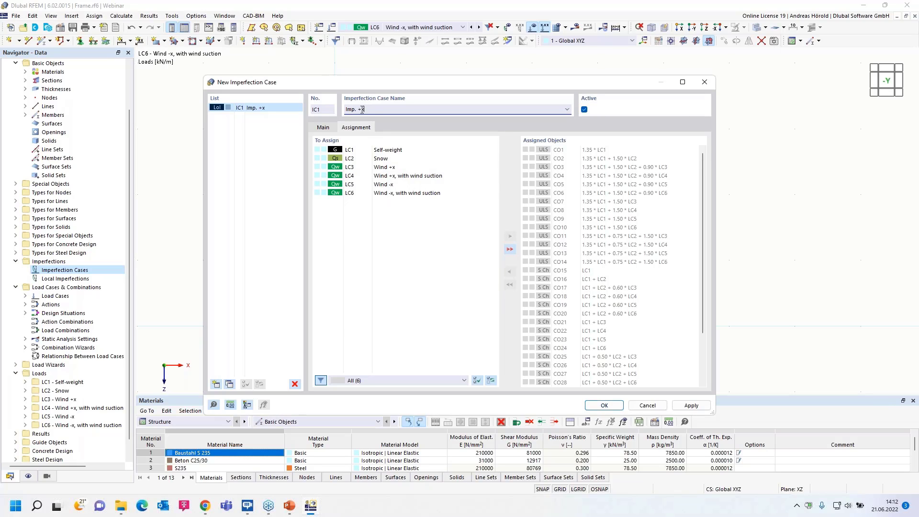
double_click(392, 167)
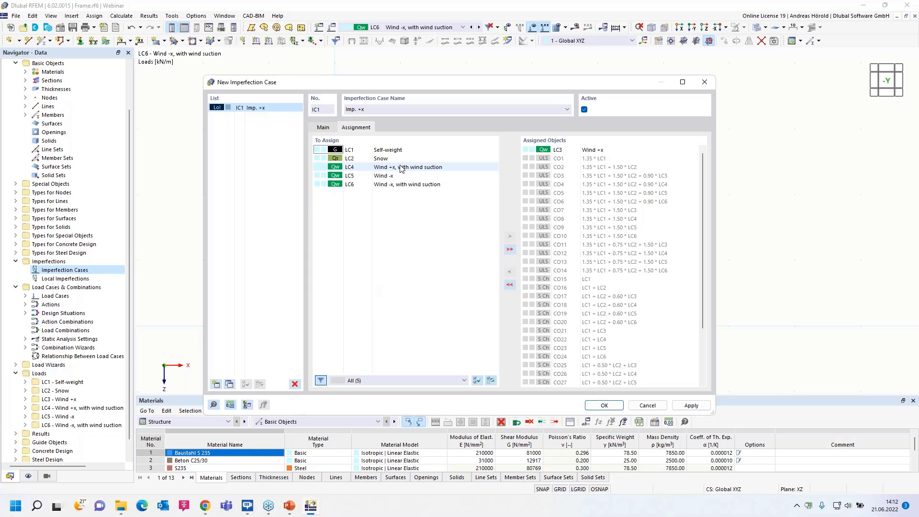
click(400, 167)
double_click(401, 167)
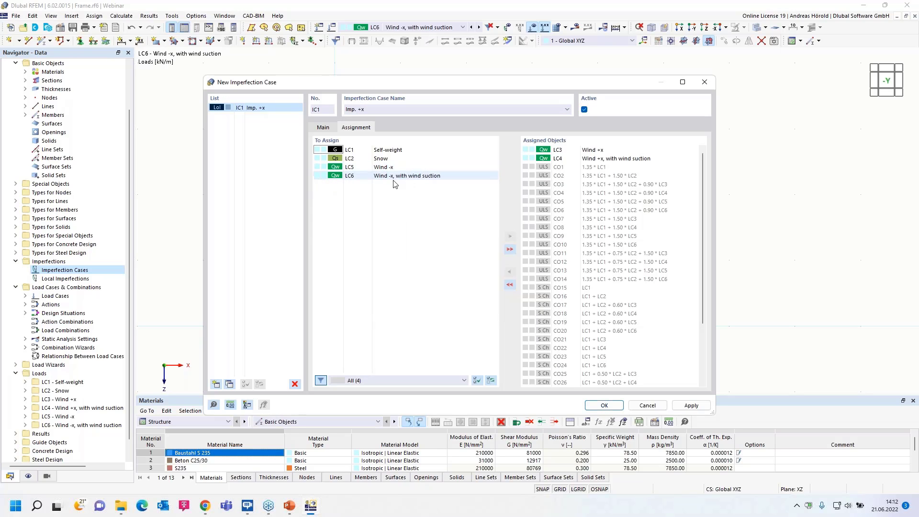
click(324, 127)
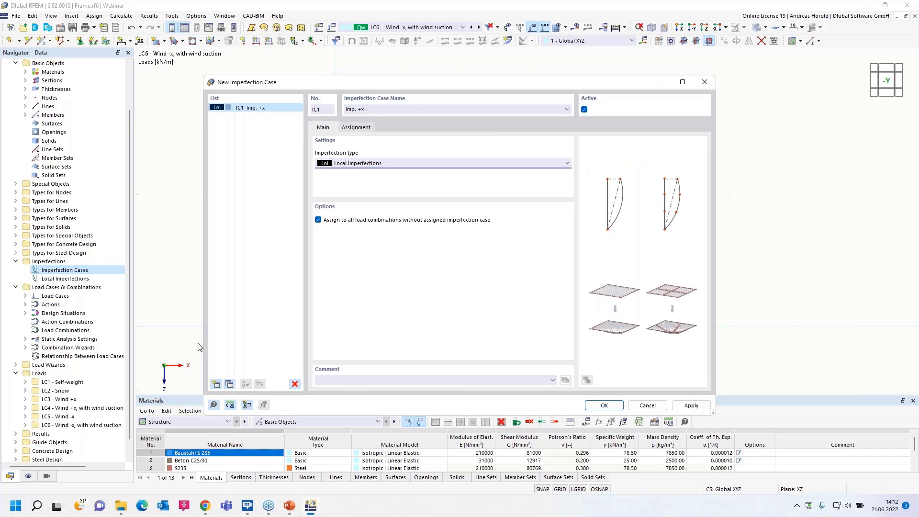
Create a second imperfection case named Imp. -x and assign it to load cases LC5 Wind -x and LC6 Wind -x, with wind suction.
click(216, 385)
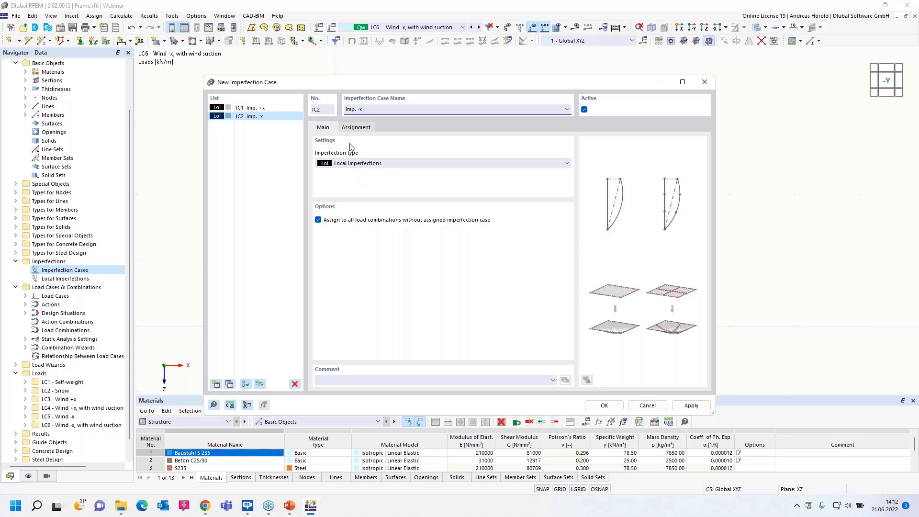
click(356, 127)
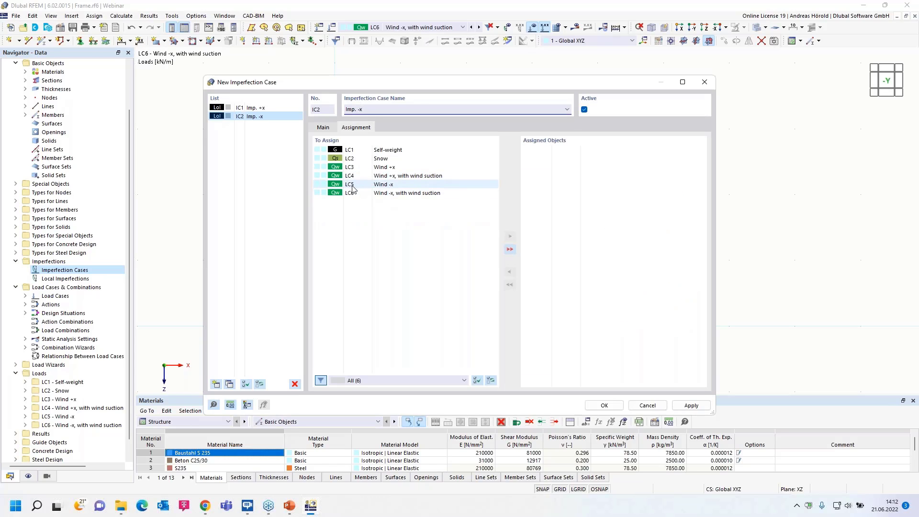
double_click(387, 186)
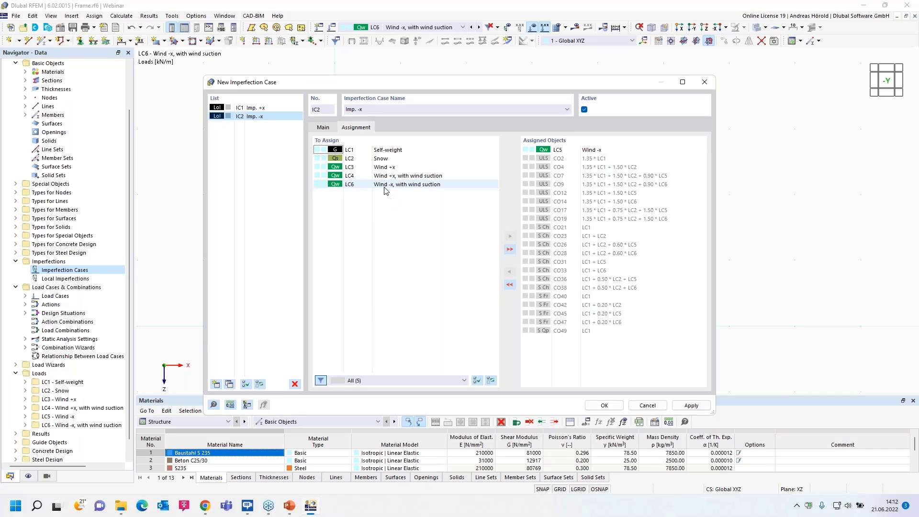
double_click(386, 186)
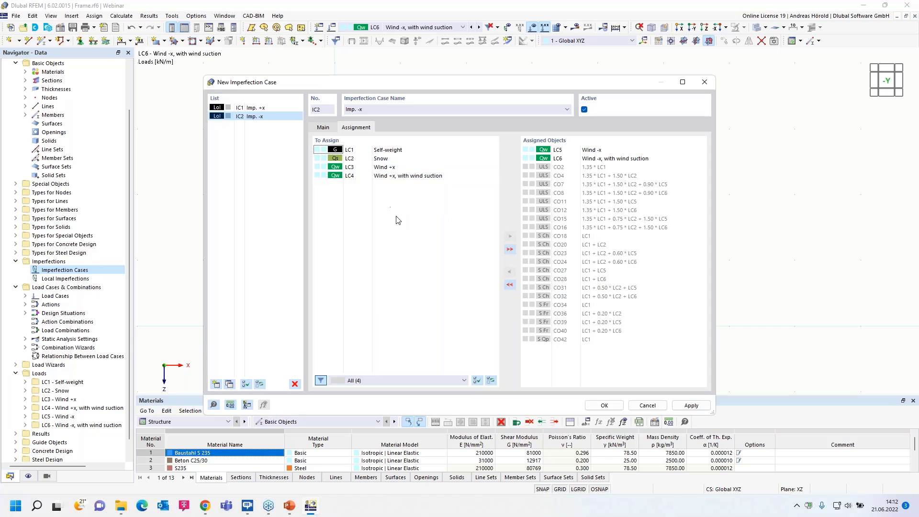
click(601, 404)
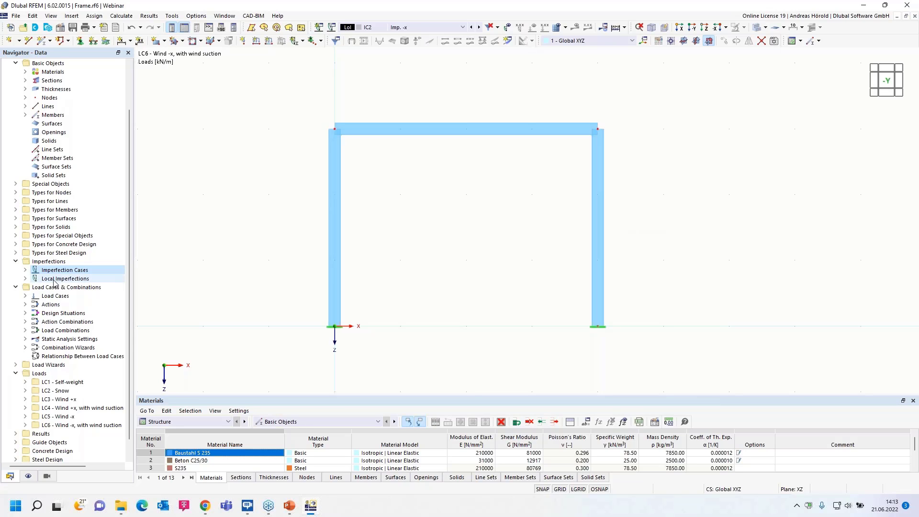
Start a new member imperfection in case Imp. +x, with initial sway defined according to EN 1992-1-1 & EN 1993-1-1.
click(26, 279)
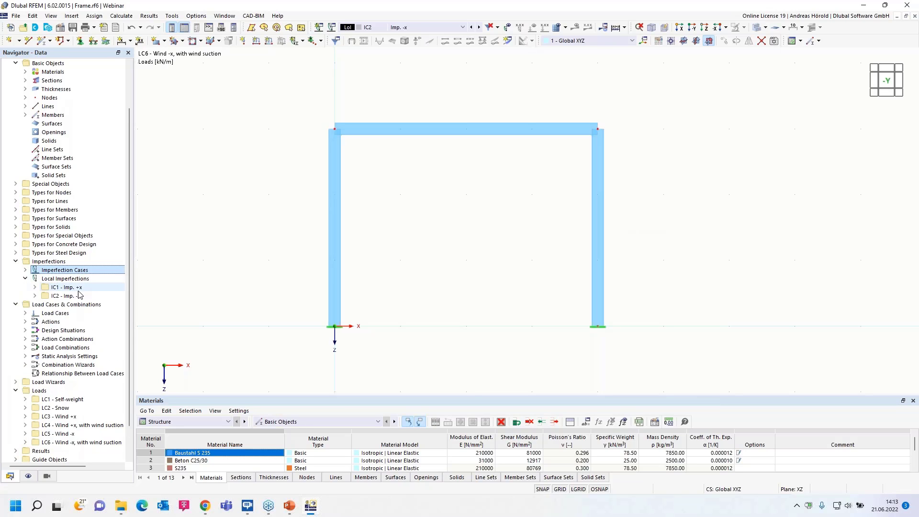
click(33, 287)
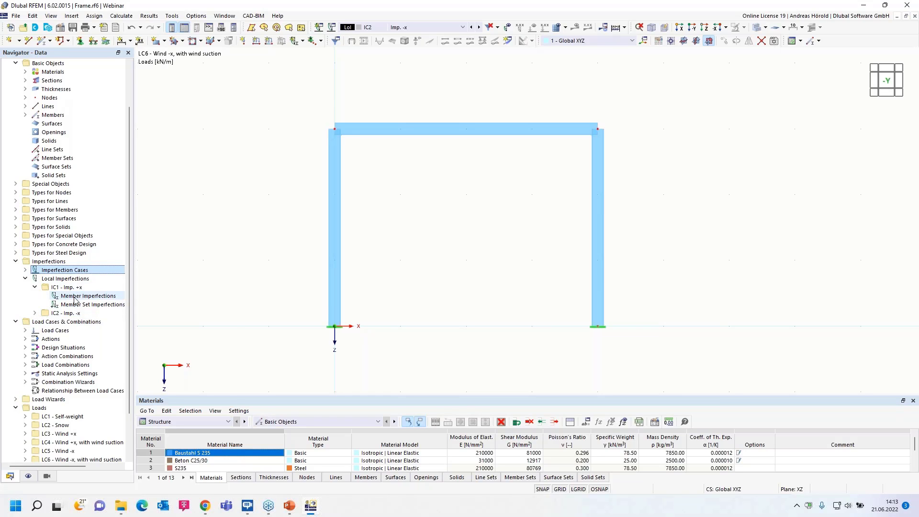
right_click(75, 299)
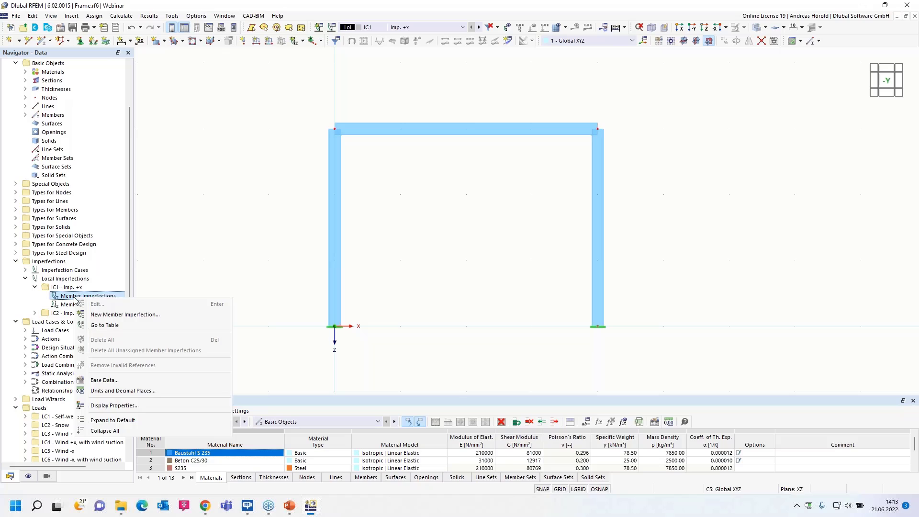
click(135, 315)
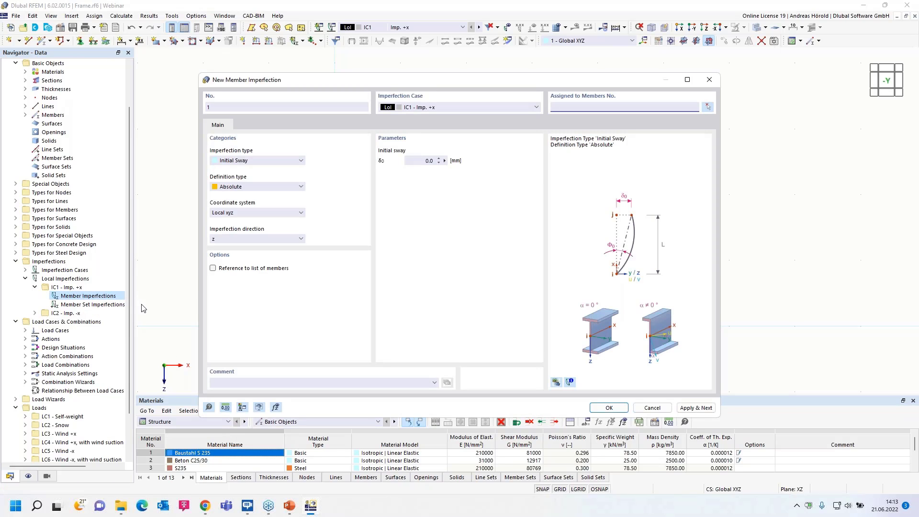
click(268, 161)
click(269, 187)
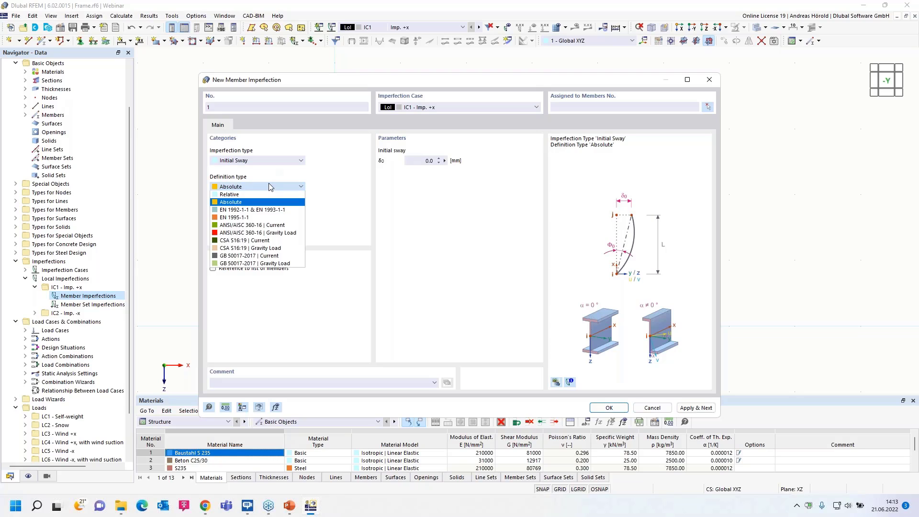
click(275, 210)
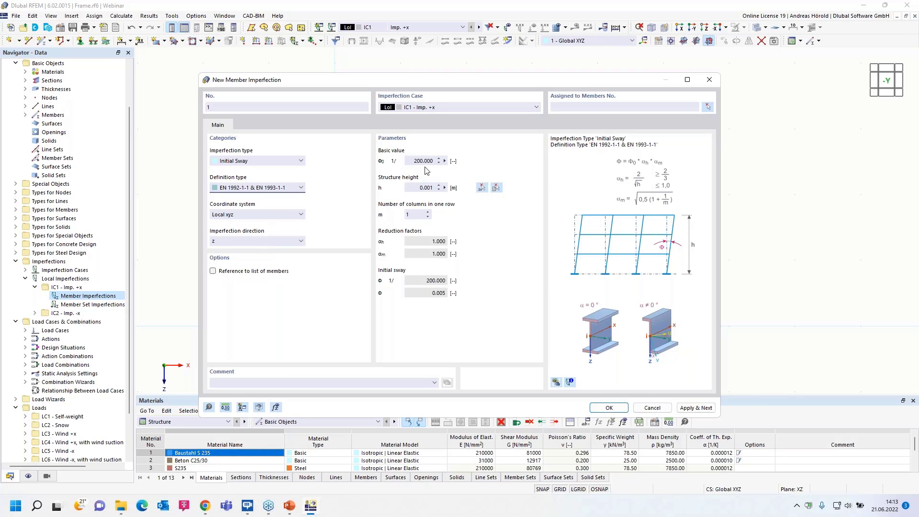
Set the structure height to 3 m by measuring the column at the origin, and the number of columns in one row to 2.
click(444, 188)
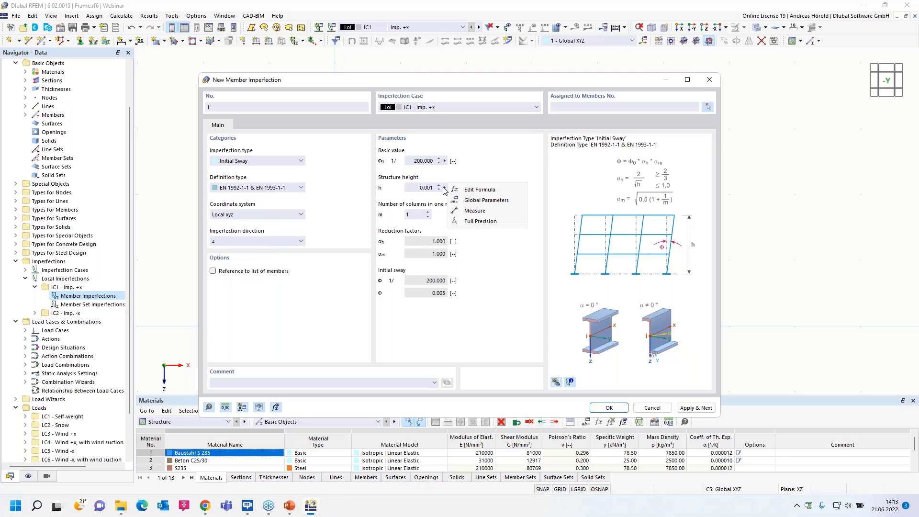
click(470, 213)
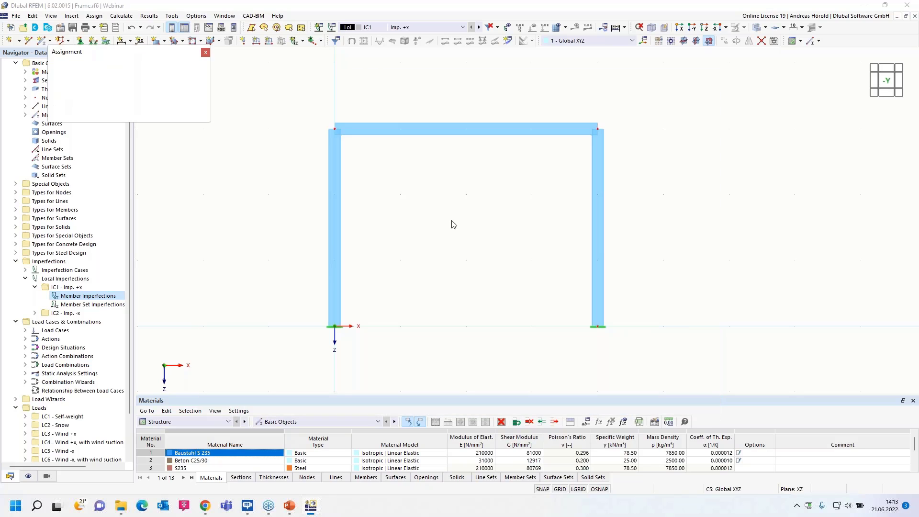
click(335, 327)
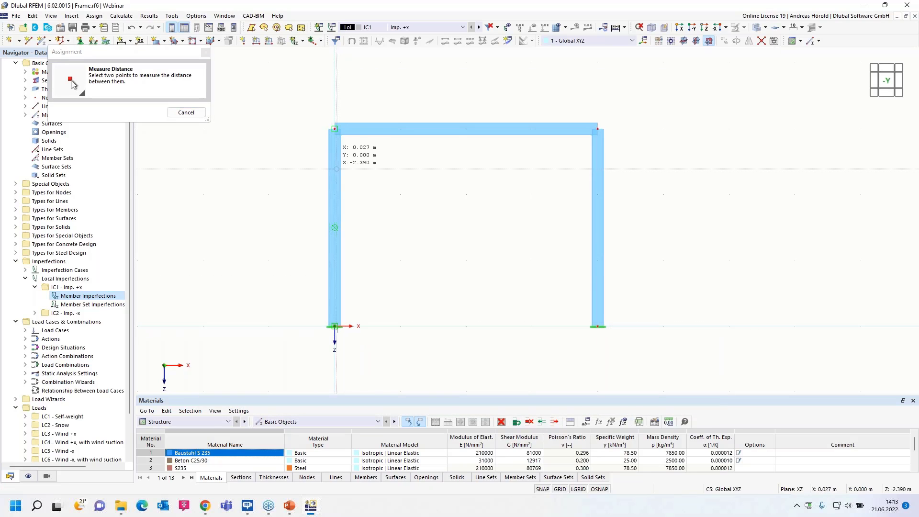
click(335, 129)
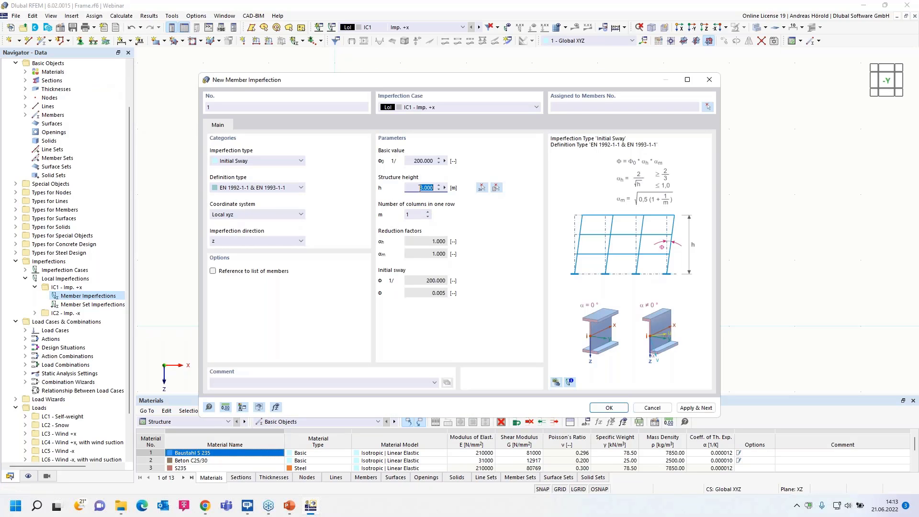
click(427, 212)
Assign the initial sway in case Imp. +x to both columns and turn on the imperfection display in the model view.
click(446, 108)
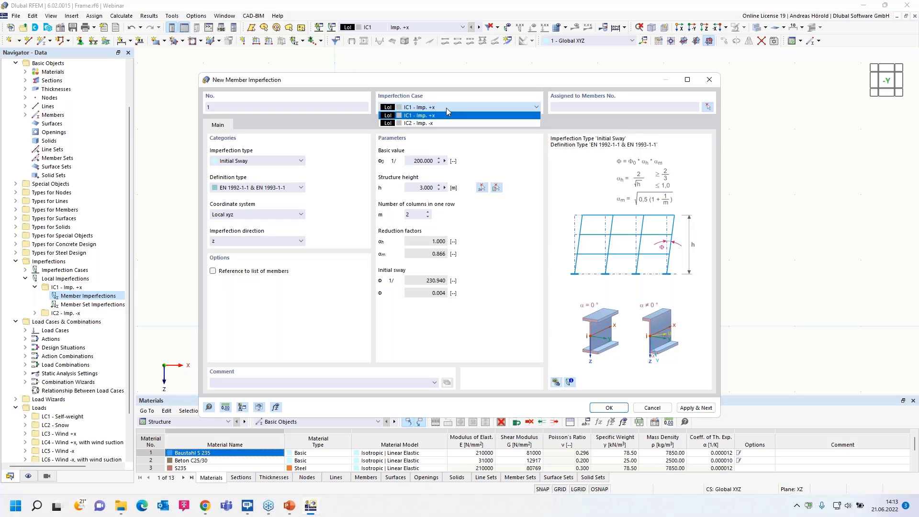
click(425, 113)
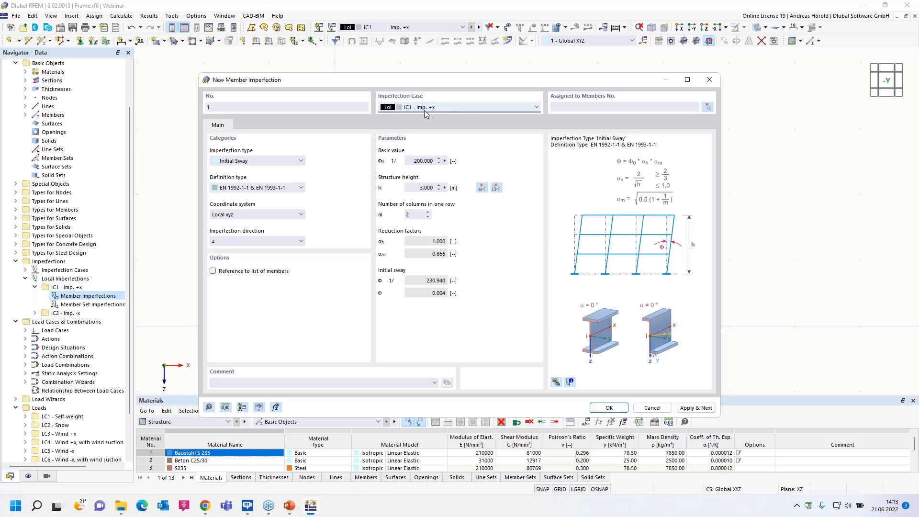
click(605, 409)
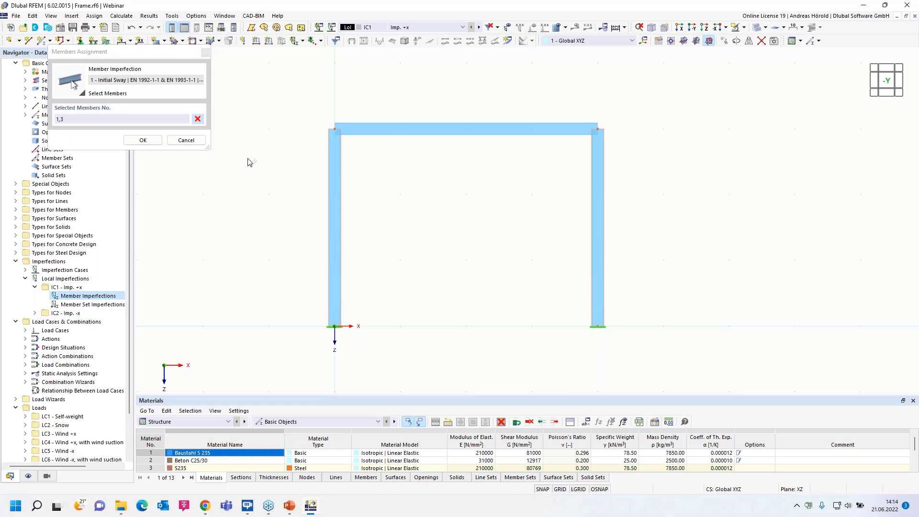
click(136, 141)
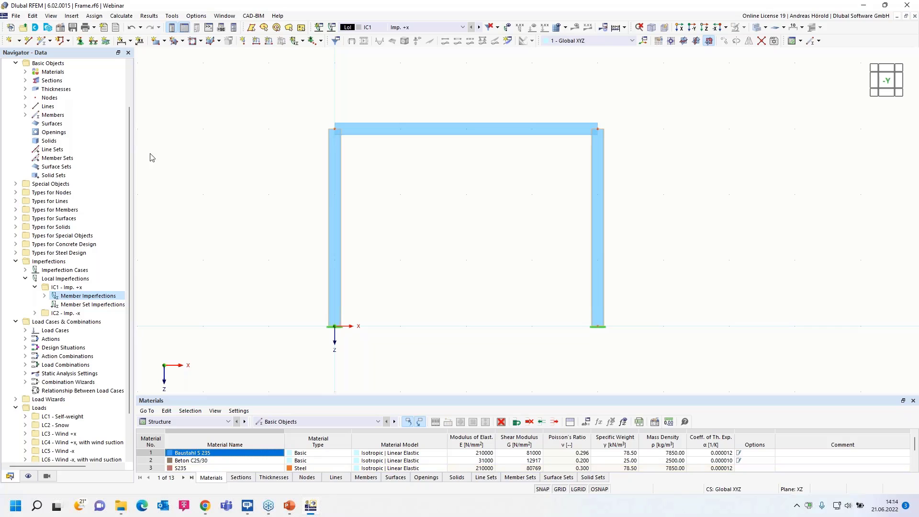
click(509, 30)
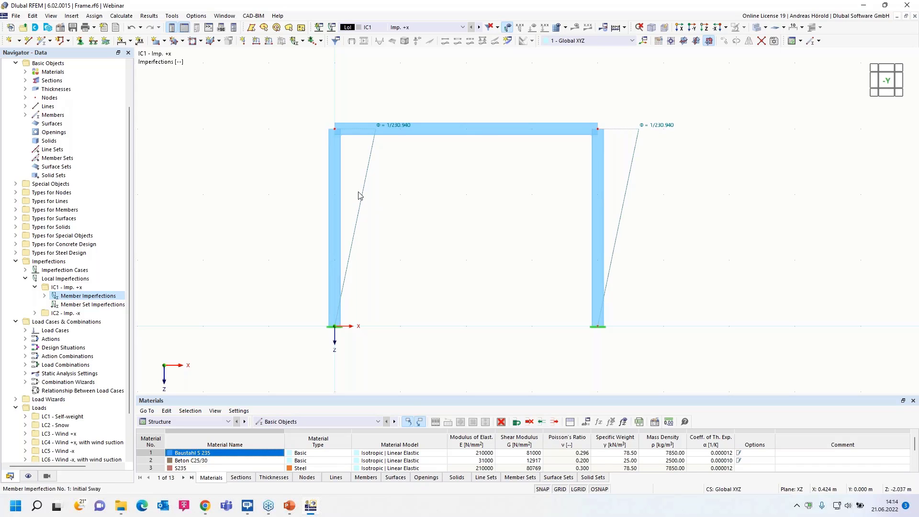
Start a new member imperfection with initial sway defined according to EN 1992-1-1 & EN 1993-1-1, acting in local direction -z.
click(35, 314)
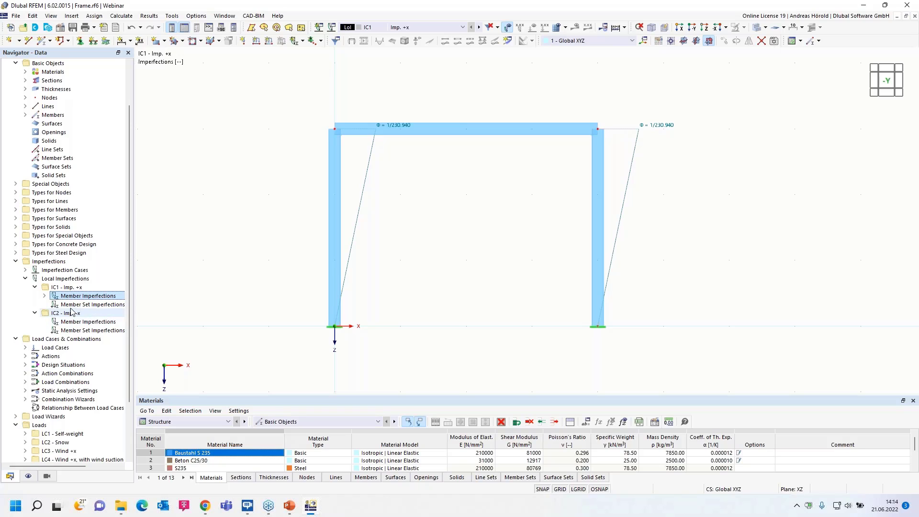
click(73, 20)
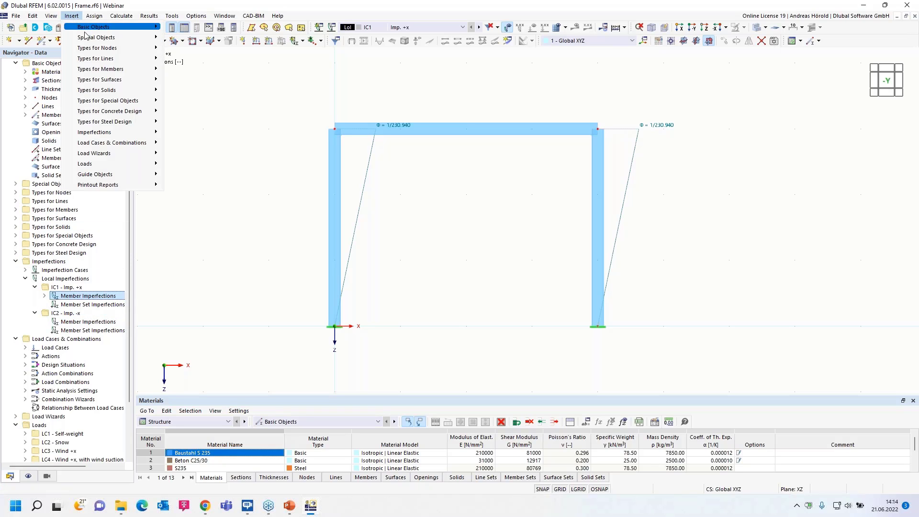
mouse_move(127, 133)
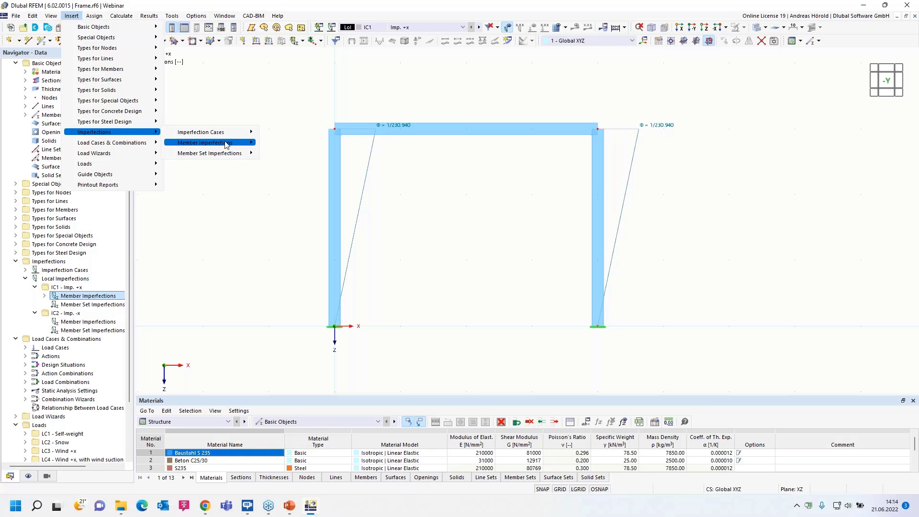
mouse_move(226, 144)
click(283, 143)
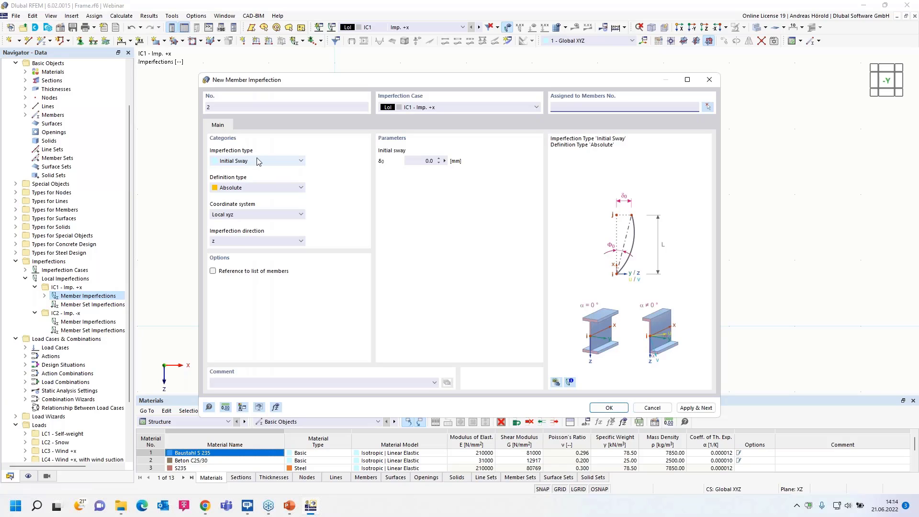
click(269, 188)
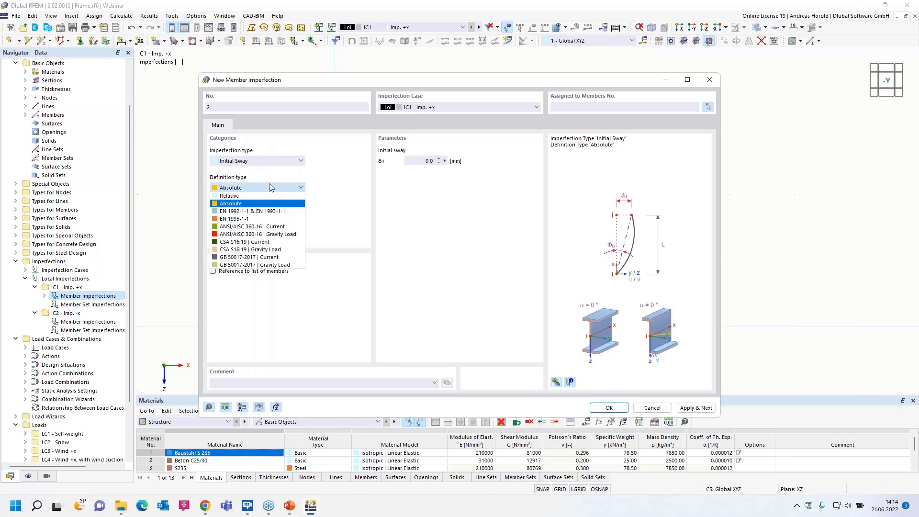
click(257, 213)
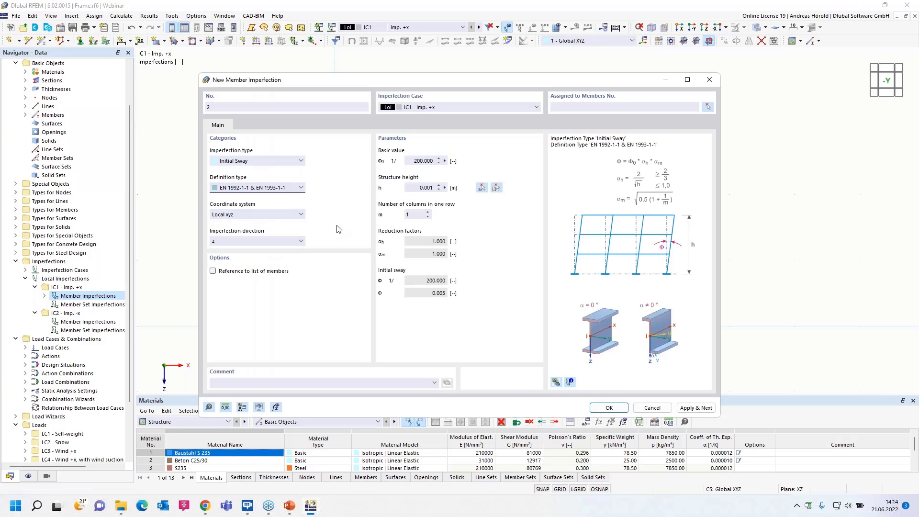
click(220, 241)
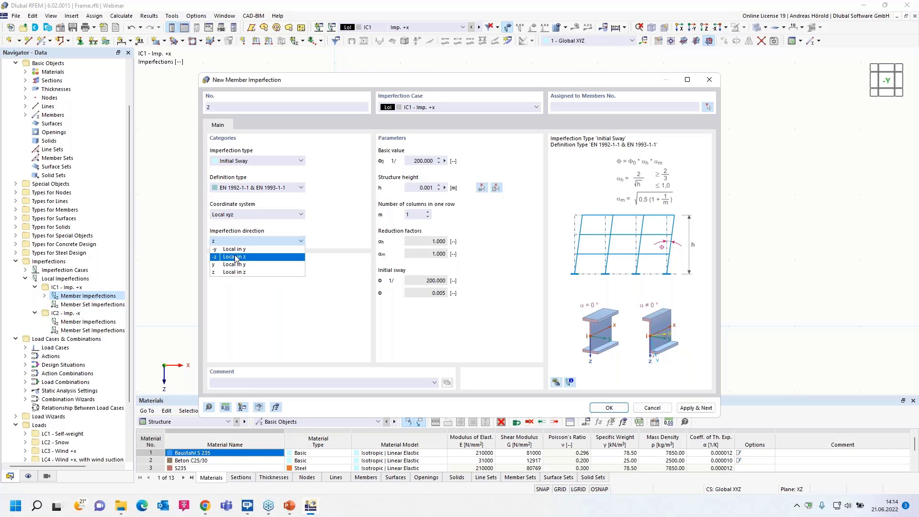
click(235, 259)
Set the structure height to 3 m and the number of columns in one row to 2, and place the imperfection in case IC2 - Imp. -x.
click(452, 187)
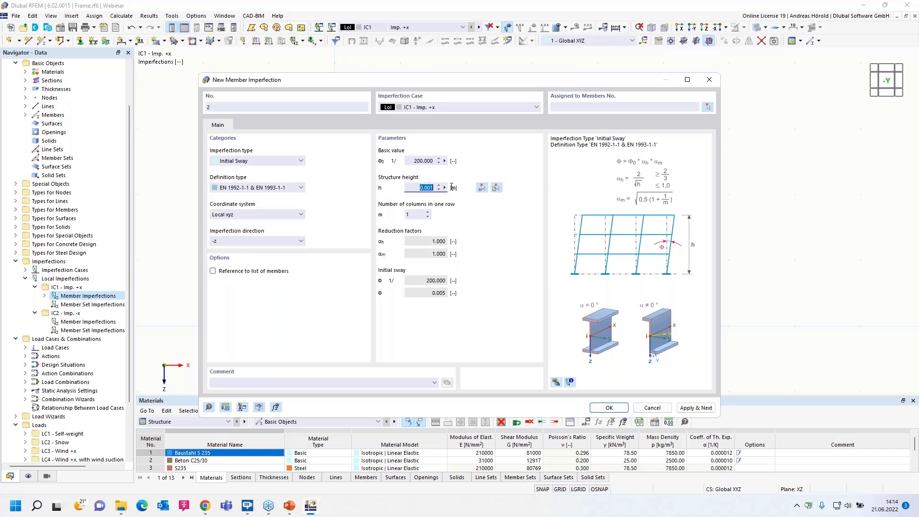
text(3)
click(427, 212)
click(446, 107)
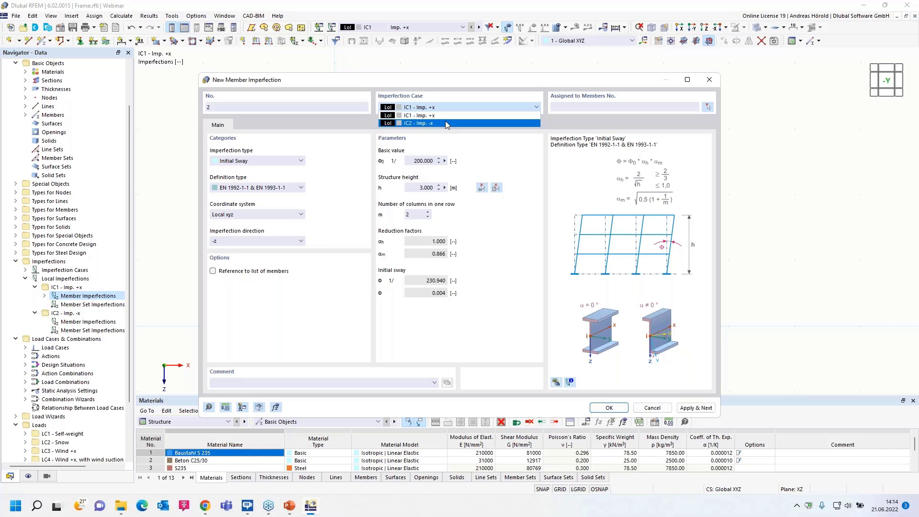
click(445, 124)
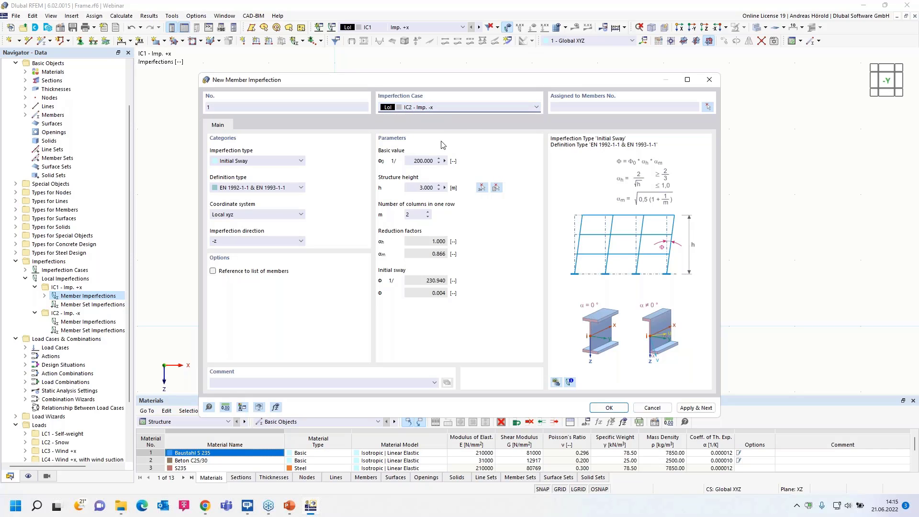
Assign the initial sway in case Imp. -x to both columns and display that imperfection case on the model.
click(607, 408)
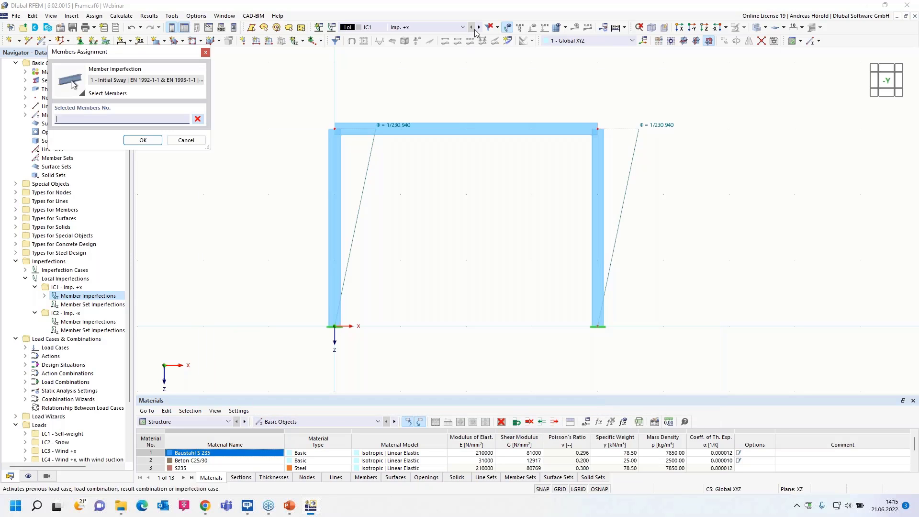
click(335, 230)
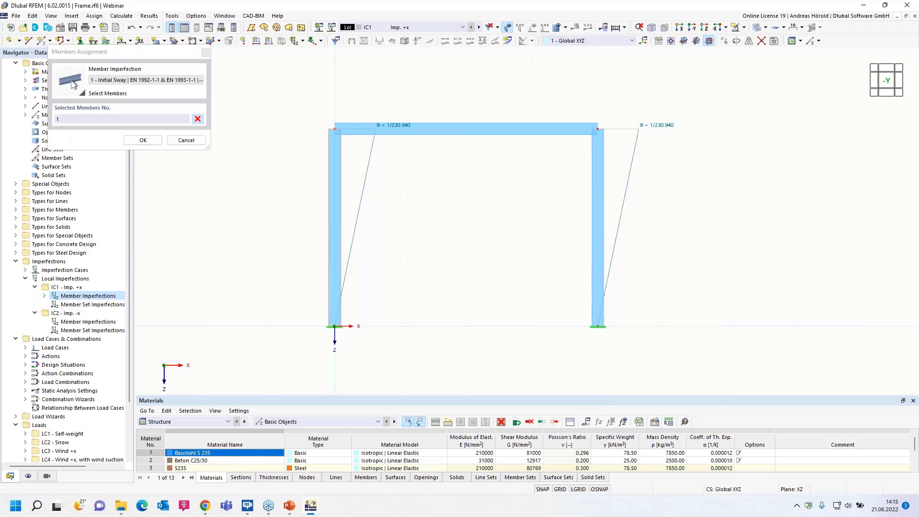
click(141, 140)
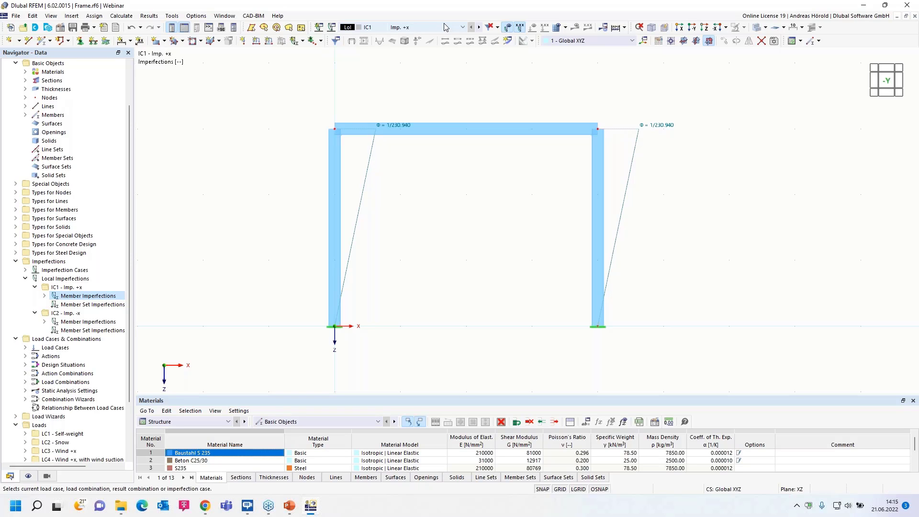
click(479, 27)
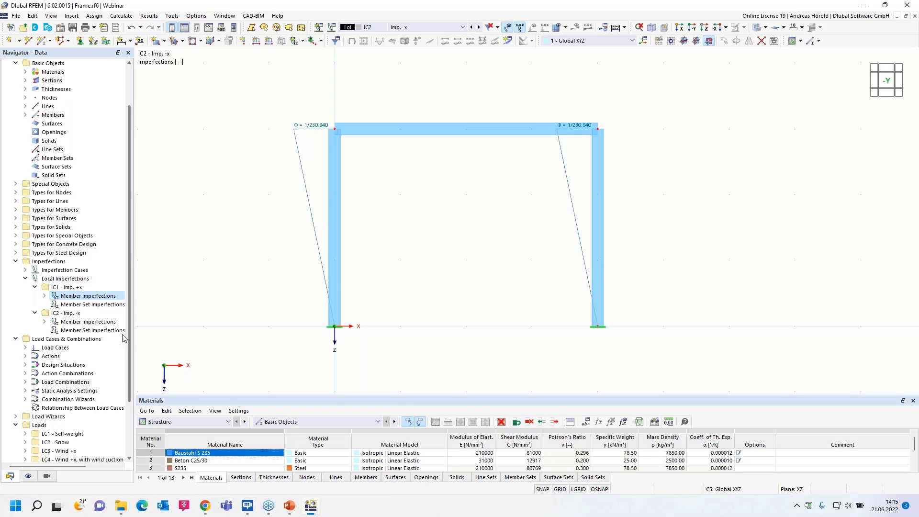
Open the load cases and combinations settings and check the combination standard group and its national annex options.
right_click(51, 341)
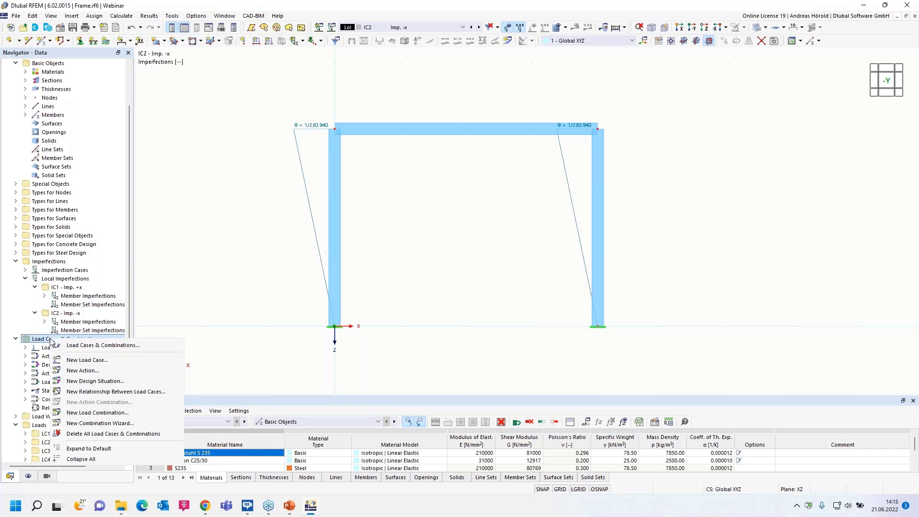
click(91, 347)
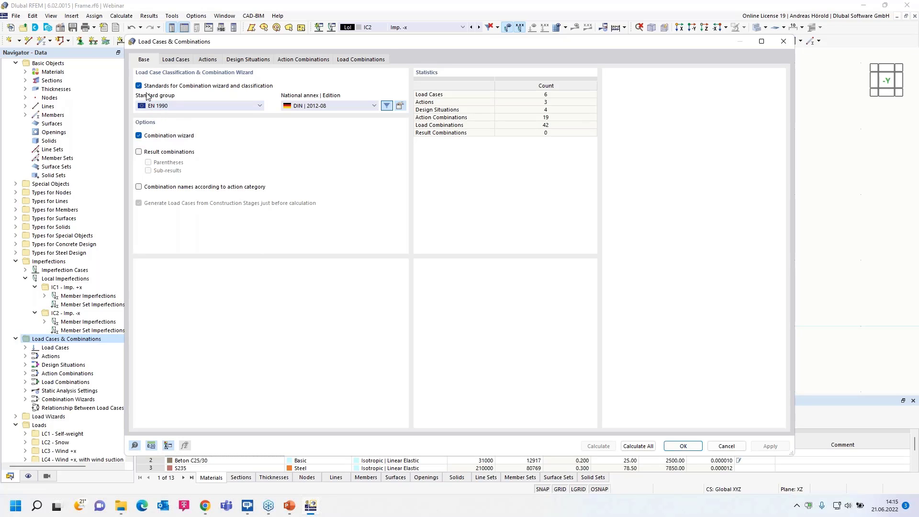
click(185, 106)
click(183, 102)
click(337, 105)
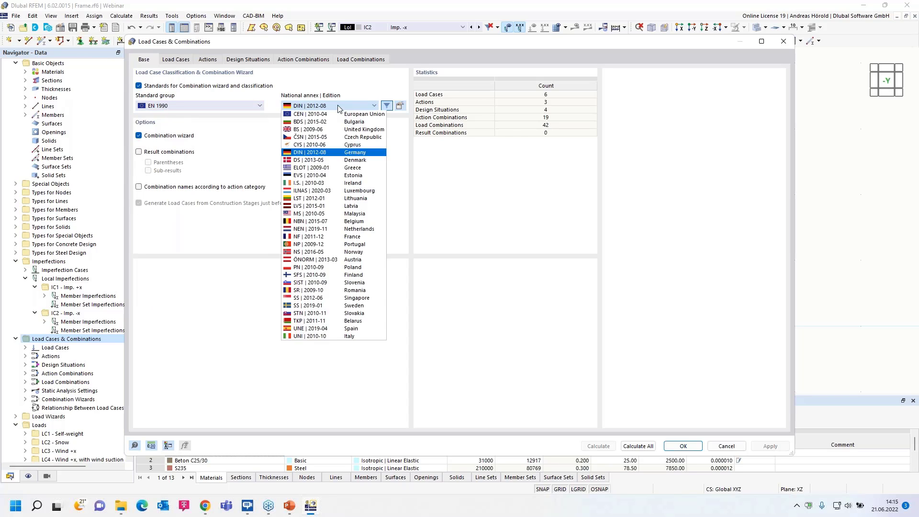
click(337, 106)
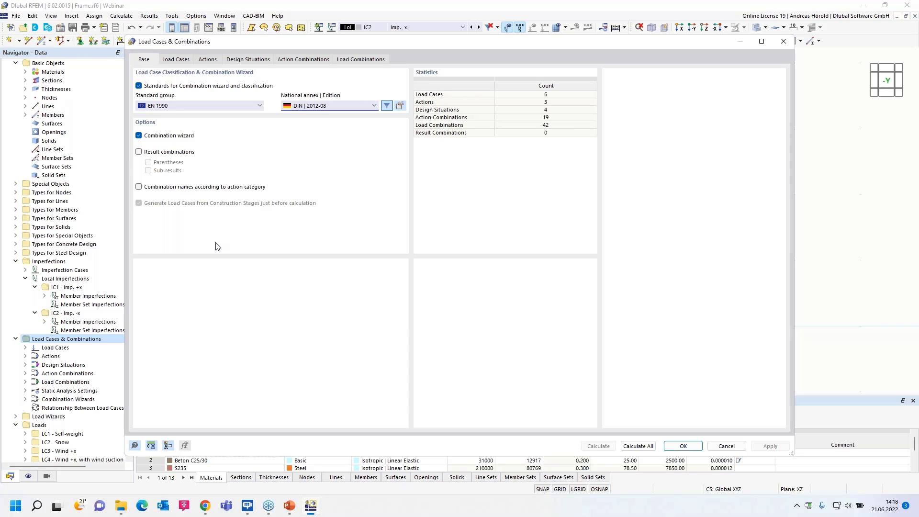
Review the static analysis settings and action category options of load case LC1 Self-weight.
click(176, 61)
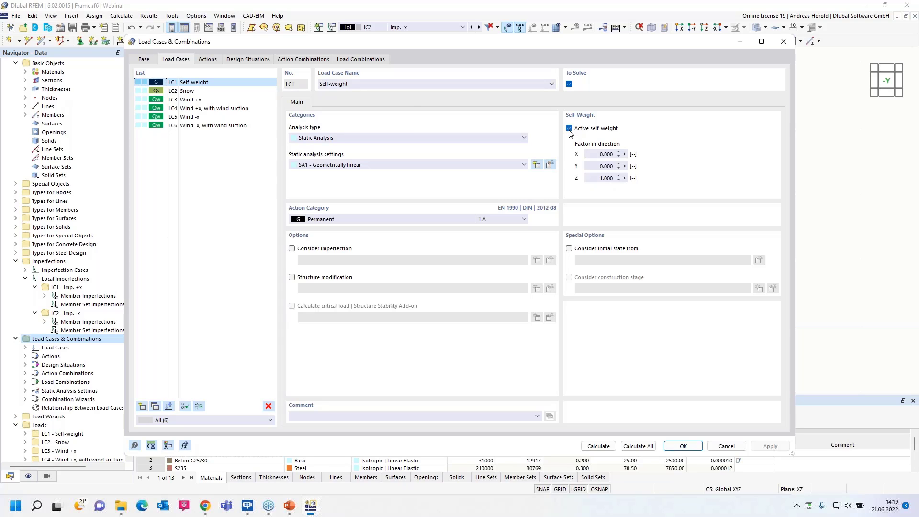
click(384, 164)
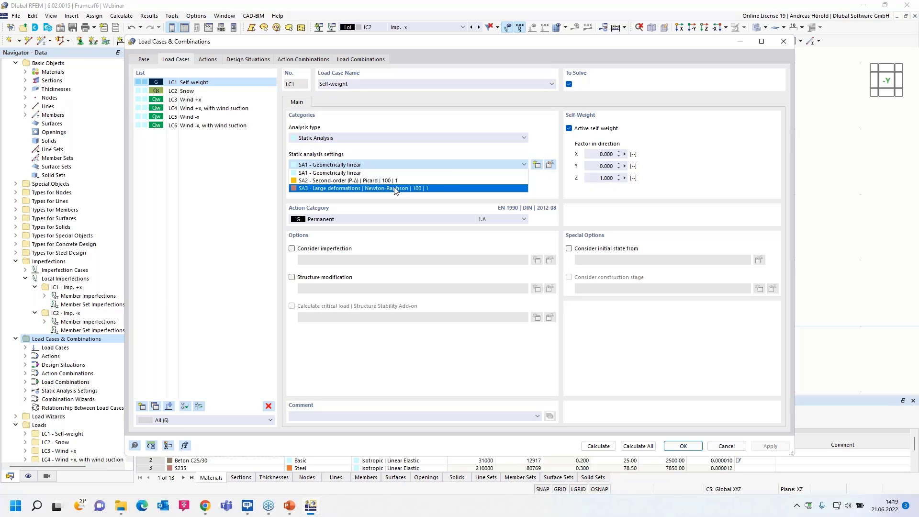
click(411, 153)
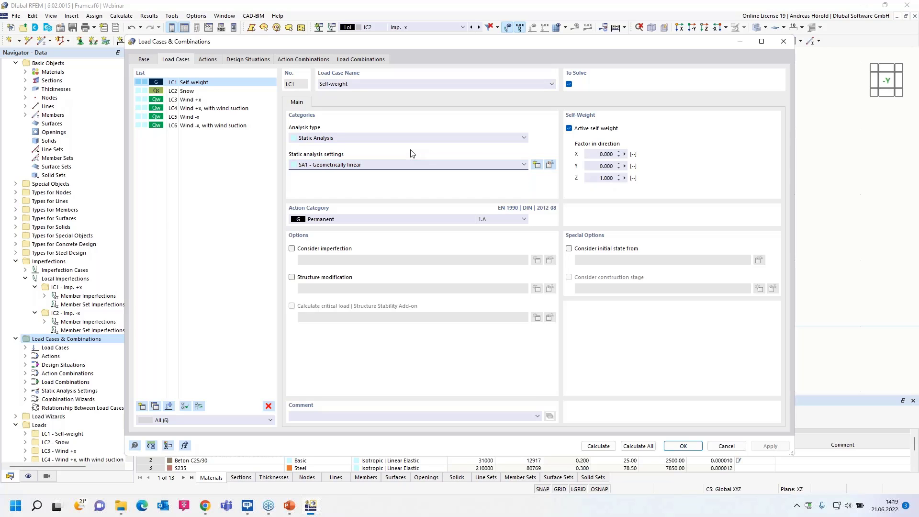
click(386, 220)
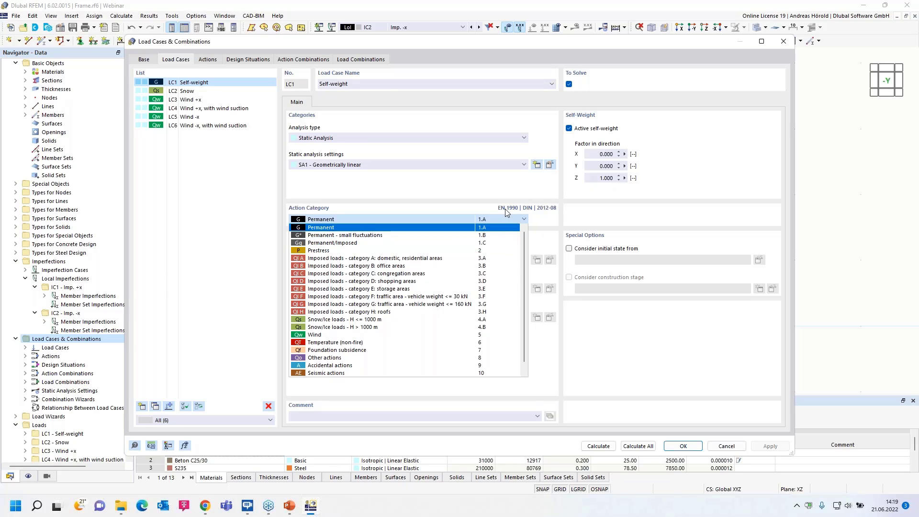
click(471, 201)
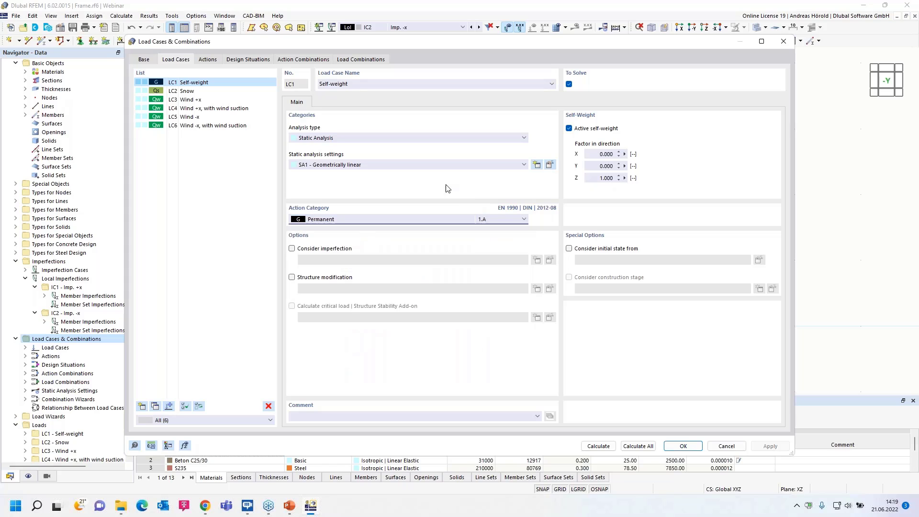
Review the settings and considered imperfection of each wind load case, LC3 to LC6.
click(190, 100)
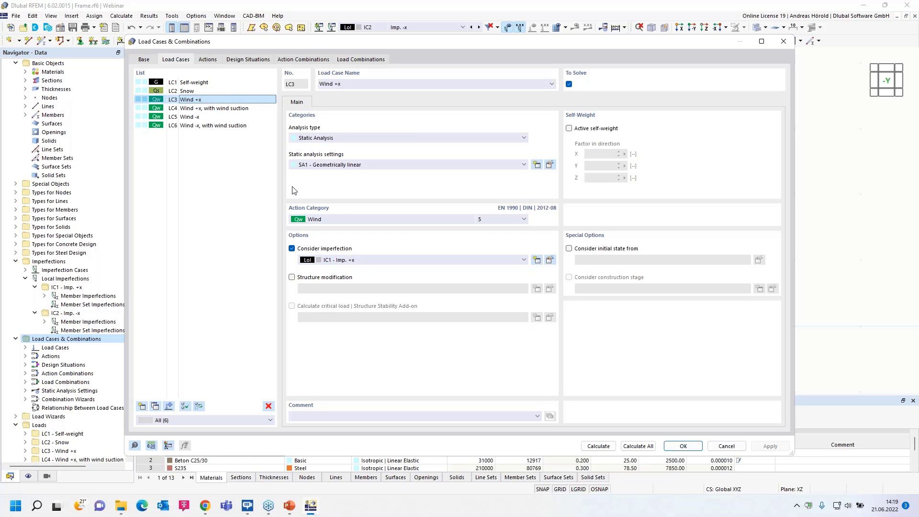
click(211, 110)
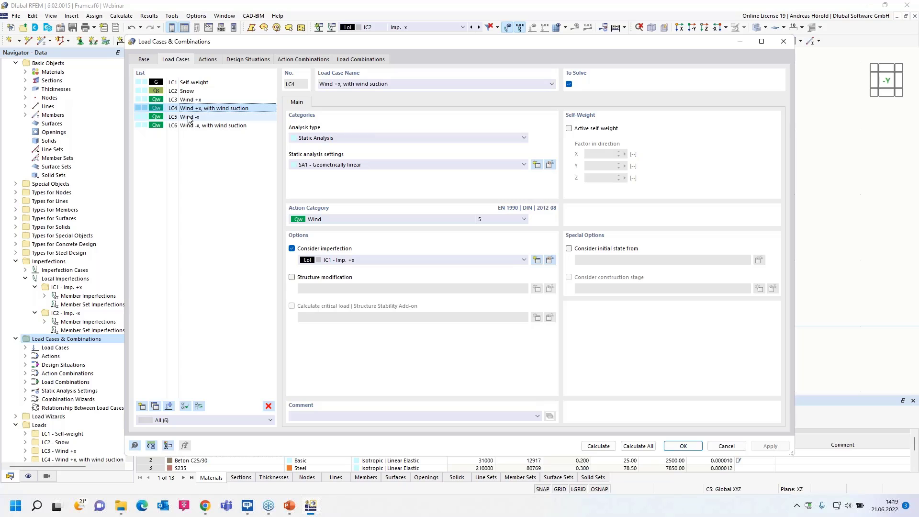
click(190, 118)
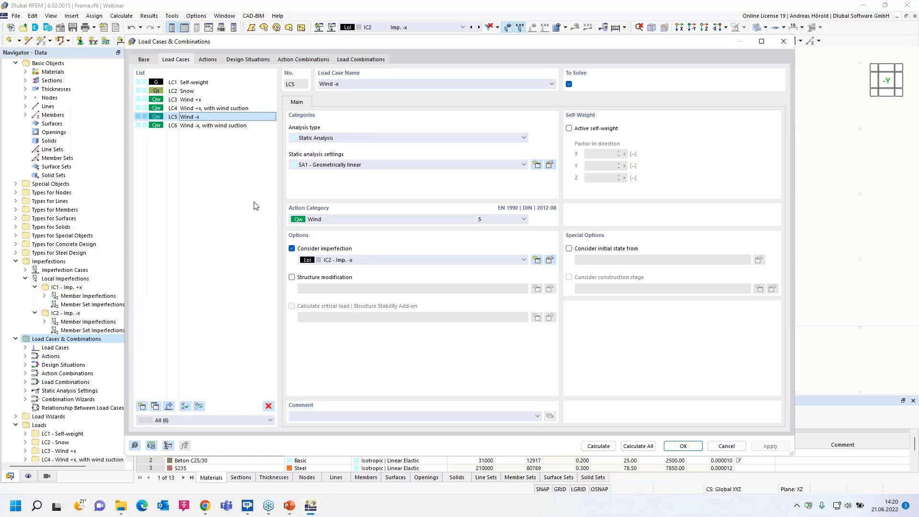
click(214, 126)
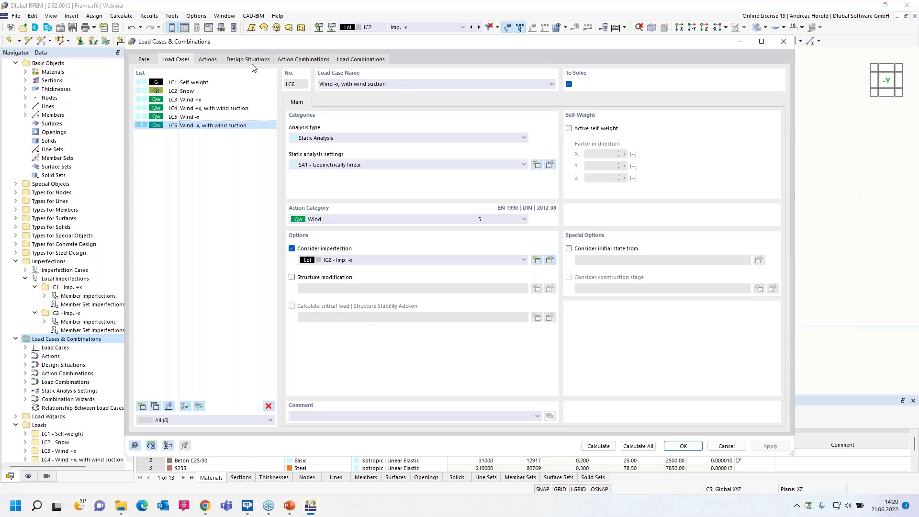
Review the permanent, snow and wind actions and examine the action type options available for Wind.
click(207, 60)
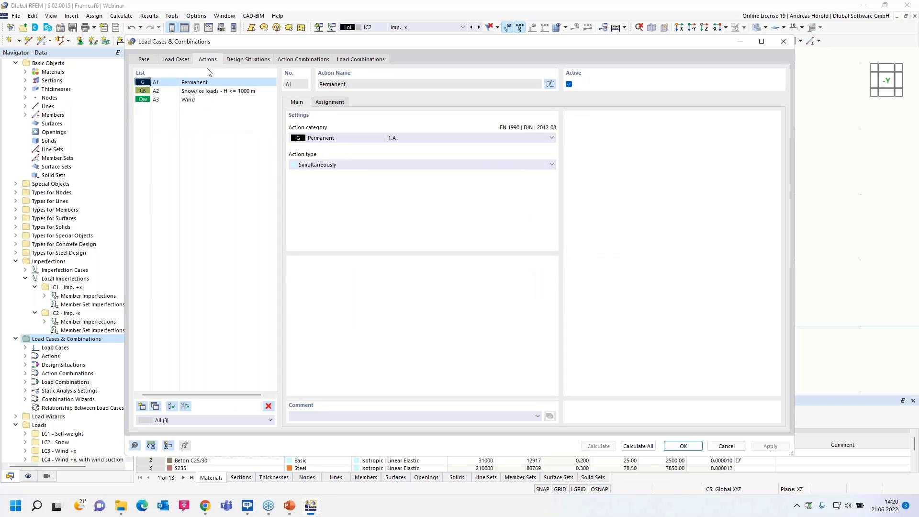
click(204, 92)
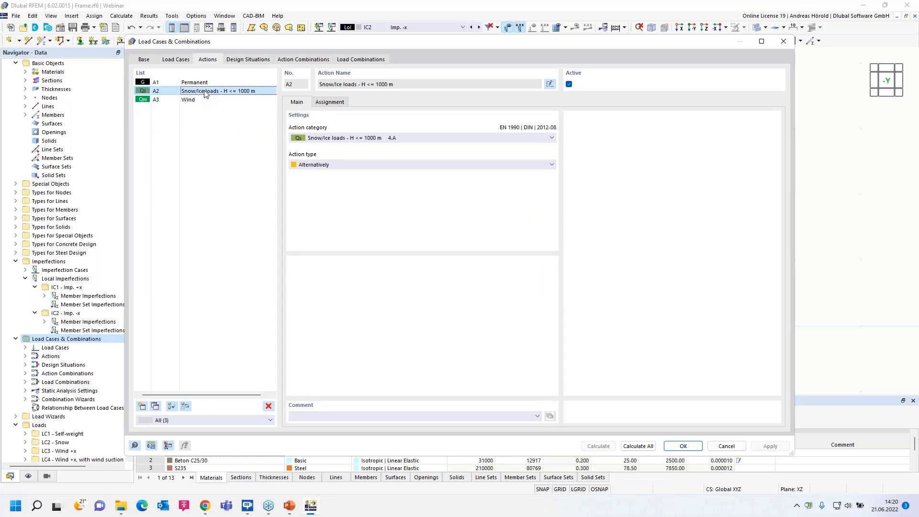
click(202, 100)
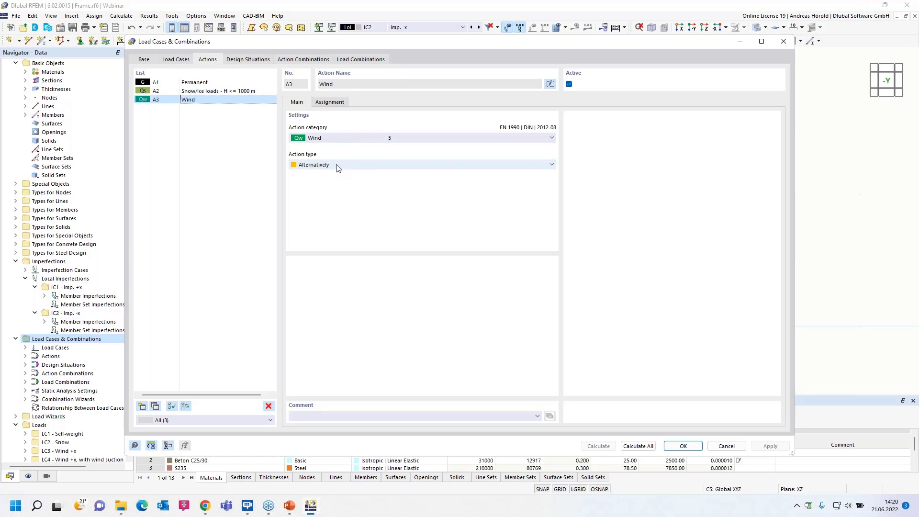
click(378, 166)
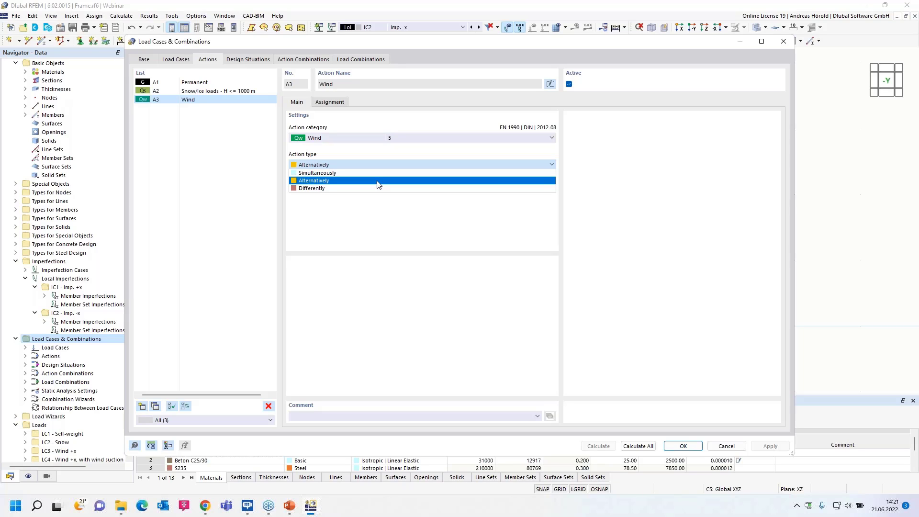
click(379, 185)
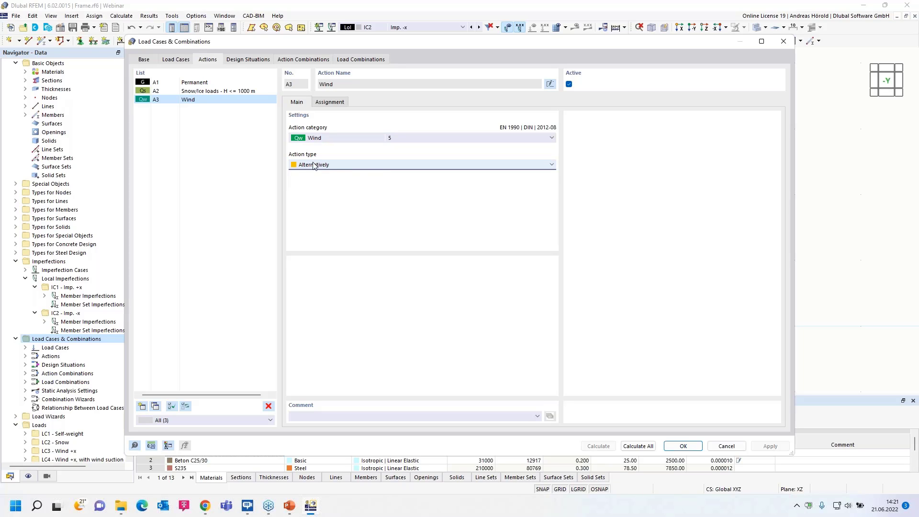
click(345, 165)
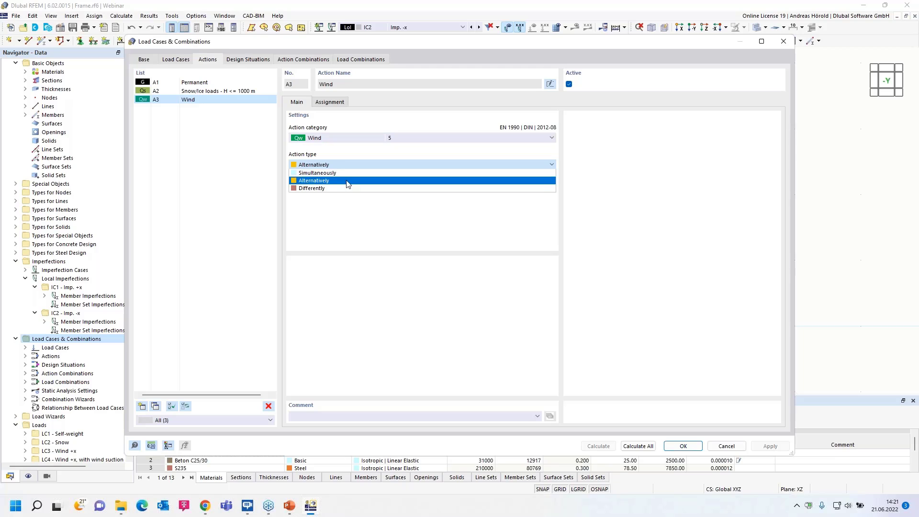
click(347, 181)
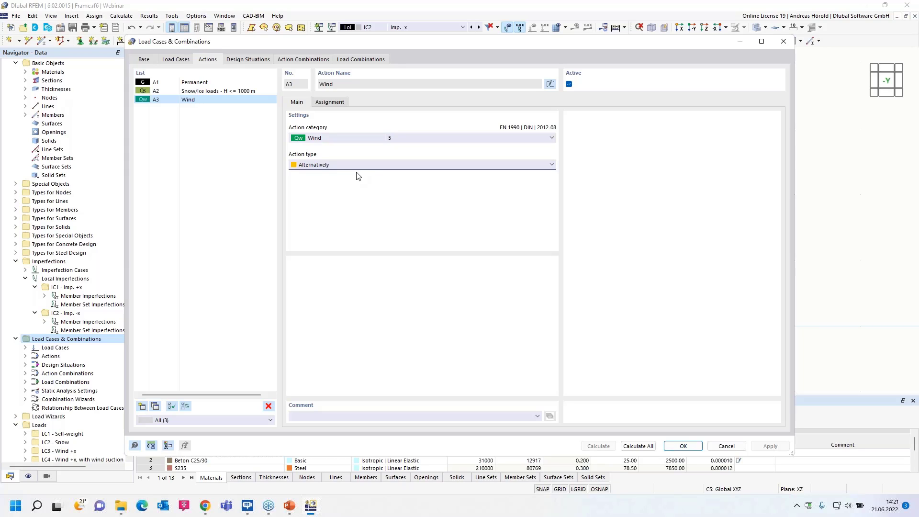
Set the Wind action type to Differently and assign LC3 and LC4 to group 1, LC5 and LC6 to group 2.
click(367, 166)
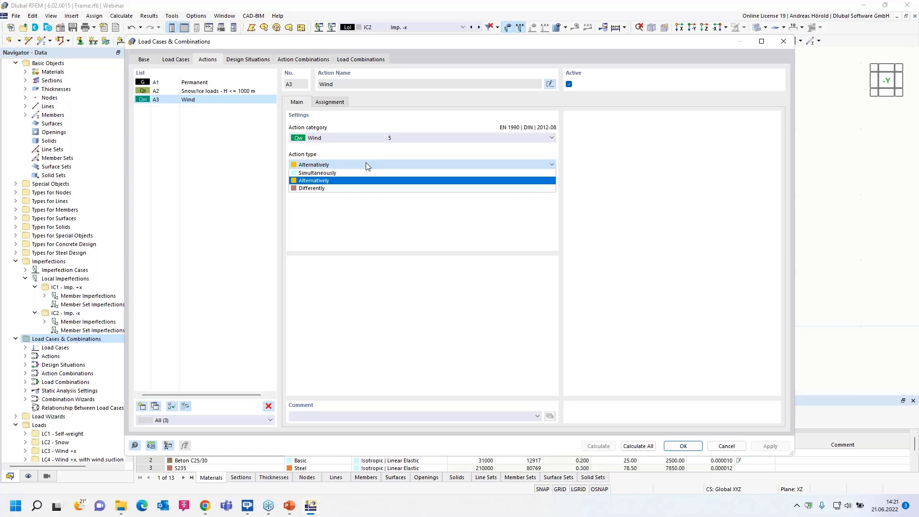
click(362, 189)
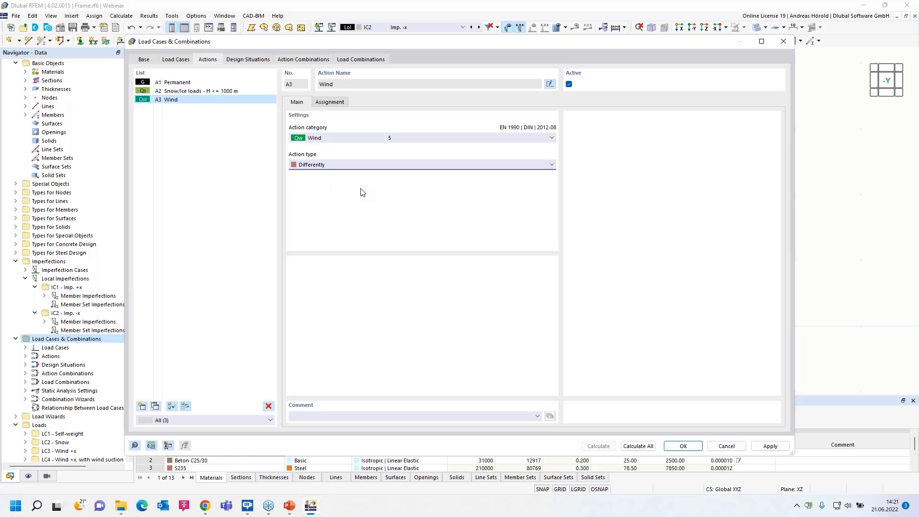
click(325, 103)
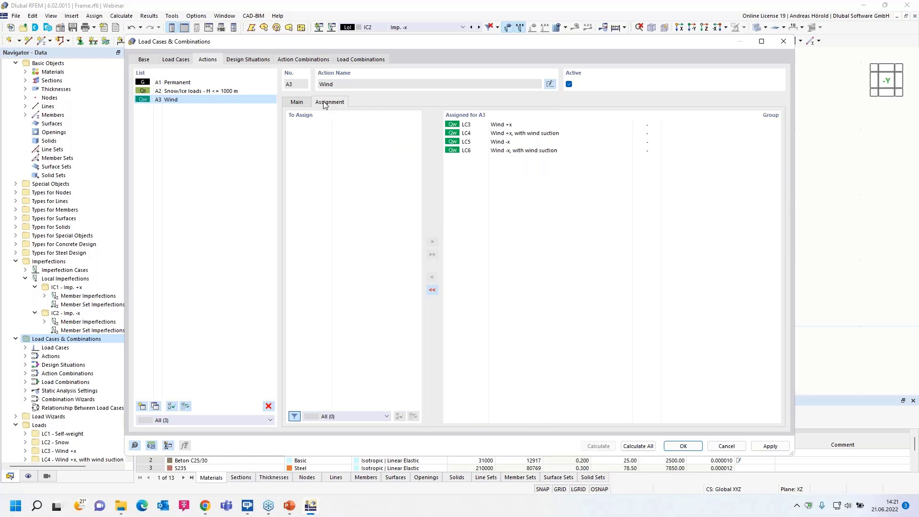
click(654, 126)
text(1)
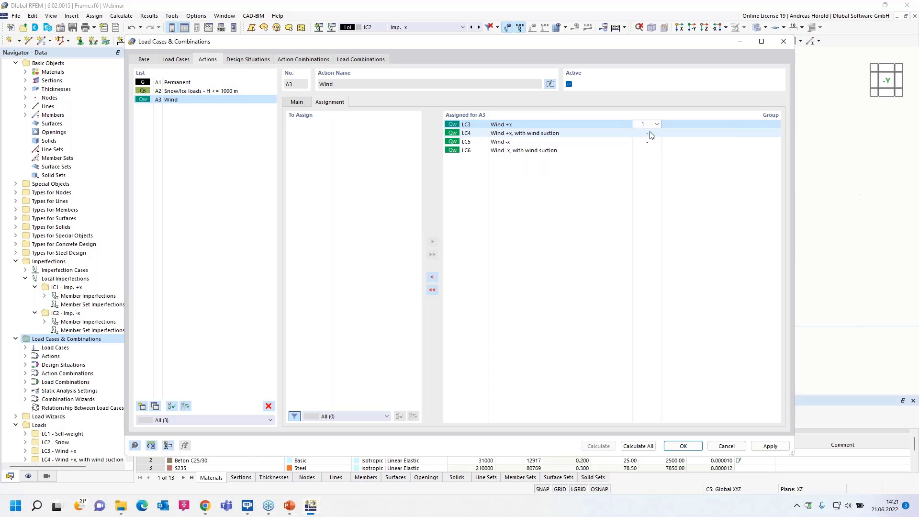
click(651, 133)
text(1)
click(654, 142)
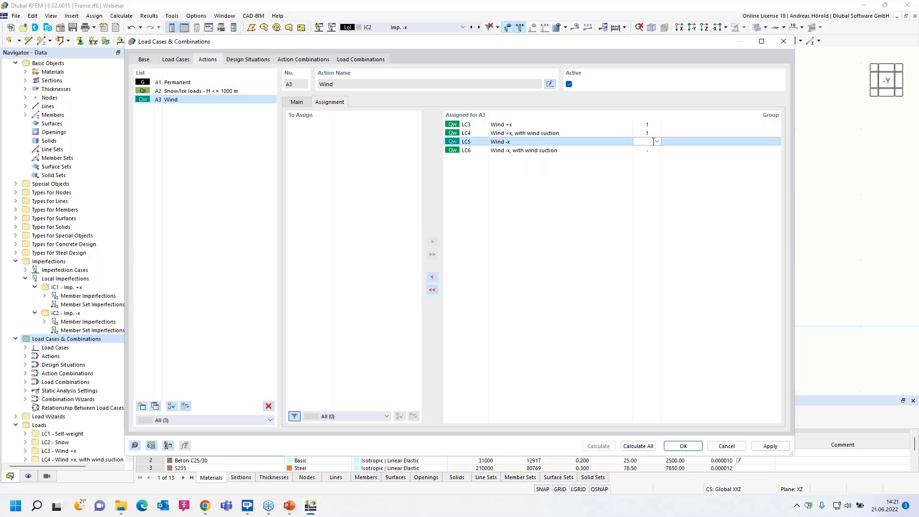
text(2)
click(653, 150)
text(2)
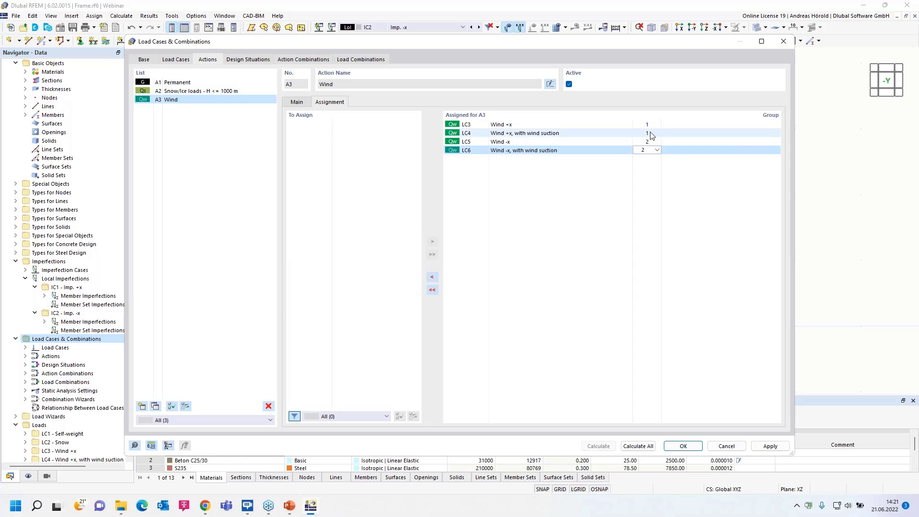
Switch the action type of A3 Wind back to Alternatively.
click(650, 134)
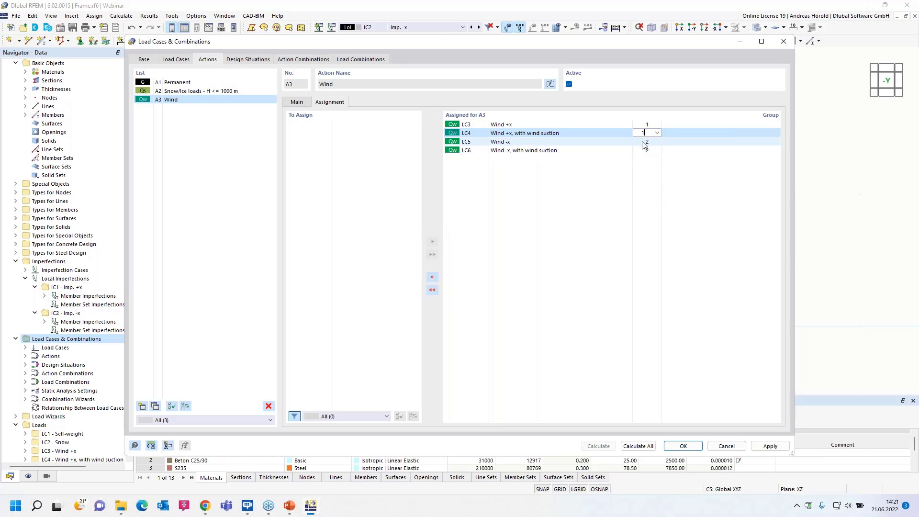
click(297, 102)
click(367, 167)
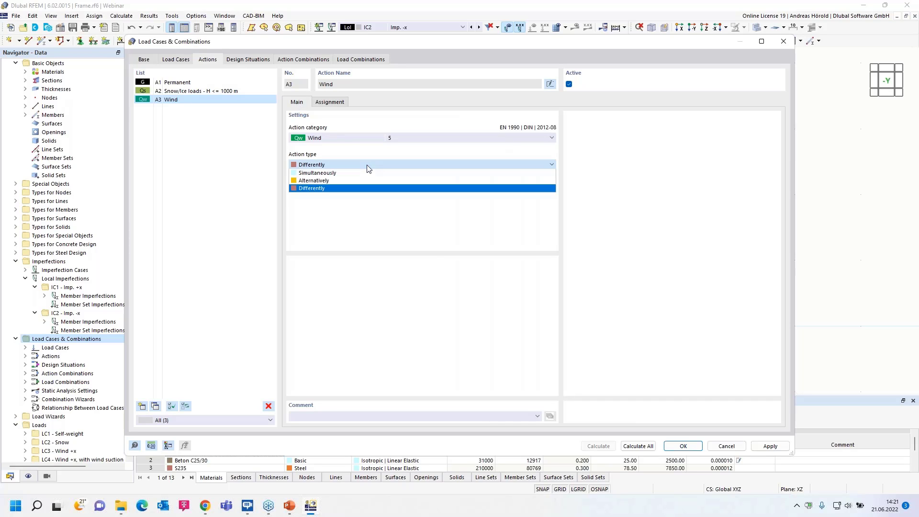
click(366, 180)
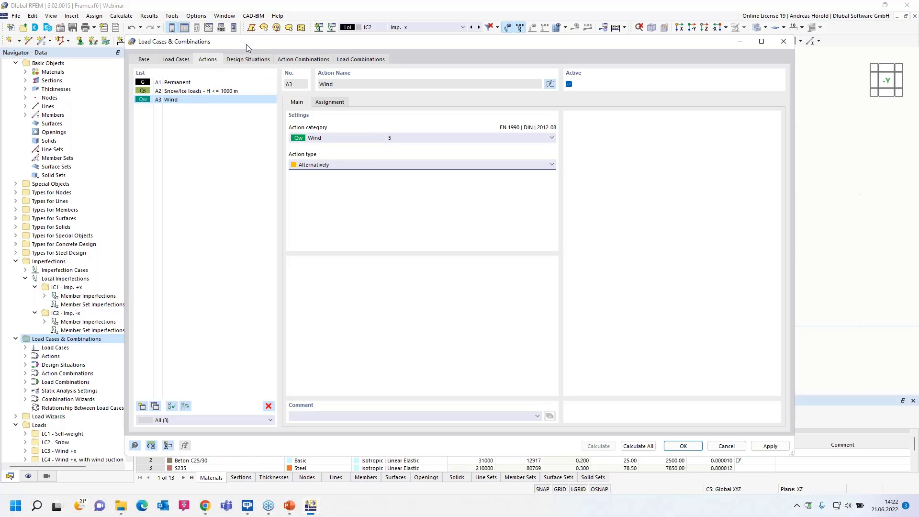
Open the combination wizard of design situation DS1 and check its static analysis options, keeping SA2 - Second-order (P-Δ).
click(245, 61)
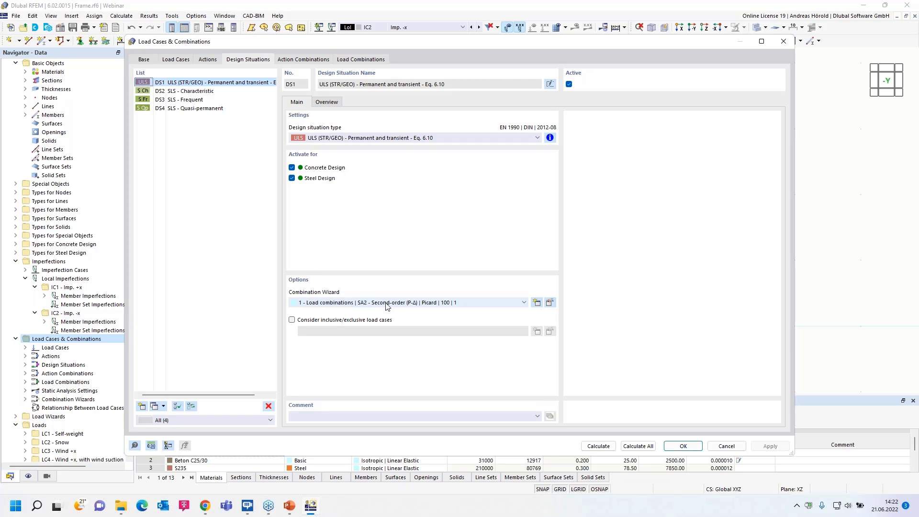
click(550, 303)
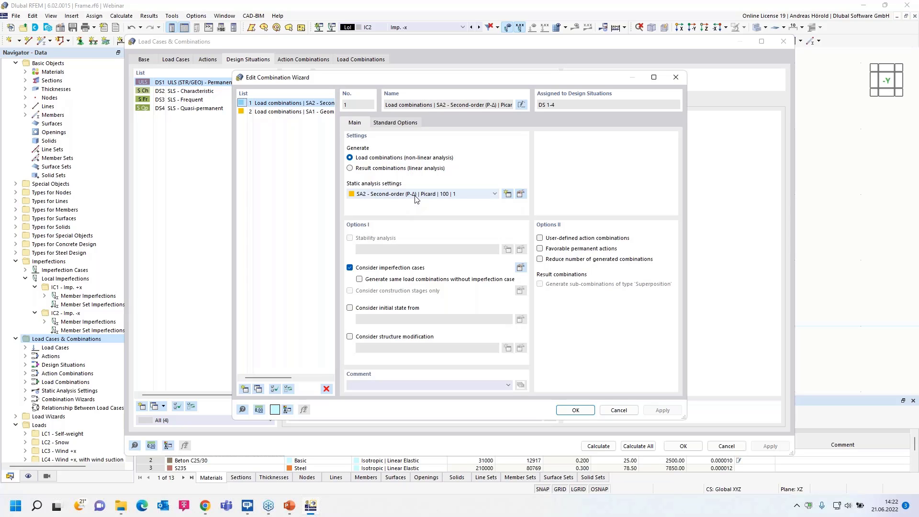
click(383, 193)
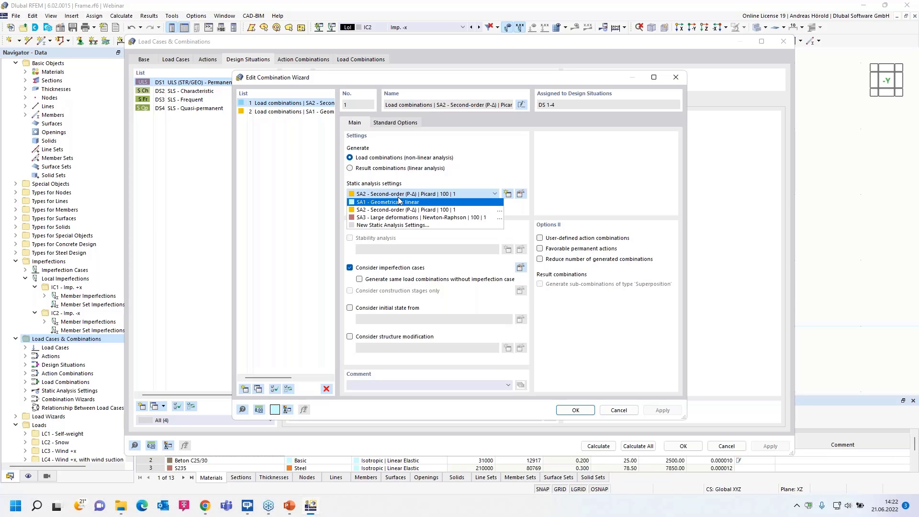
click(421, 210)
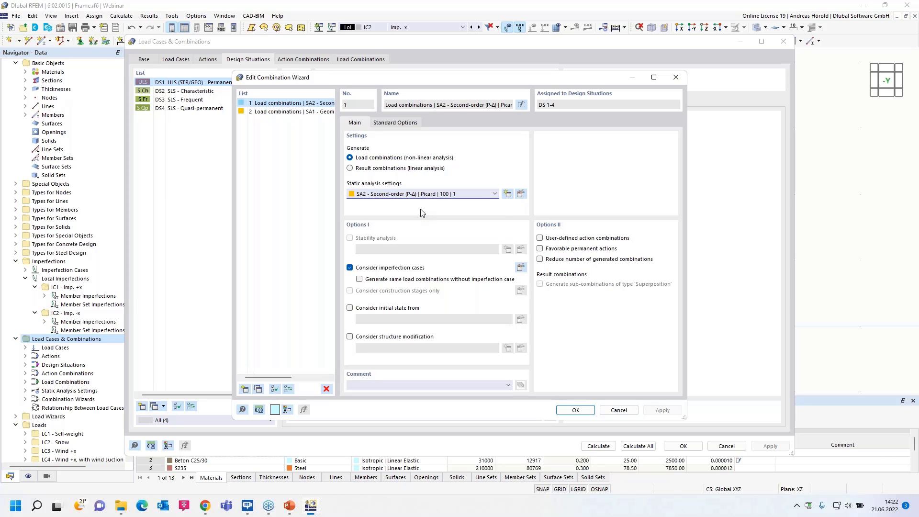
Review the SA2 static analysis settings, including the iterative method options for nonlinear analysis.
click(521, 194)
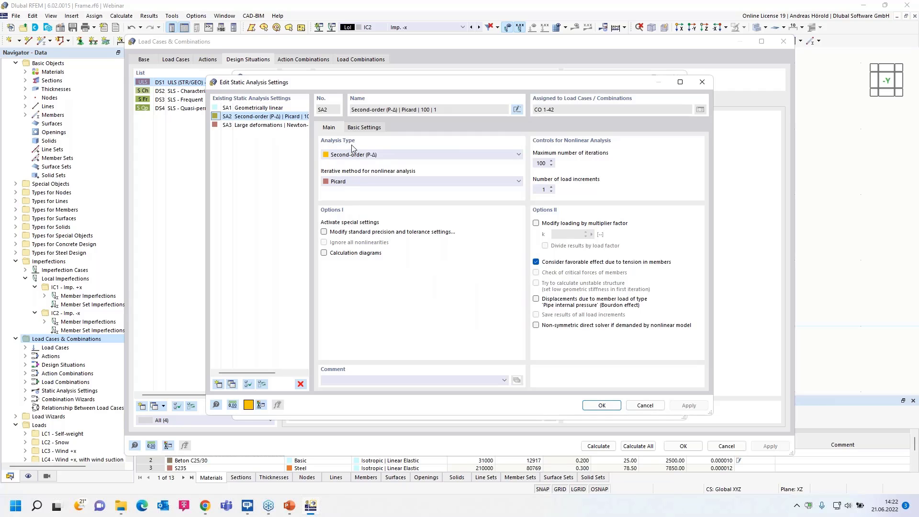
click(360, 178)
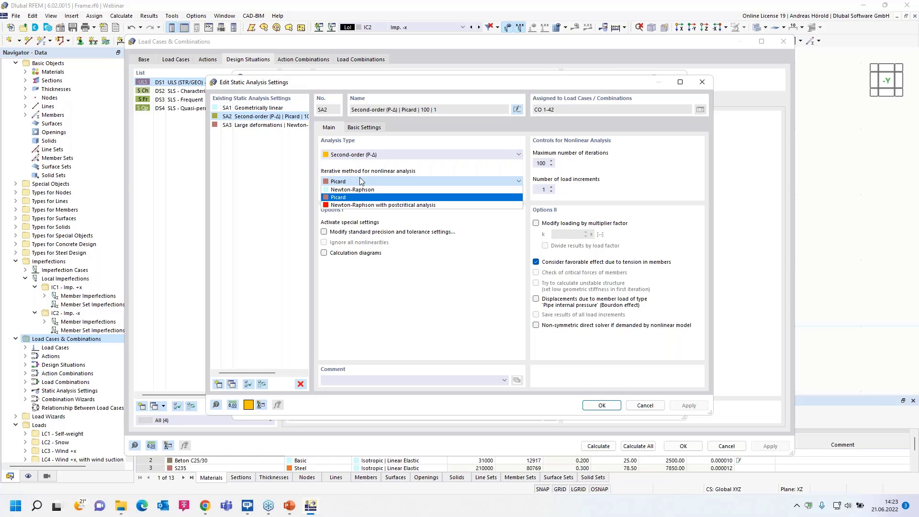
click(360, 178)
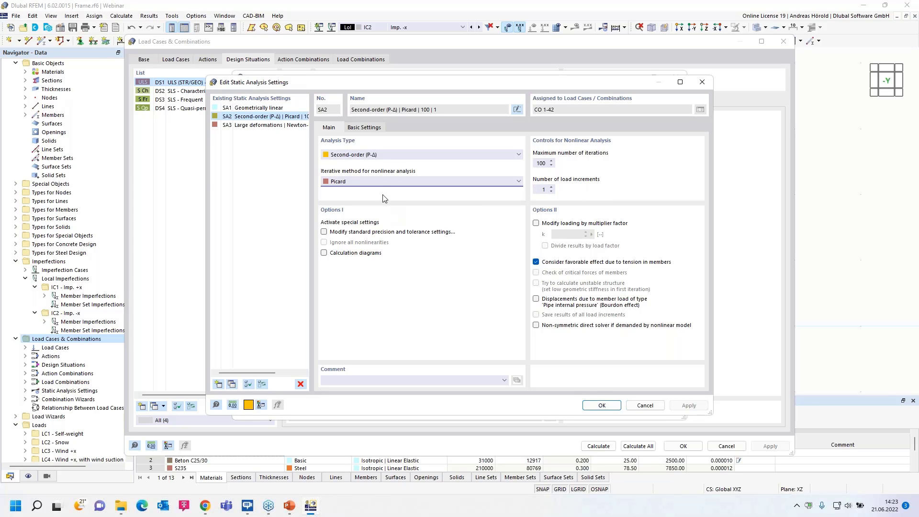
click(643, 407)
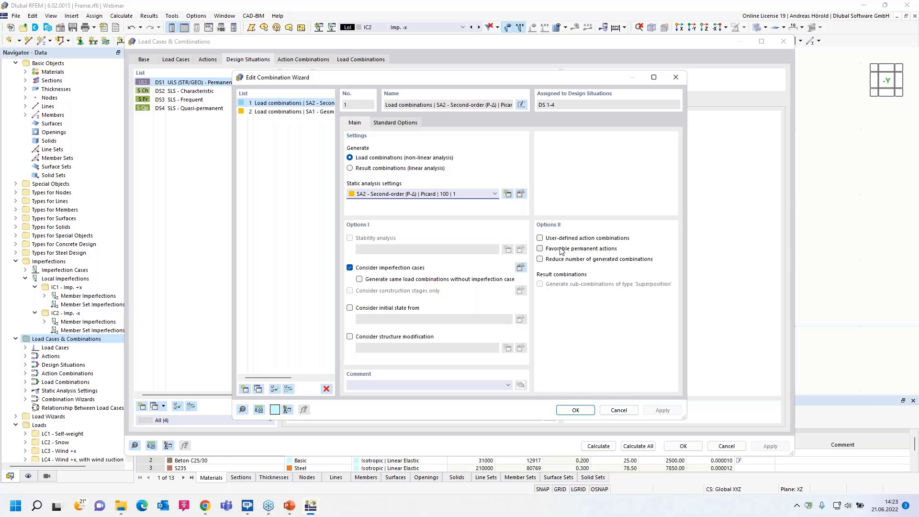
Examine combination wizard 1's options for favorable permanent actions and reduced combinations, plus its EN 1990 standard options.
click(541, 249)
click(540, 249)
click(540, 259)
click(540, 259)
click(395, 123)
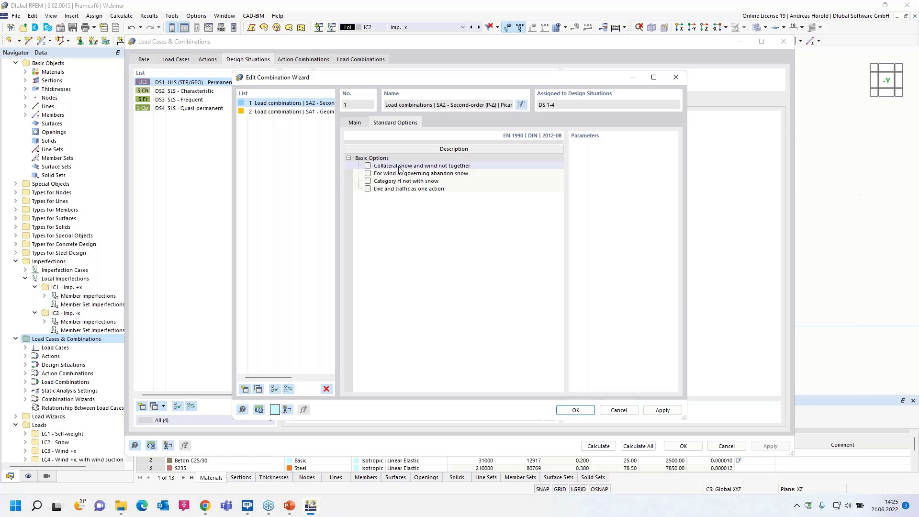
click(355, 124)
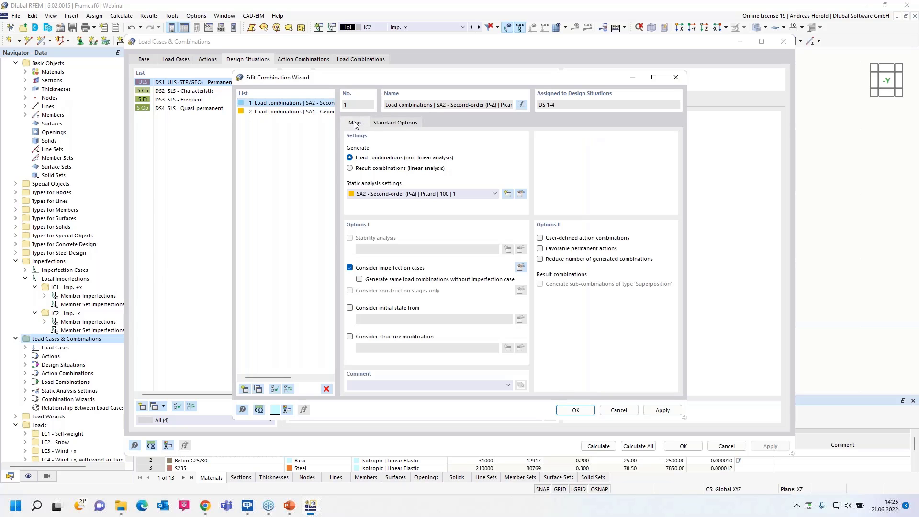
click(576, 410)
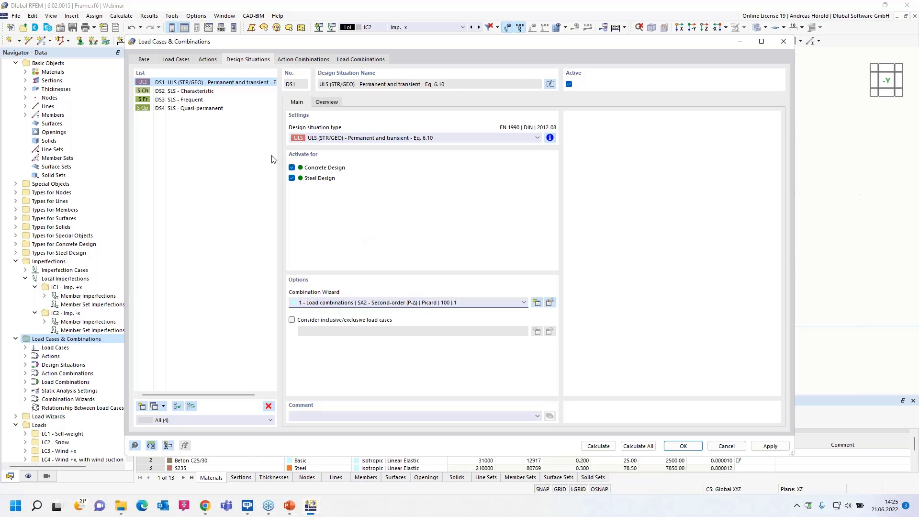
Assign combination wizard 2 with SA1 - Geometrically linear to the serviceability design situations DS2 to DS4.
click(188, 92)
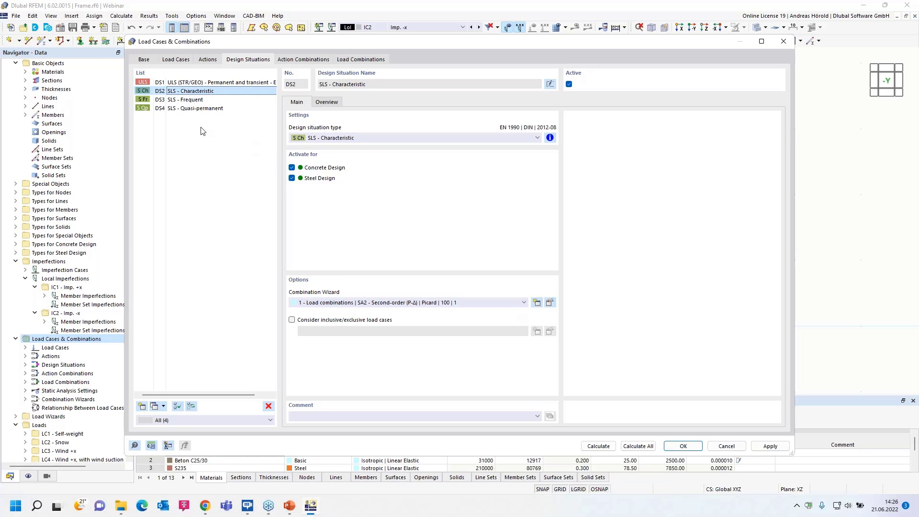
shift+click(202, 109)
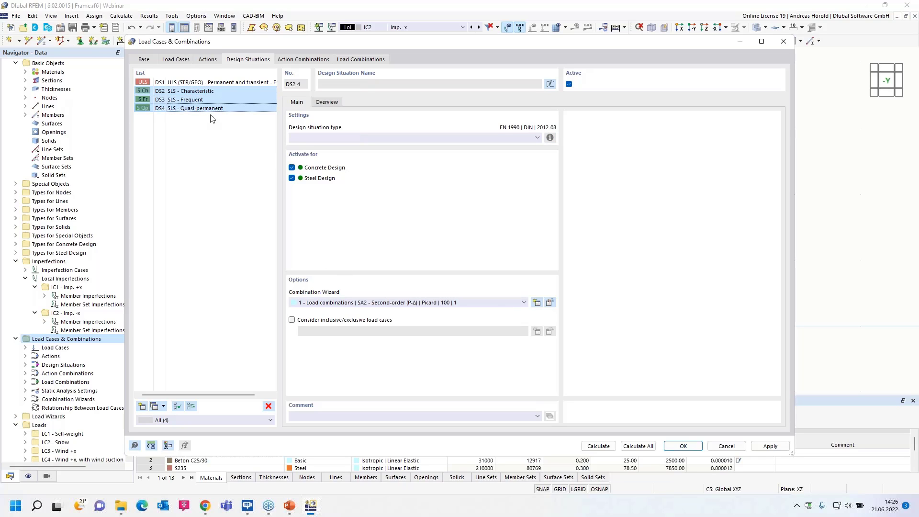
click(492, 301)
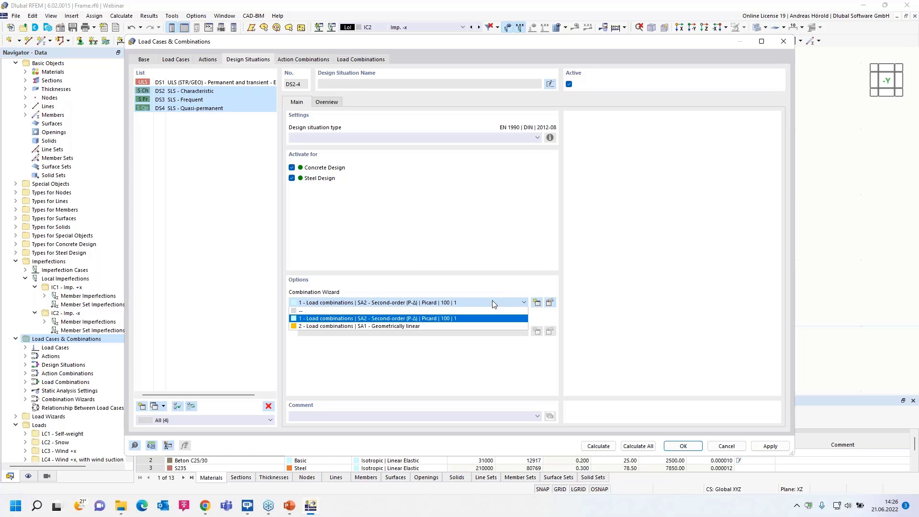
click(428, 326)
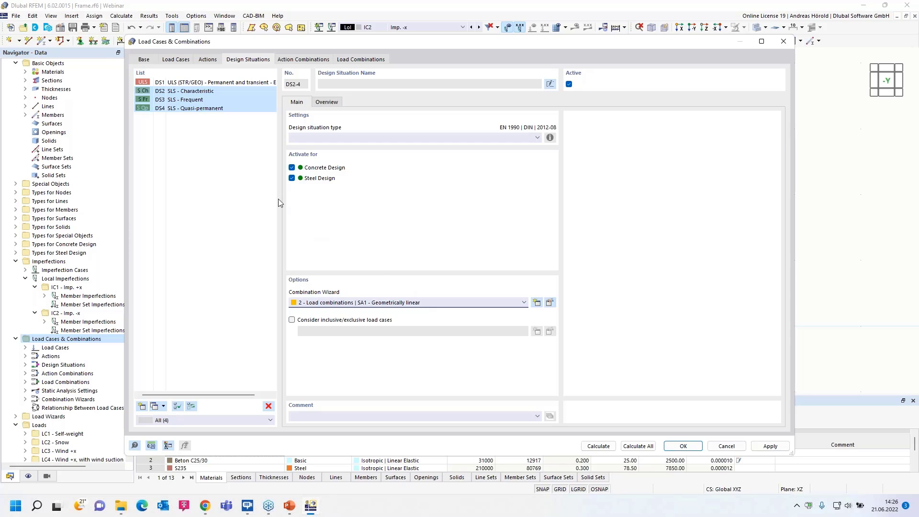
Check the design activation of DS1 and DS2, and deactivate Steel Design for DS3 SLS - Frequent.
click(201, 83)
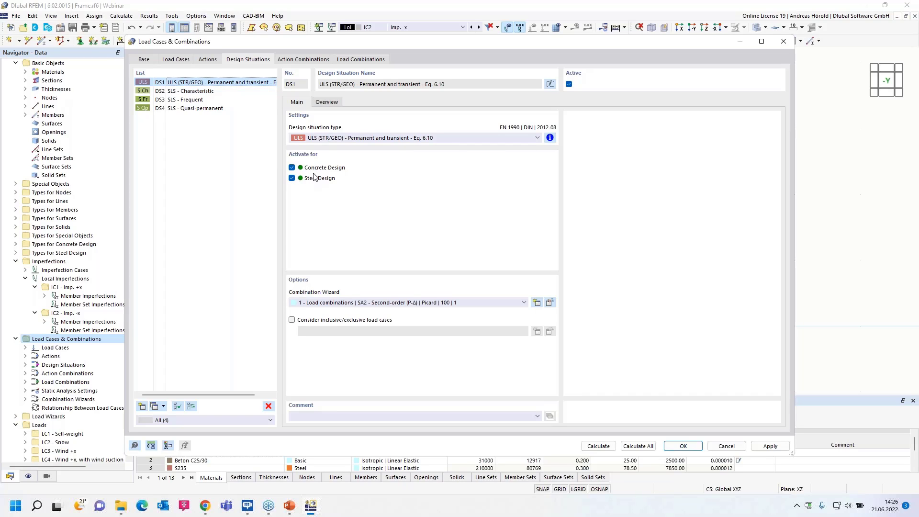
click(197, 92)
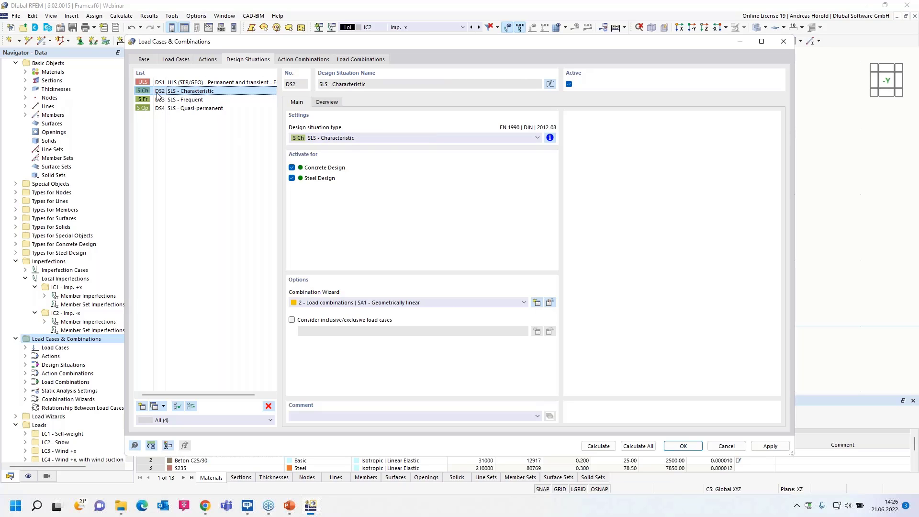
click(190, 102)
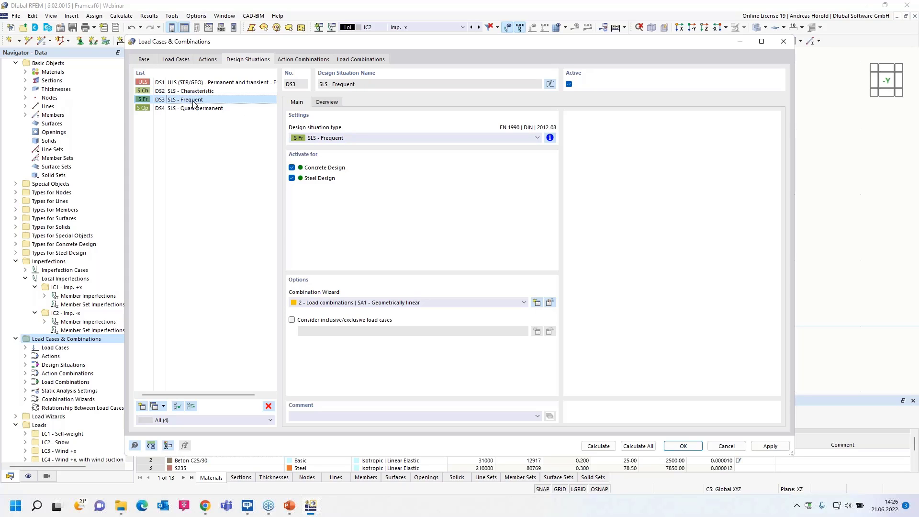
click(292, 179)
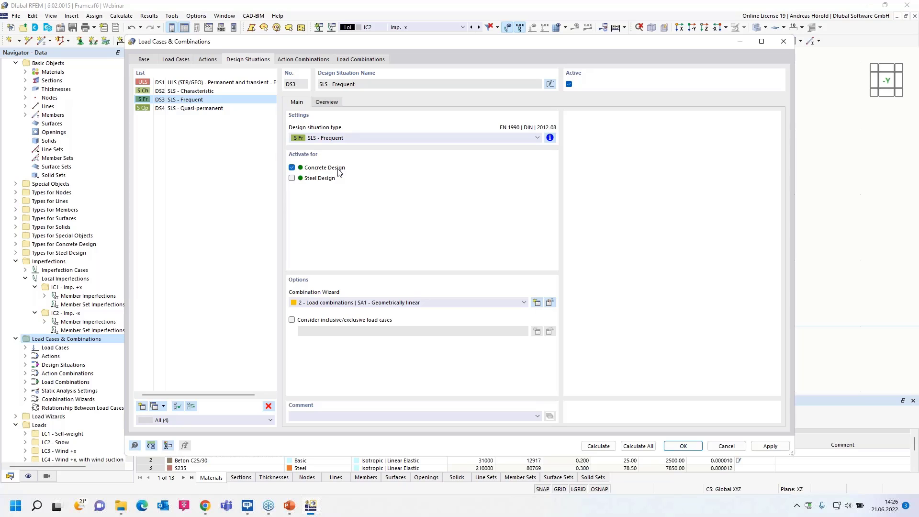
Deactivate Steel Design for design situation DS4 SLS - Quasi-permanent.
click(186, 108)
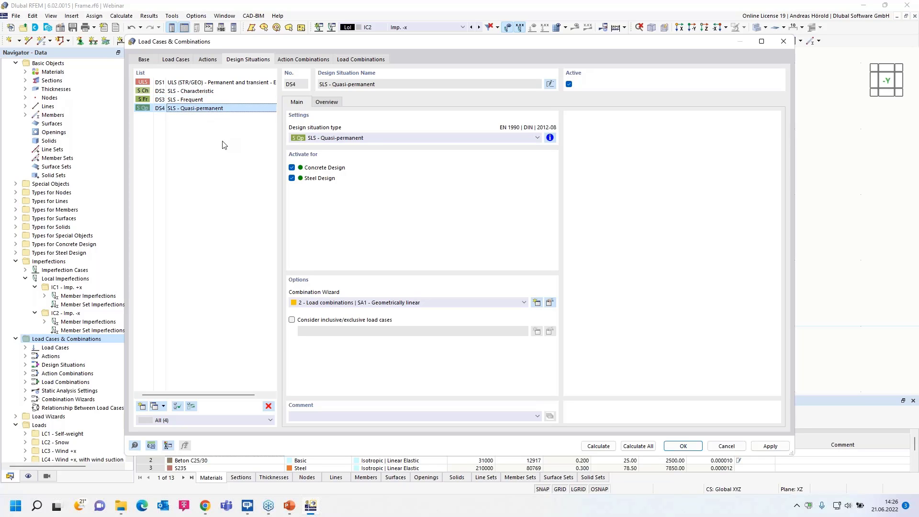
click(292, 178)
Examine the inclusive and exclusive load case relationship options for DS4, discarding the new relationship and switching the option back off.
click(292, 321)
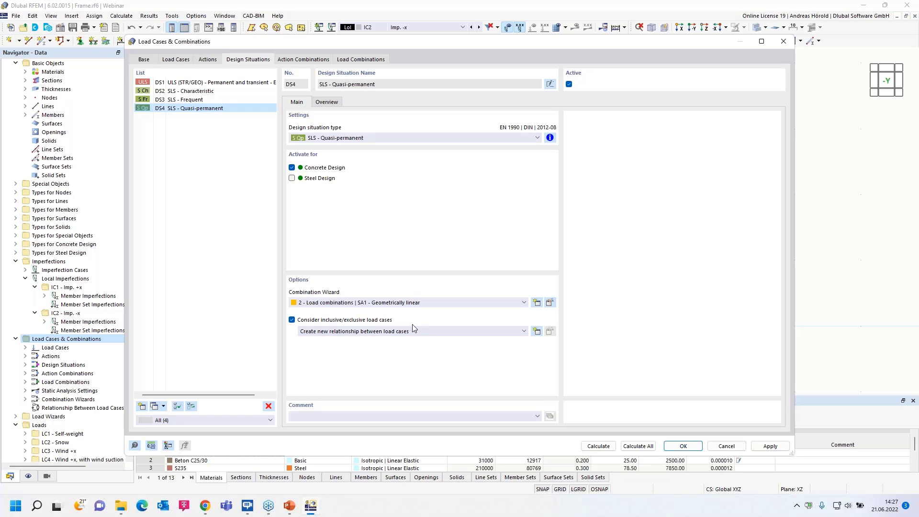
click(537, 332)
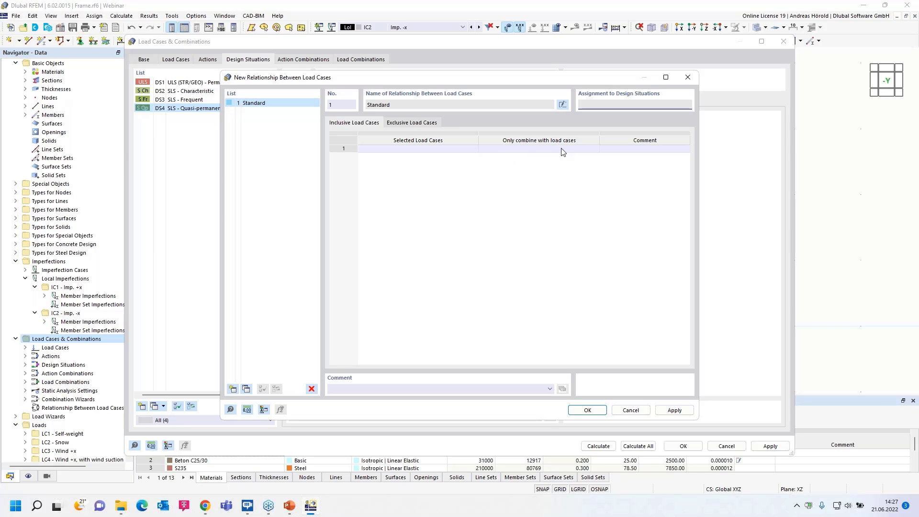
click(412, 122)
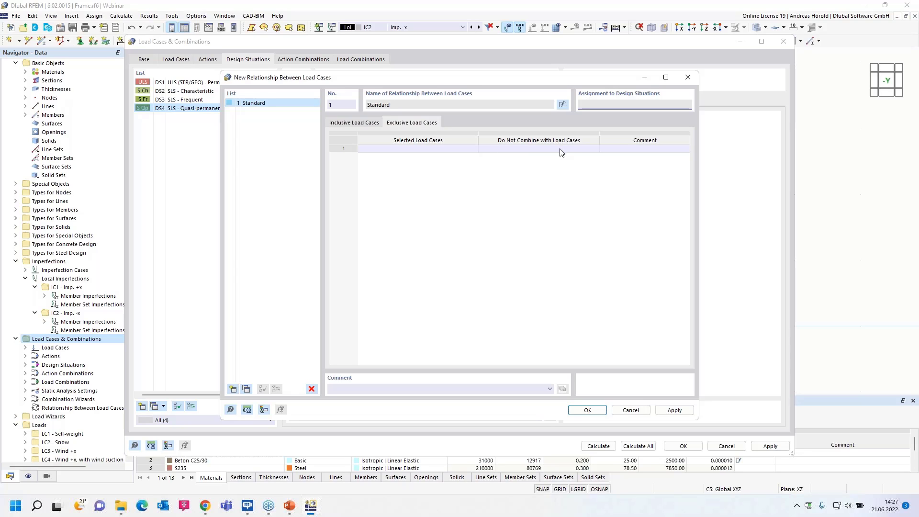
click(628, 410)
click(292, 320)
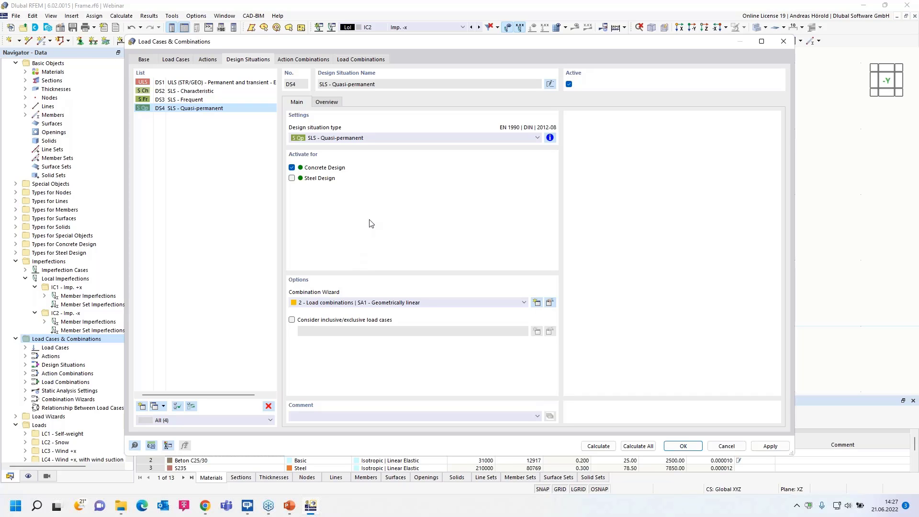
Review the generated action combinations, checking AC3, the frequent AC13 and AC15, and the quasi-permanent AC17 to AC19.
click(292, 59)
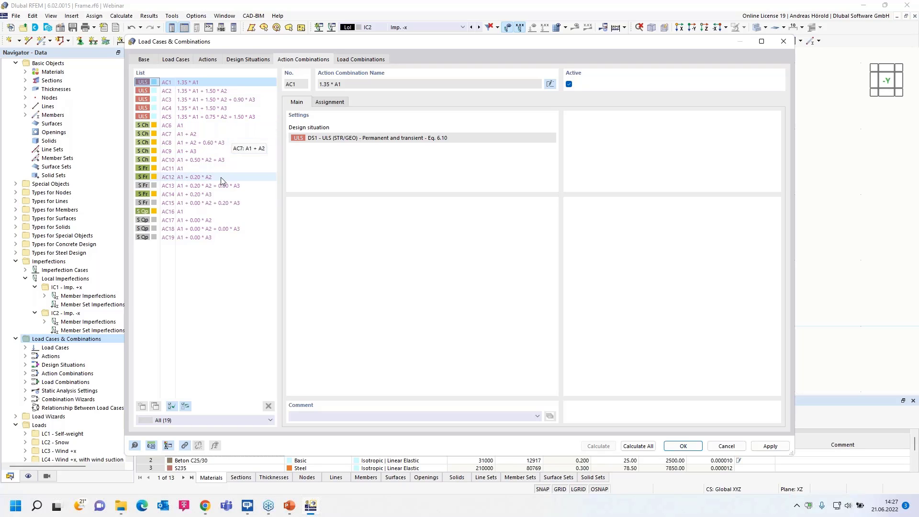
click(182, 100)
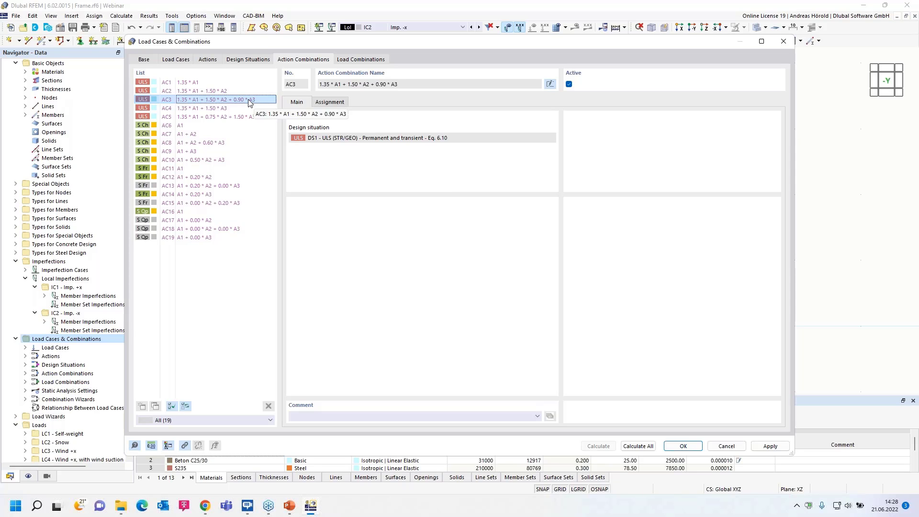
click(201, 185)
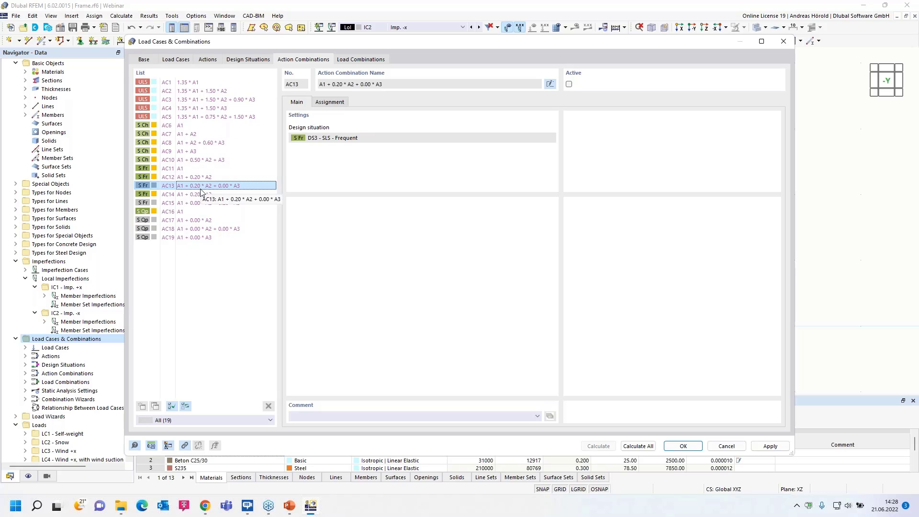
click(195, 204)
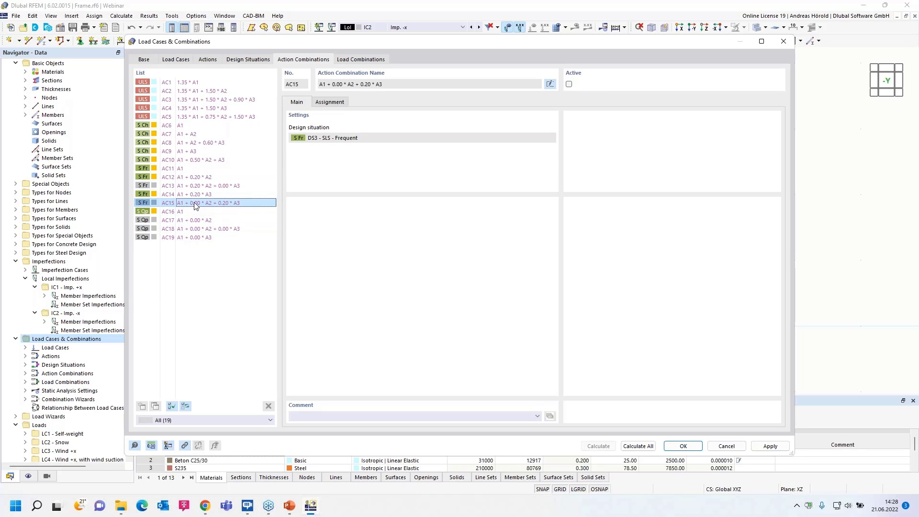
click(200, 222)
click(201, 231)
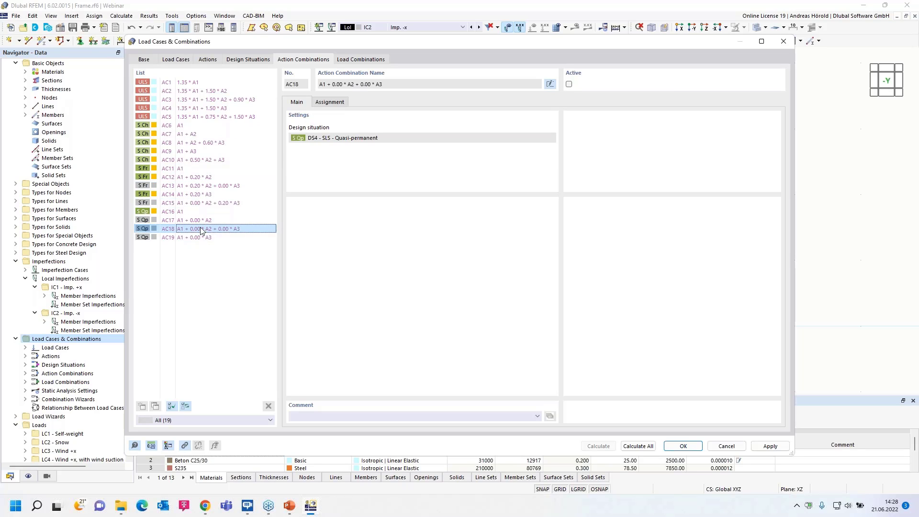
click(200, 238)
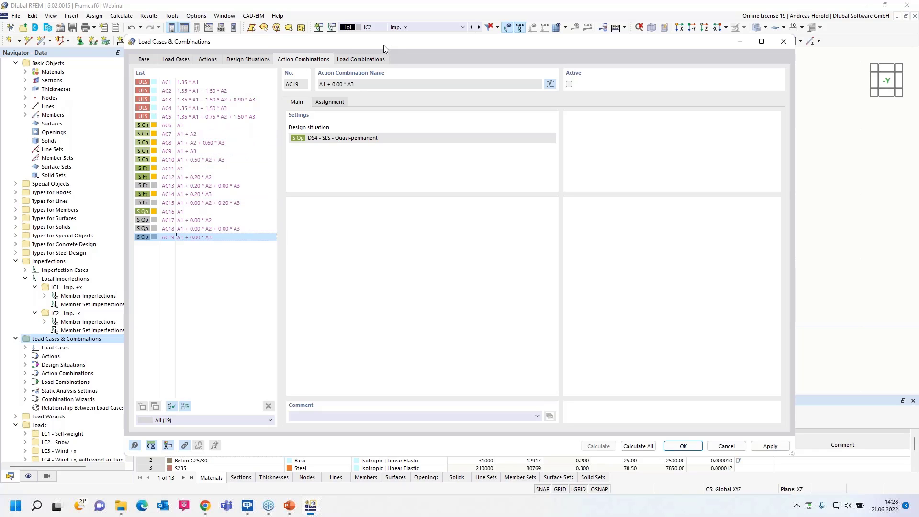
Review the generated load combinations, including CO16, and the overview of combinations assigned to design situations DS1 to DS4.
click(352, 60)
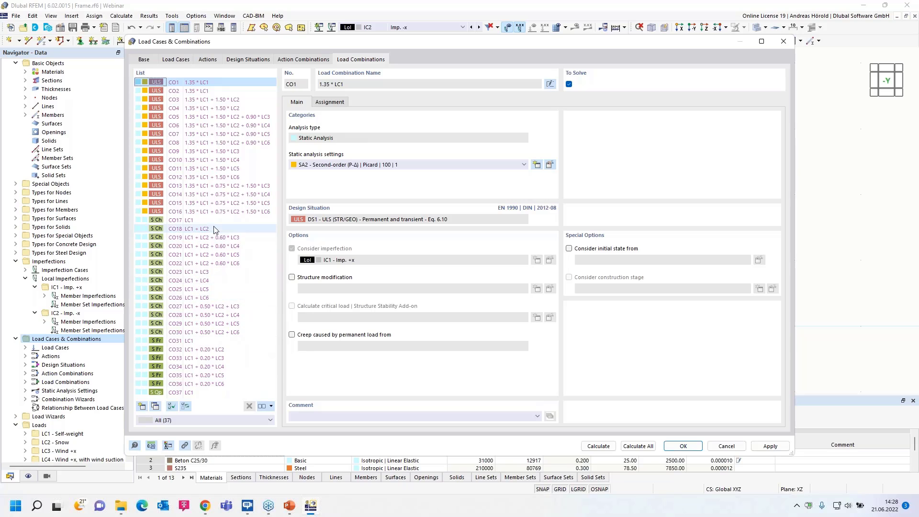
click(190, 213)
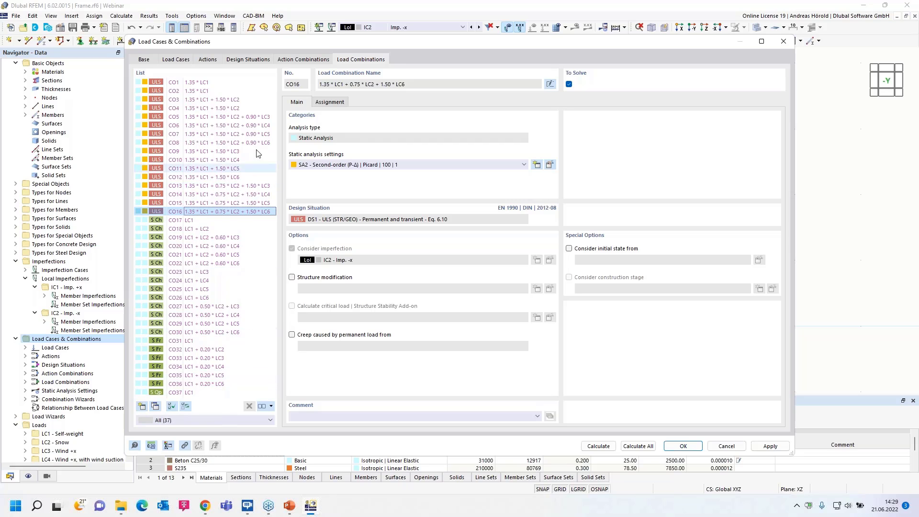
click(247, 59)
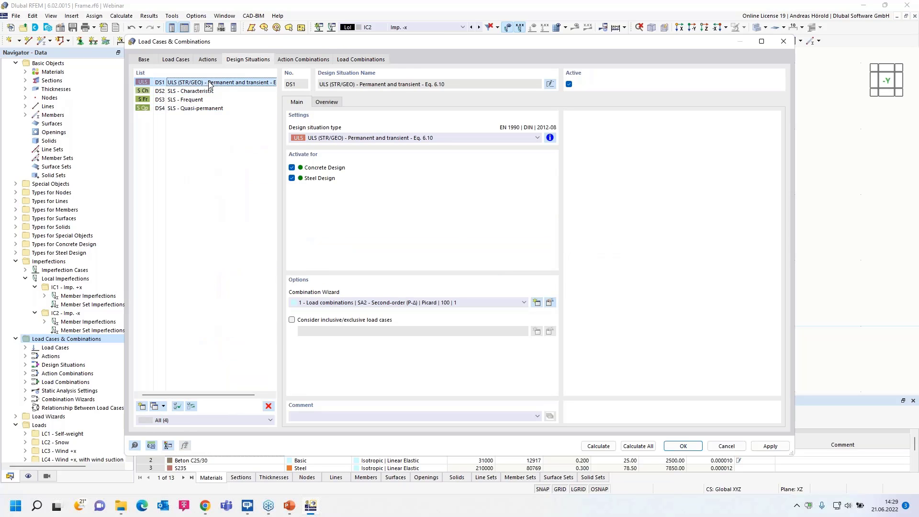
click(328, 103)
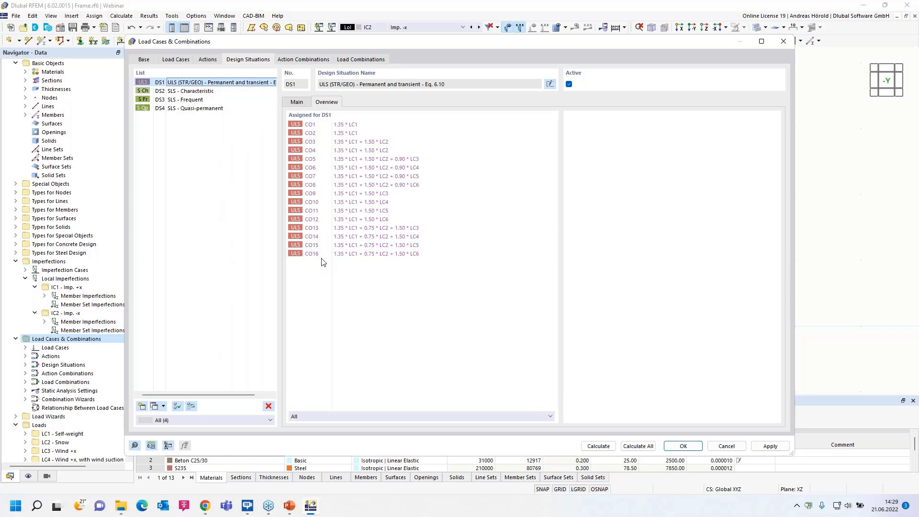
click(204, 94)
click(201, 100)
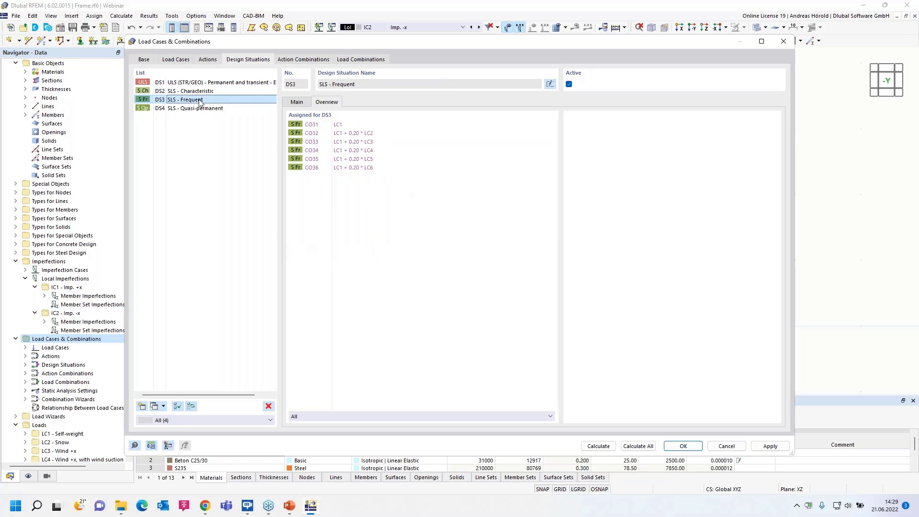
click(201, 109)
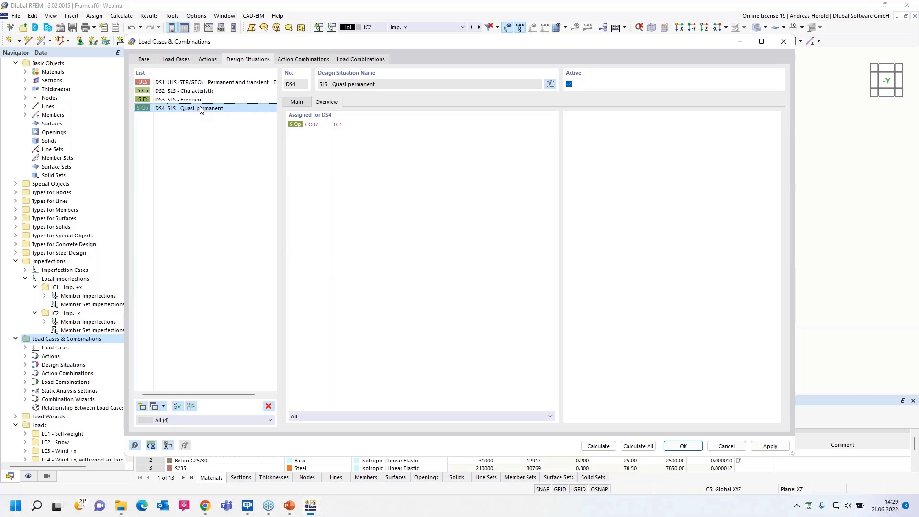
click(211, 83)
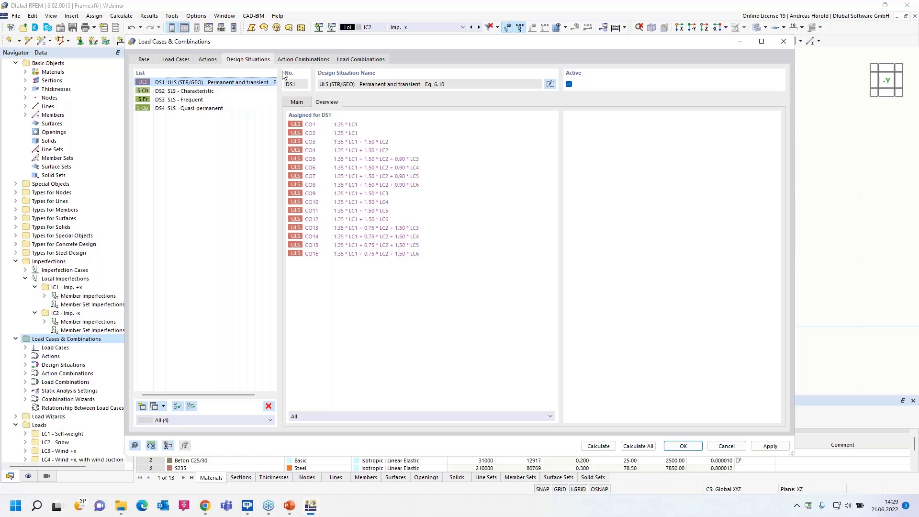
Enable reducing the number of generated combinations in combination wizard 1 of DS1 and regenerate the load combinations.
click(297, 104)
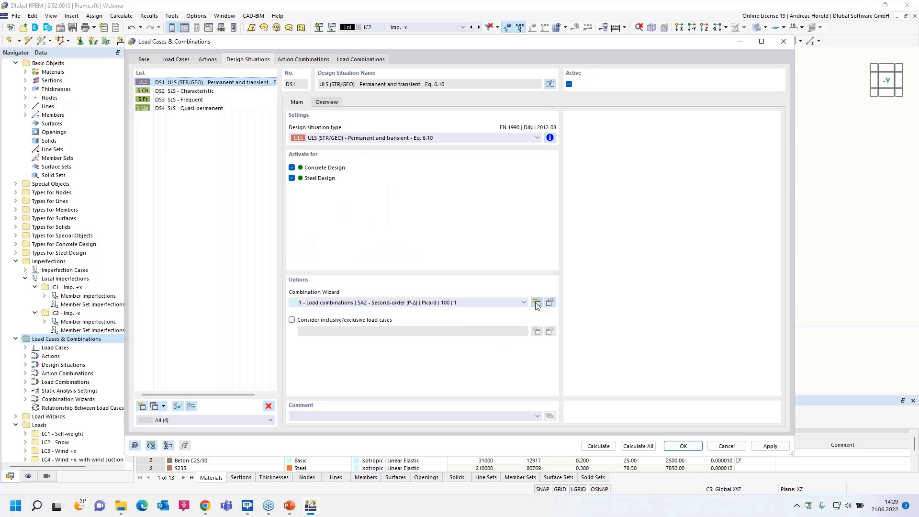
click(551, 303)
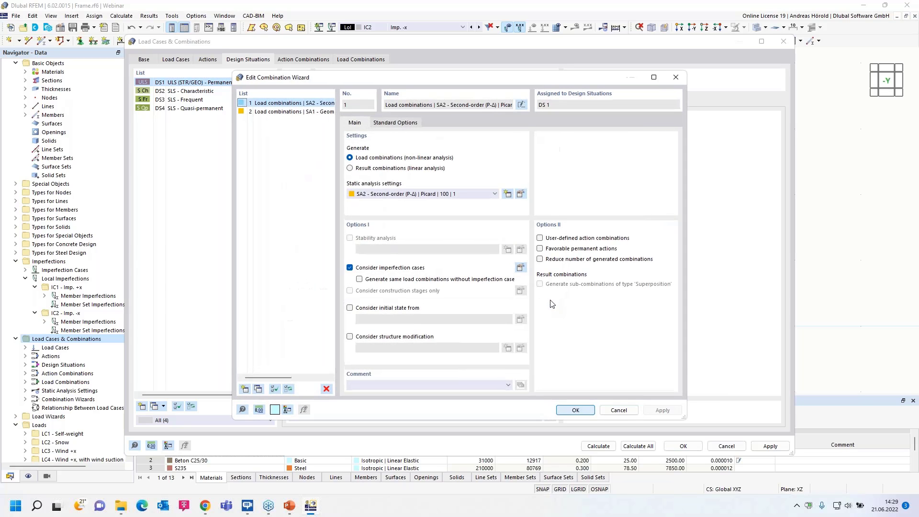
click(540, 259)
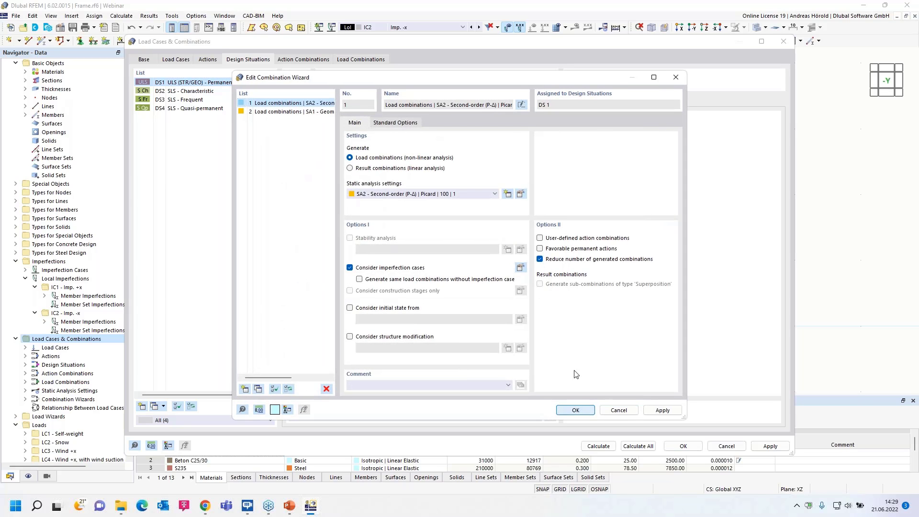
click(574, 410)
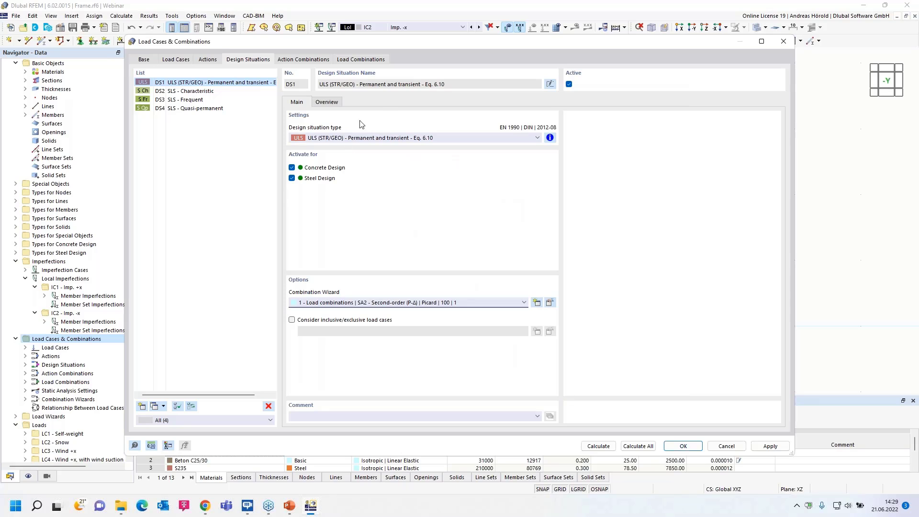
click(357, 60)
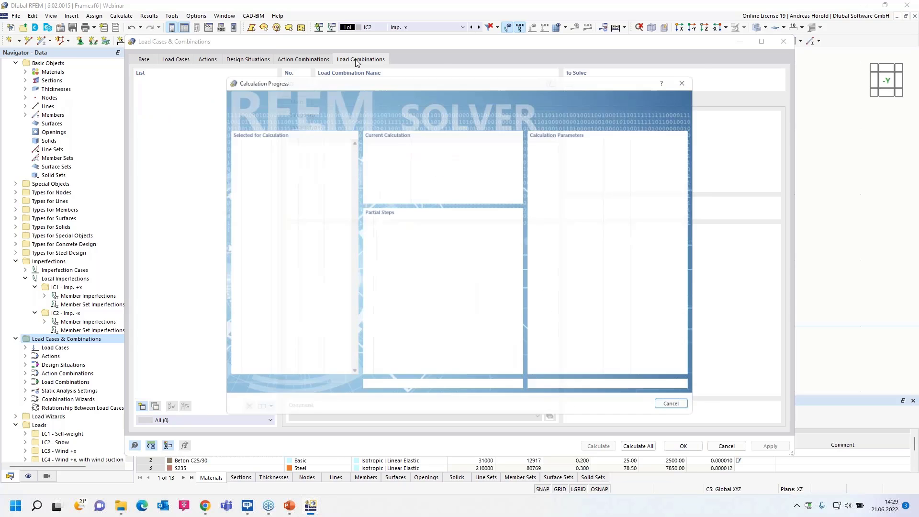
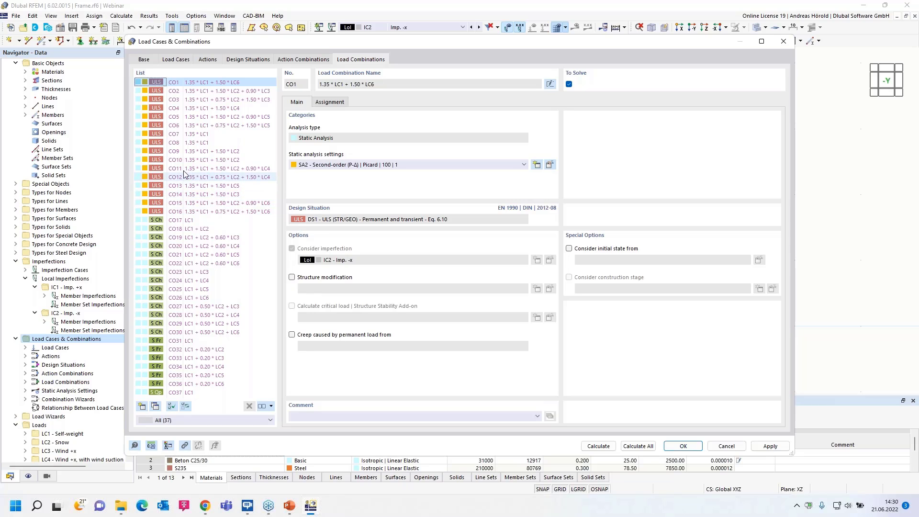
Calculate load combination CO9 (1.35 * LC1 + 1.50 * LC2) and display the members' internal moments My.
click(189, 152)
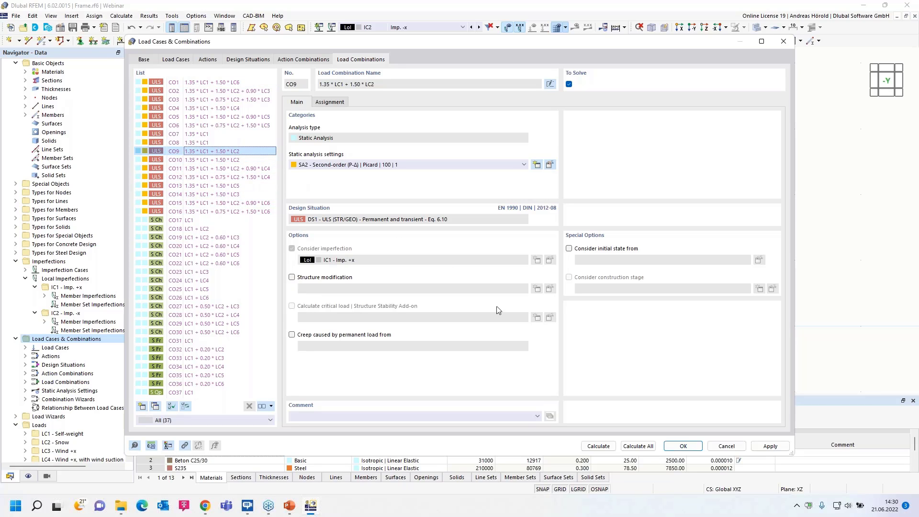
click(594, 447)
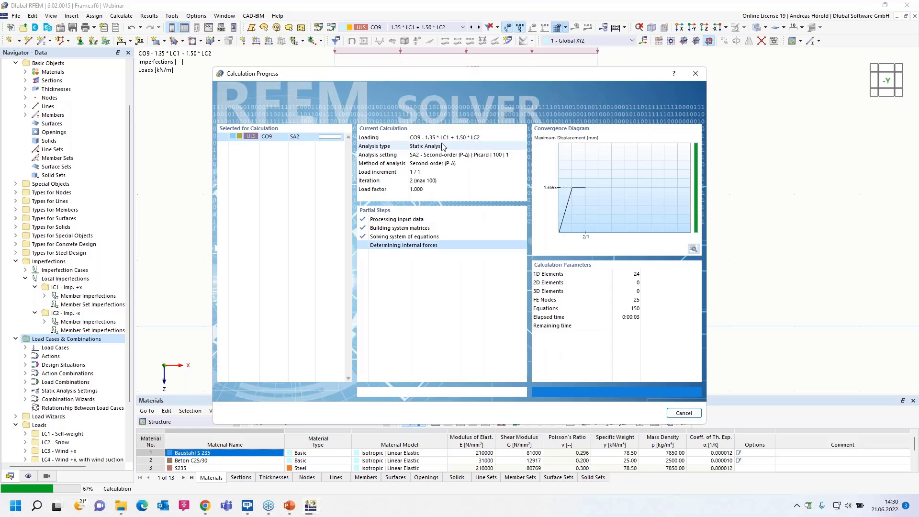
middle_drag(463, 195, 440, 244)
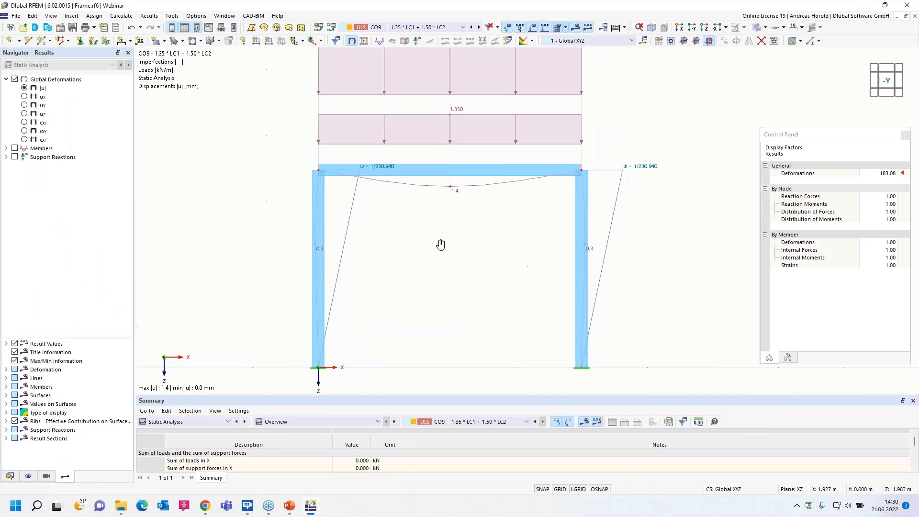
scroll(455, 230, down, 1)
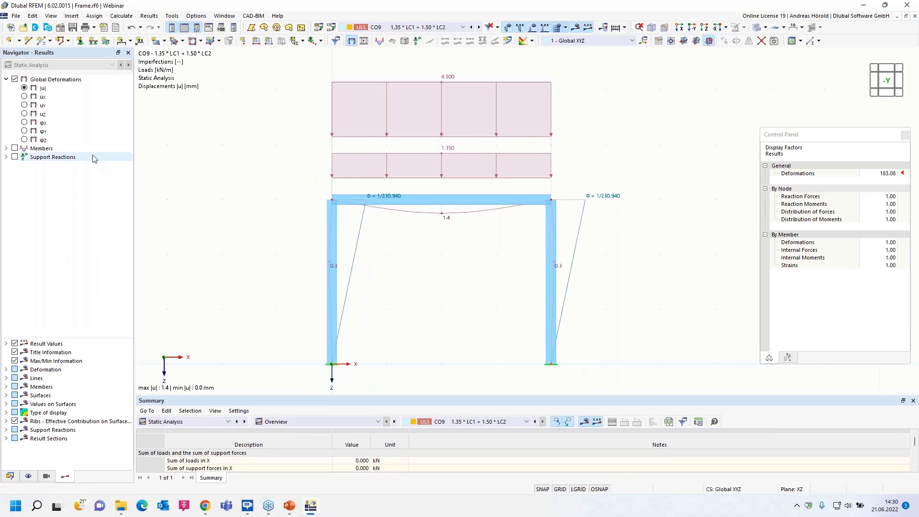
click(5, 149)
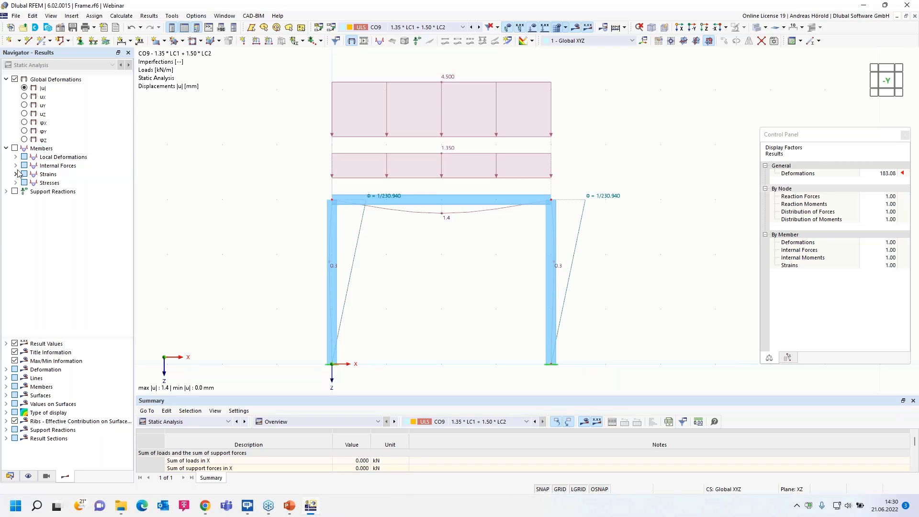
click(16, 166)
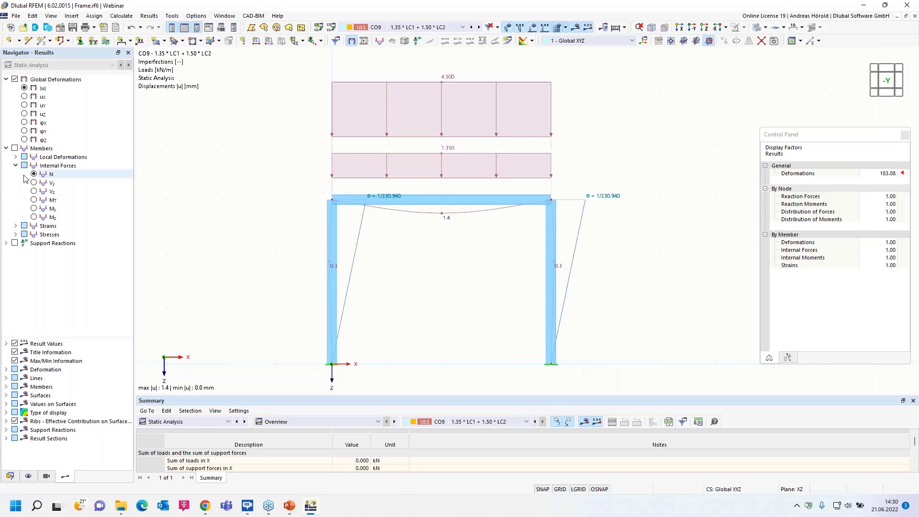
click(33, 209)
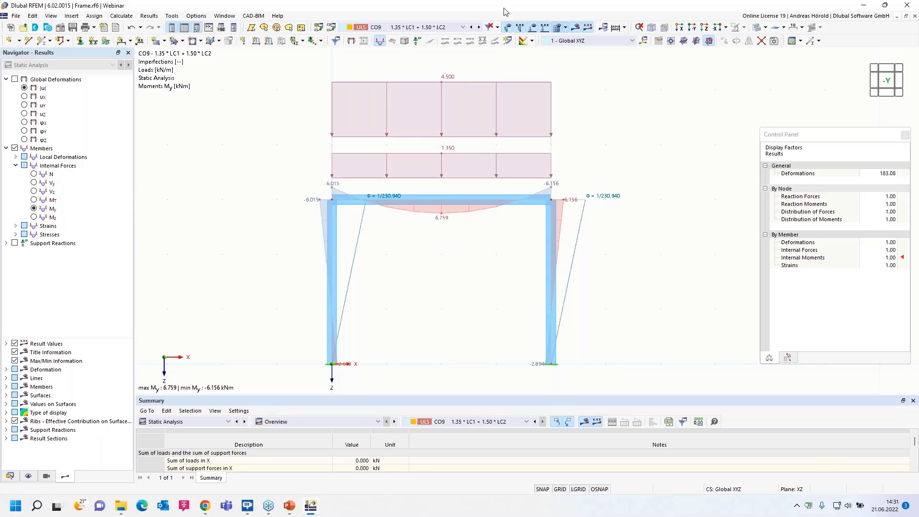
Hide the loads and imperfections so only the frame with its My moment diagram is shown.
click(508, 26)
click(533, 27)
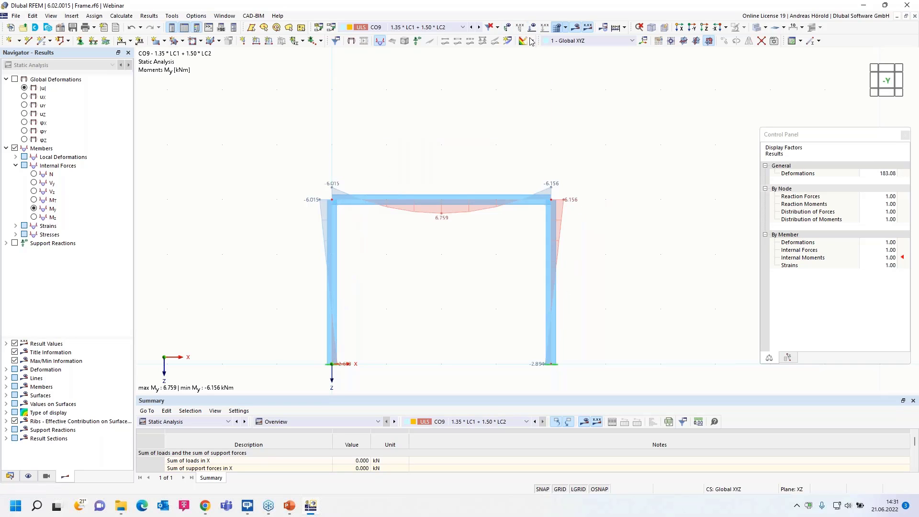
scroll(435, 251, up, 2)
middle_drag(435, 251, 447, 212)
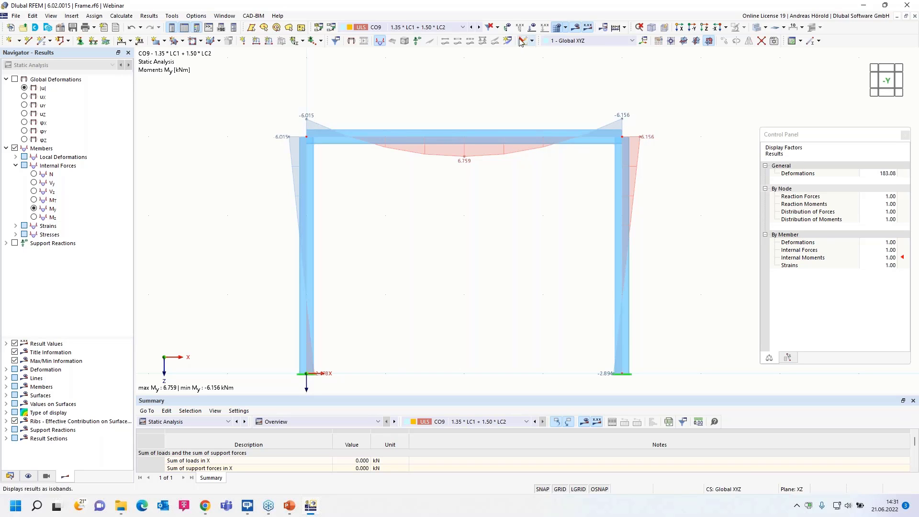
click(507, 28)
click(507, 28)
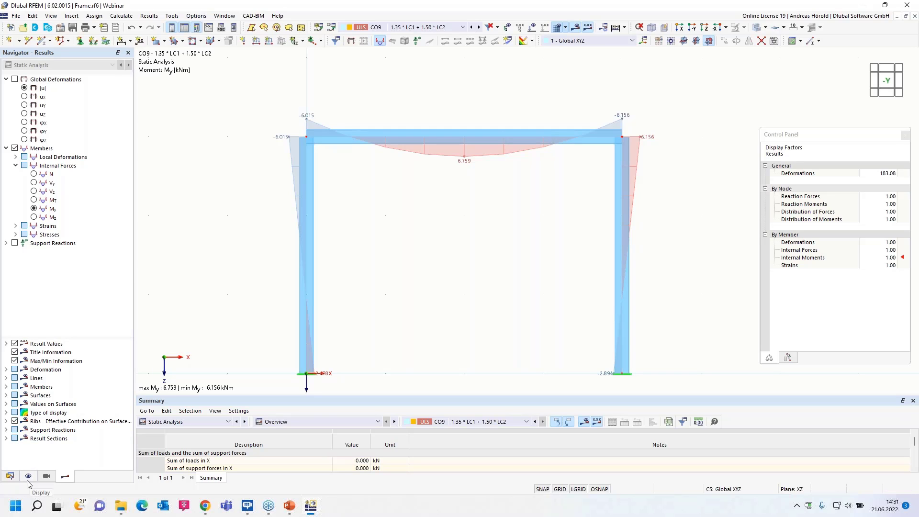
Enable structure modification for load combination CO9 (1.35 * LC1 + 1.50 * LC2) and start a new structure modification.
click(10, 475)
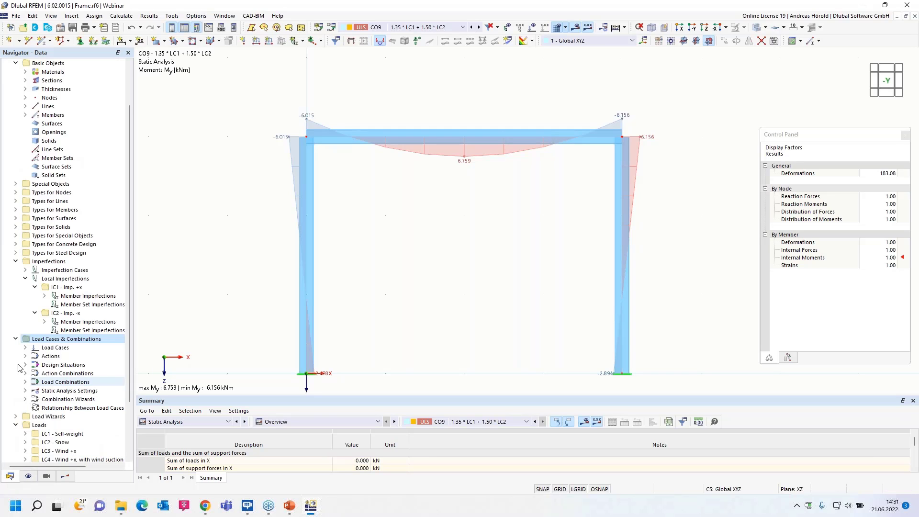
right_click(61, 341)
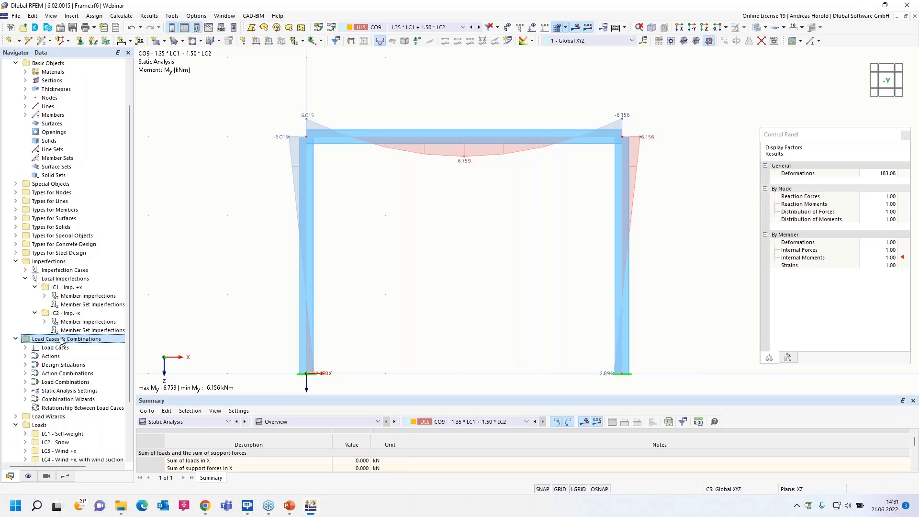
click(100, 347)
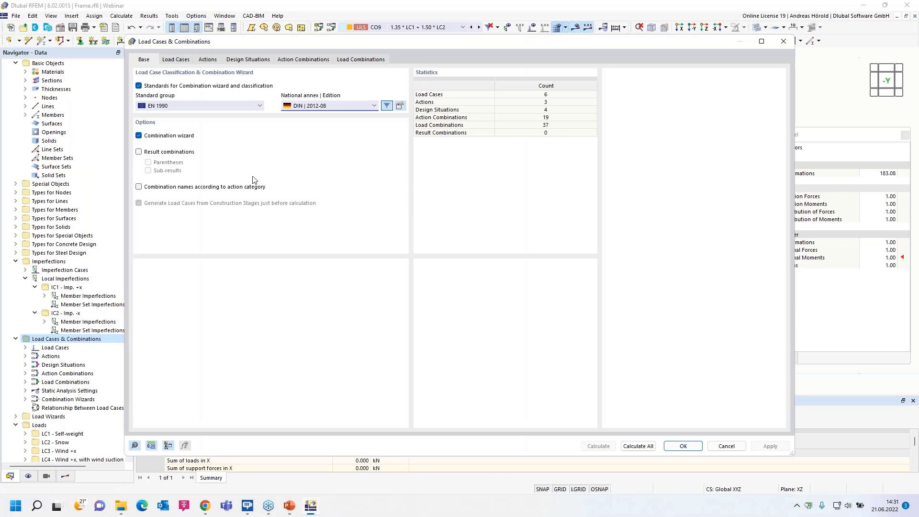
click(358, 61)
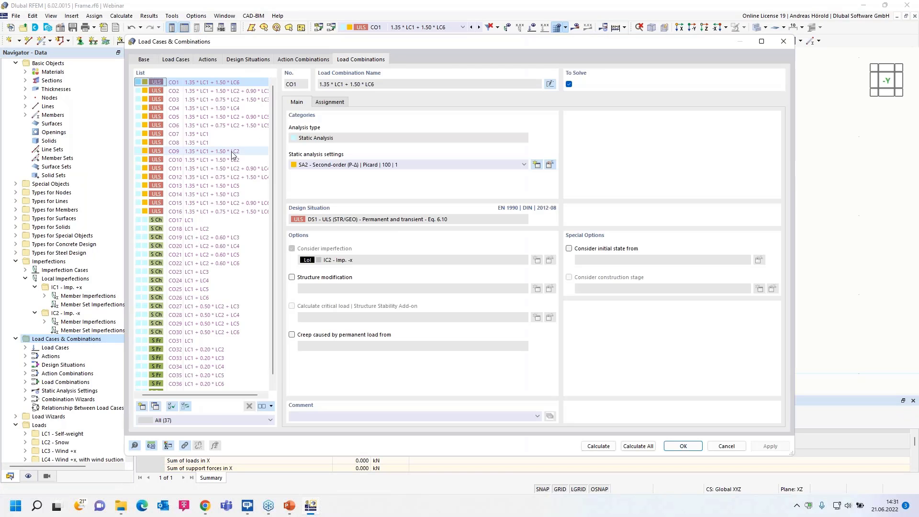
click(209, 152)
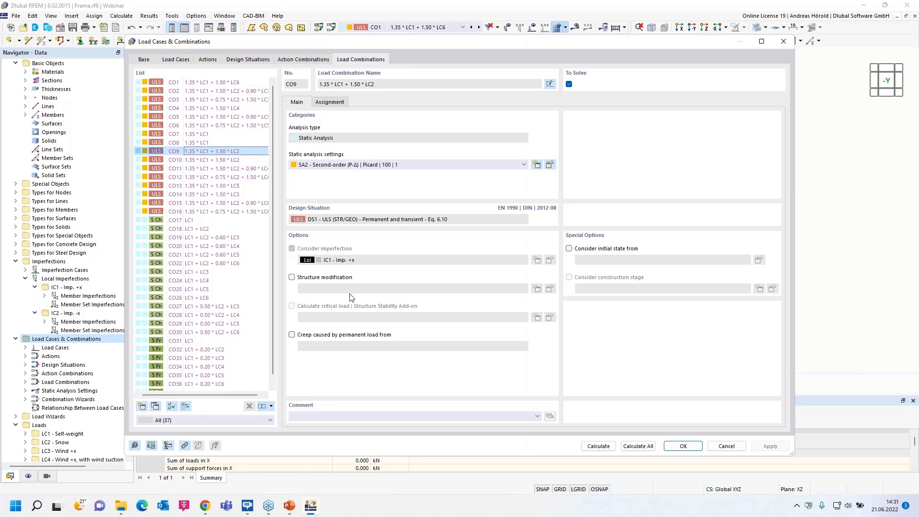
click(292, 278)
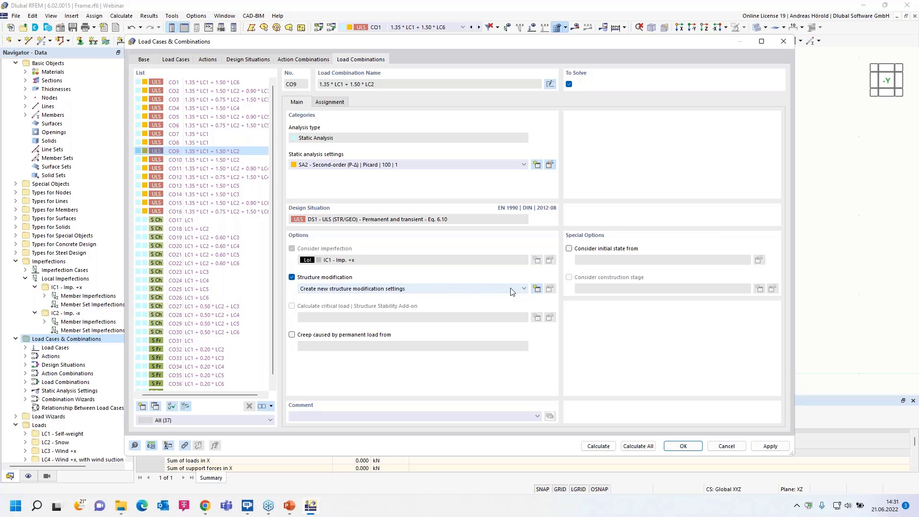
click(537, 289)
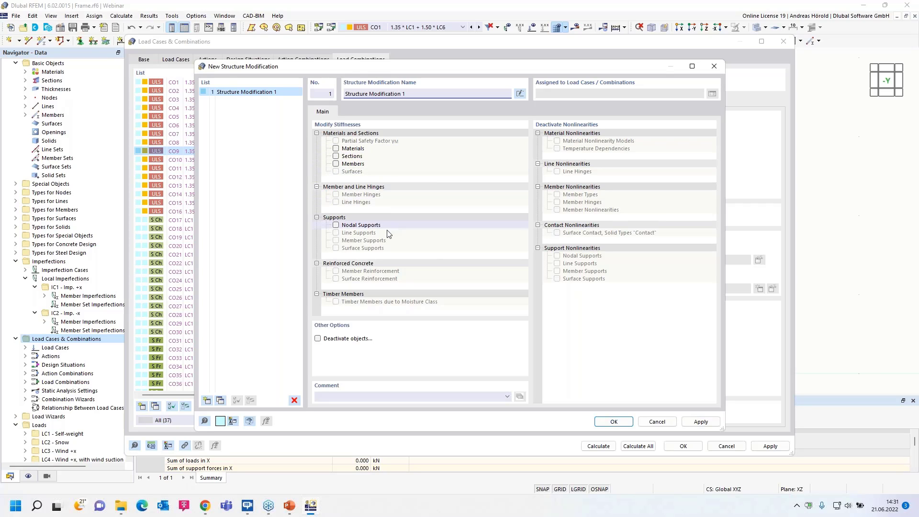
click(319, 339)
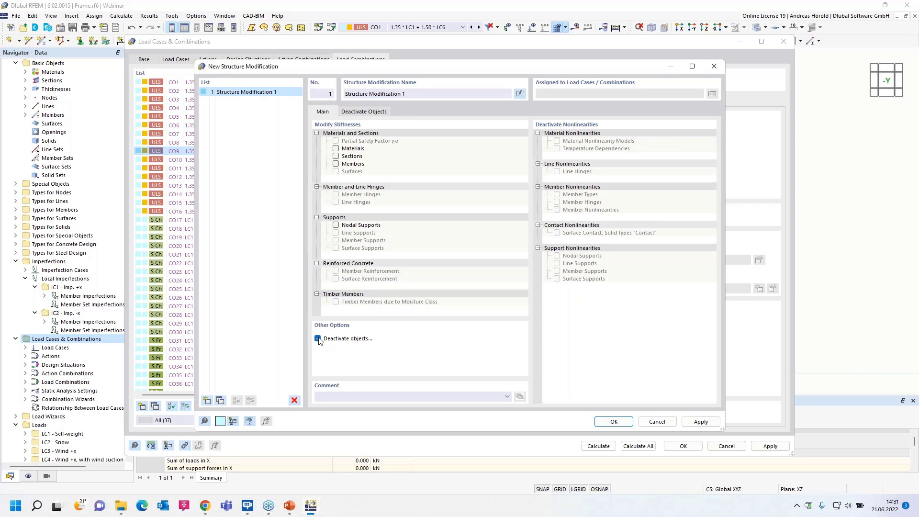
click(362, 112)
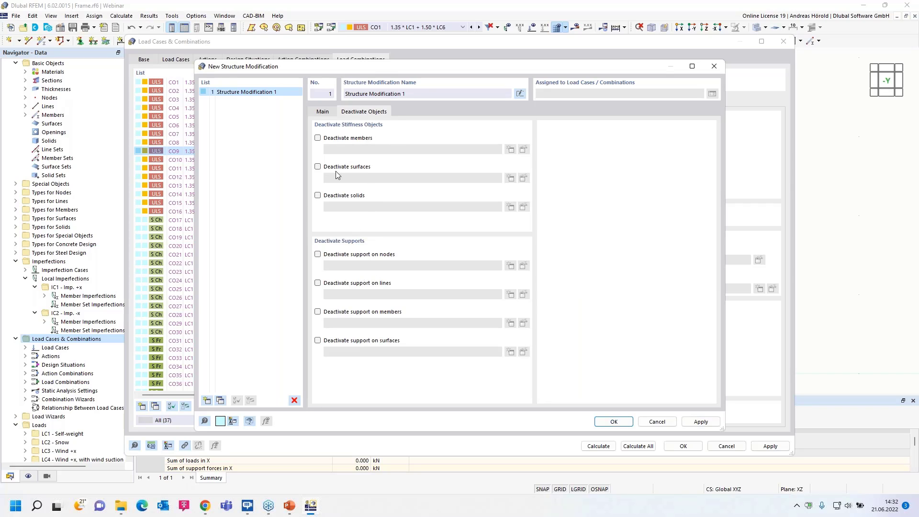
click(321, 113)
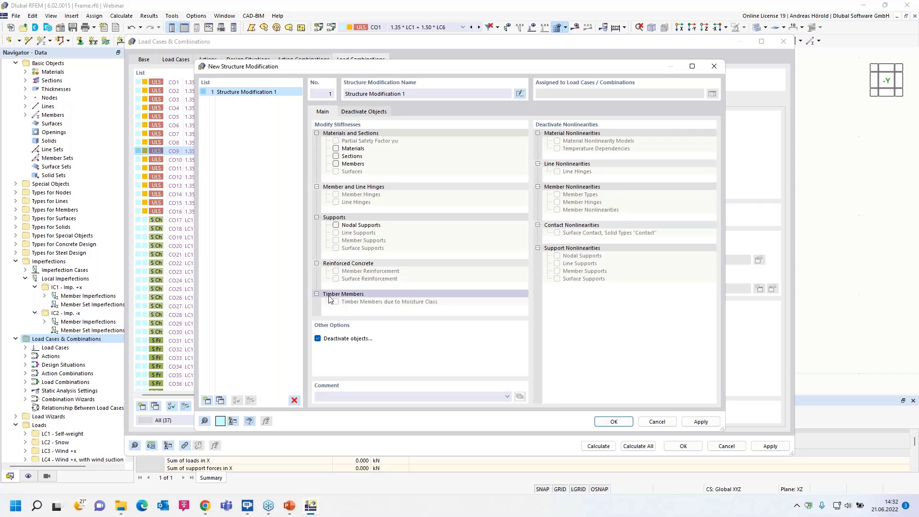
click(318, 338)
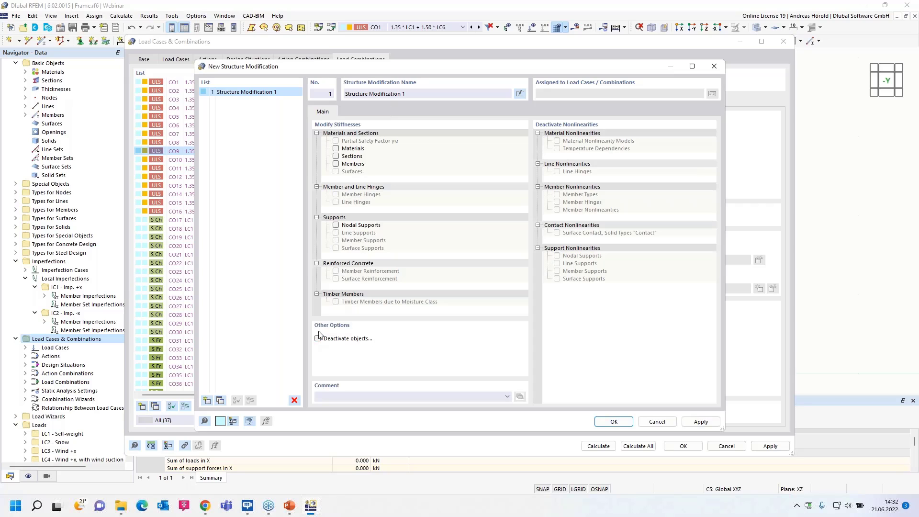
Enable member stiffness modification in Structure Modification 1 and create a multiplier factor of total stiffnesses with k set to 0.10.
click(336, 164)
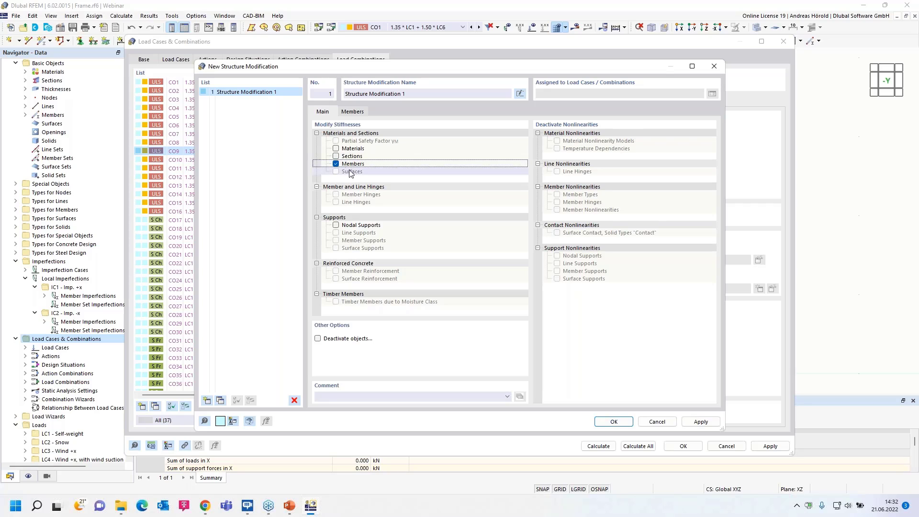
click(353, 111)
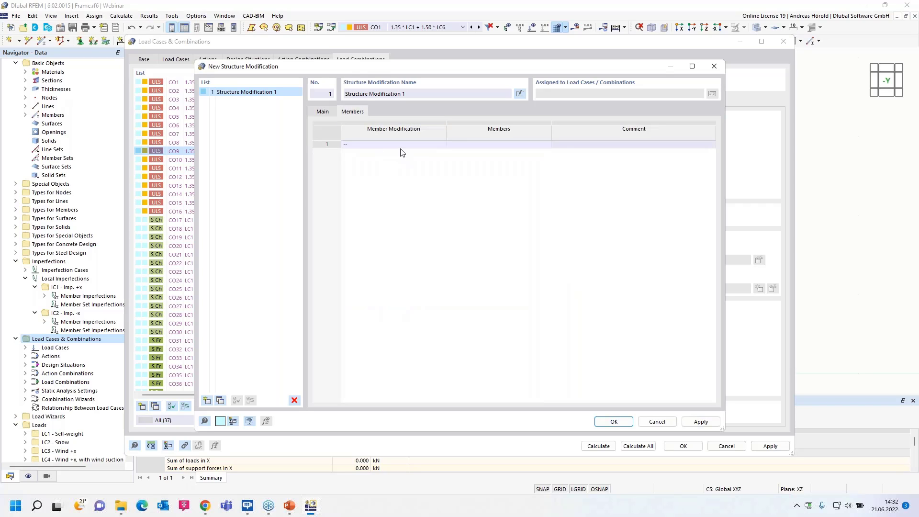
click(414, 144)
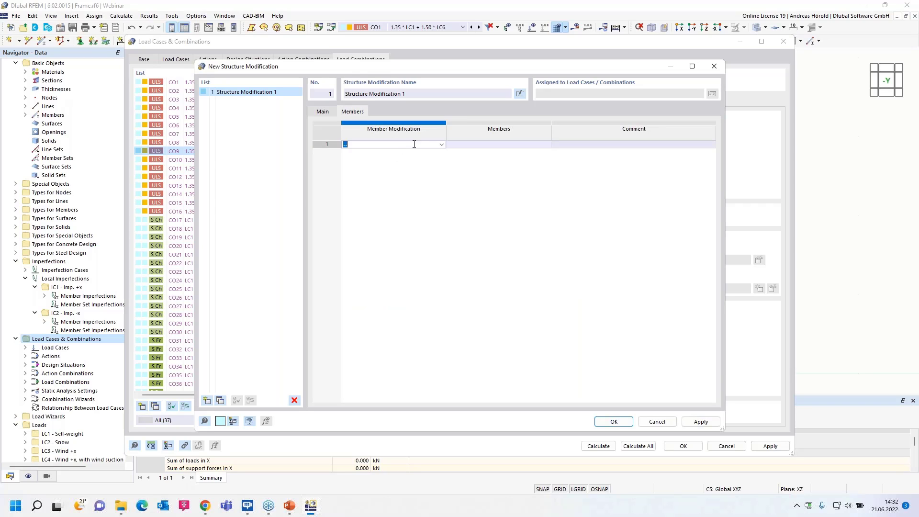
click(442, 146)
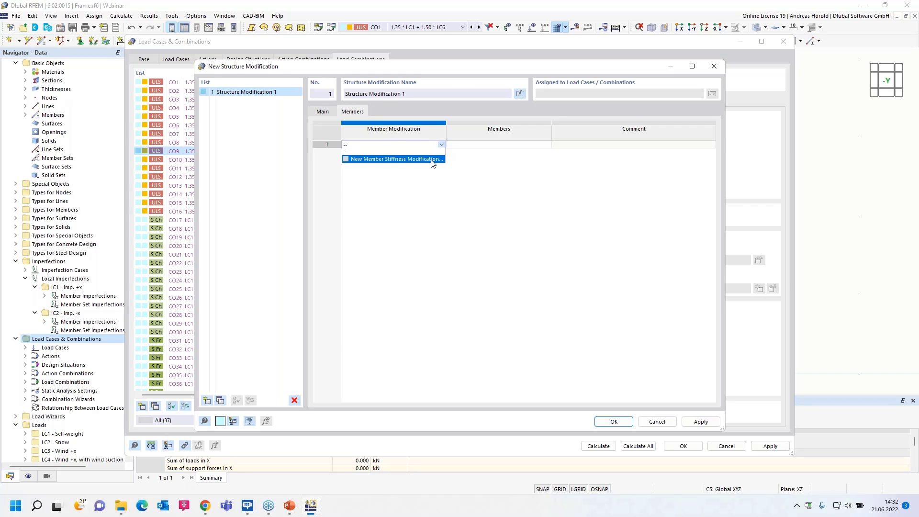
click(431, 159)
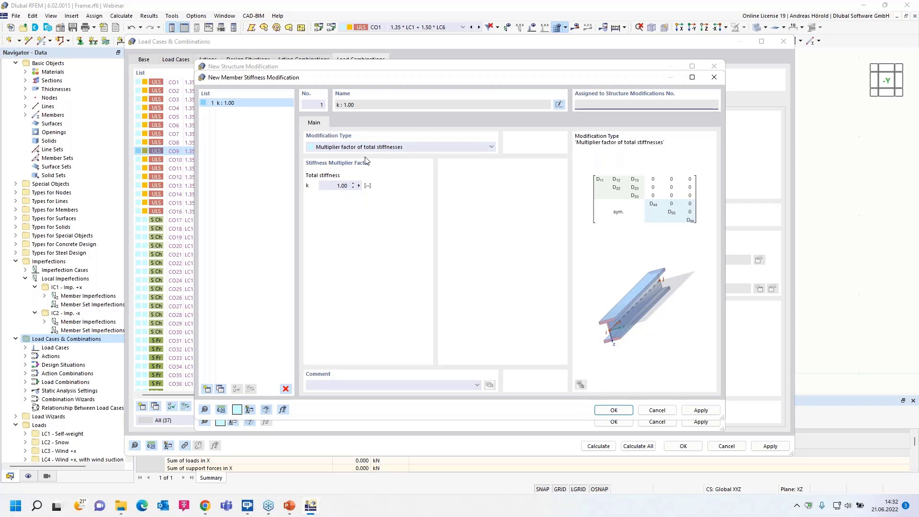
click(403, 148)
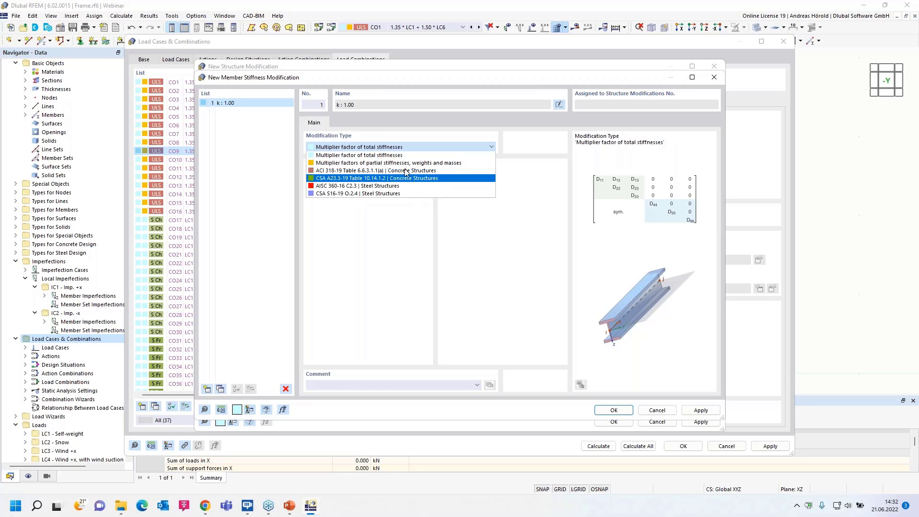
click(385, 155)
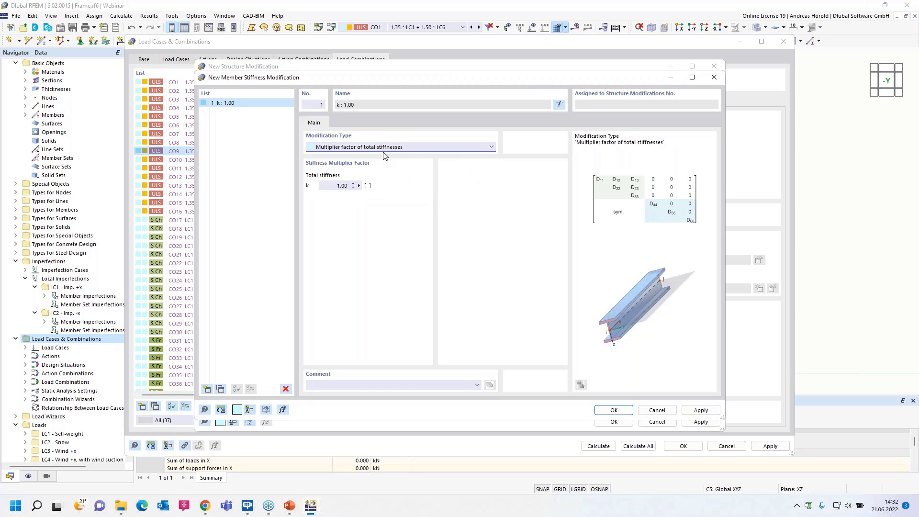
click(341, 186)
key(BackSpace)
click(614, 410)
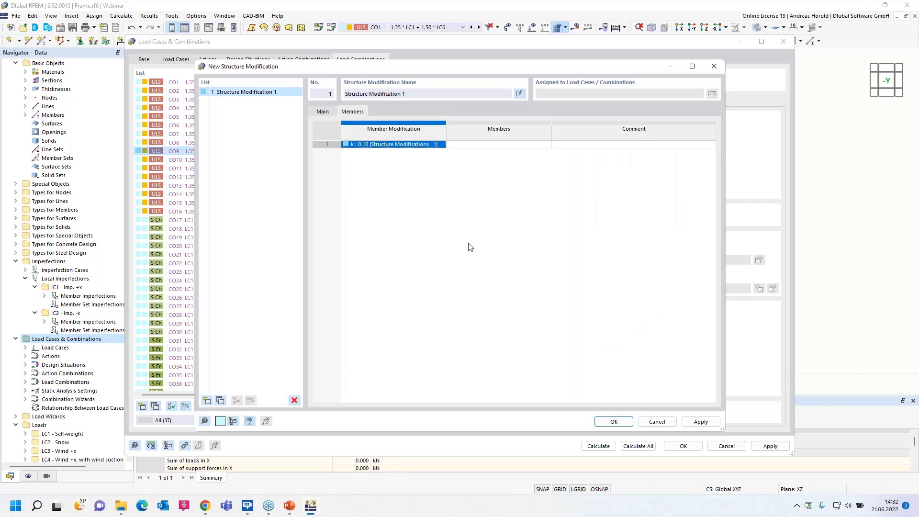
Assign the k 0.10 stiffness modification to the frame's right column and accept Structure Modification 1 for CO9.
click(494, 146)
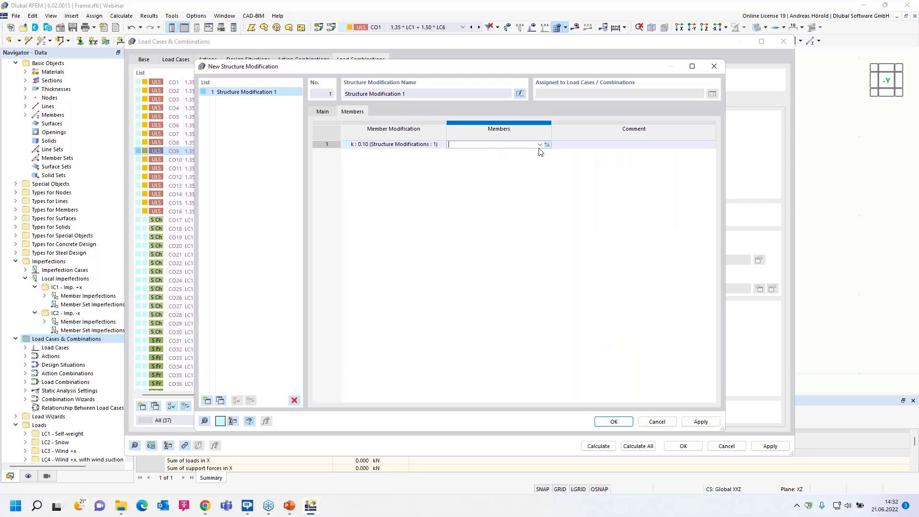
click(544, 145)
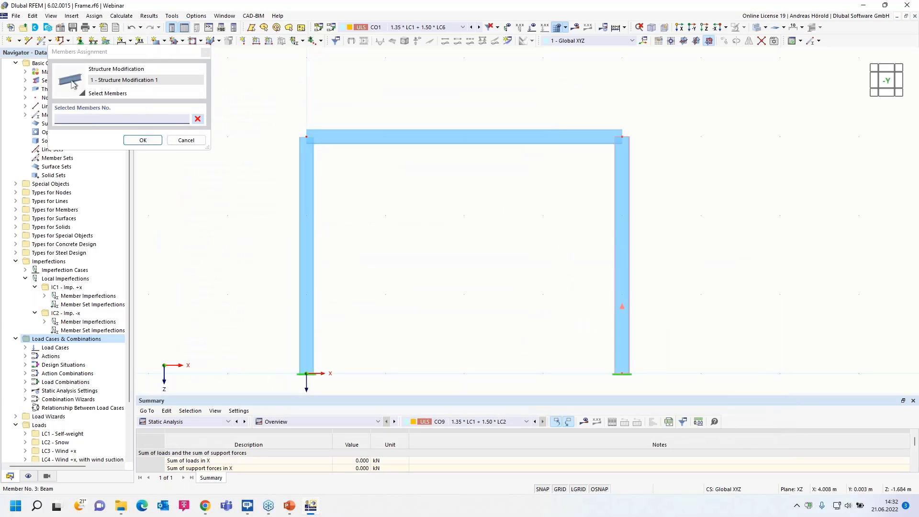
click(143, 140)
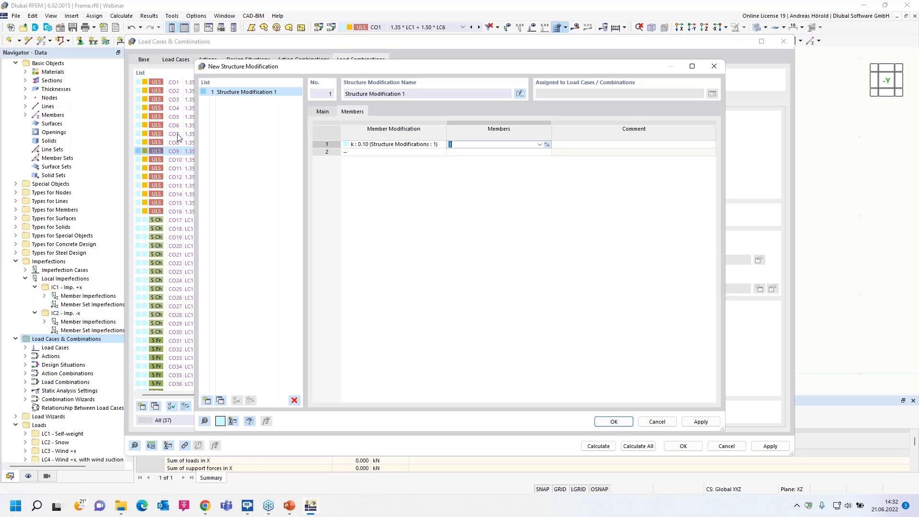
click(615, 422)
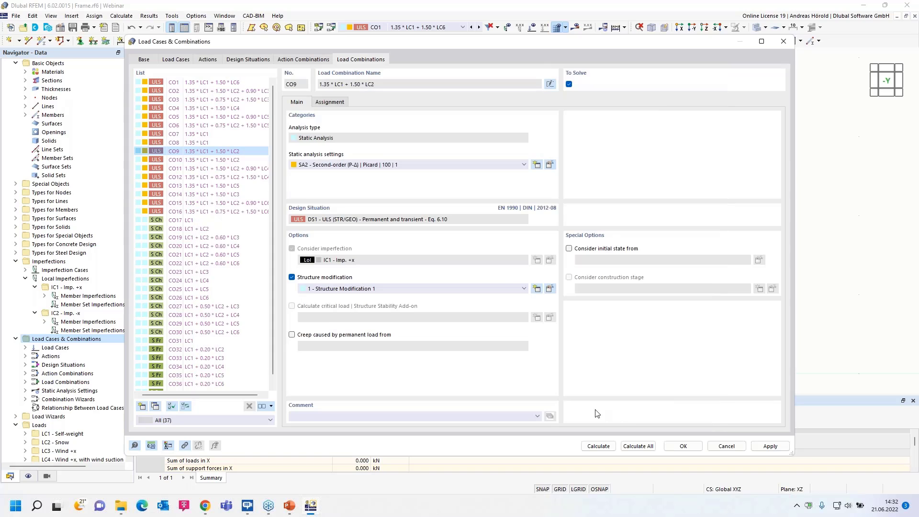
Calculate CO9 with the structure modification and inspect the My moment diagram on the whole frame.
click(596, 447)
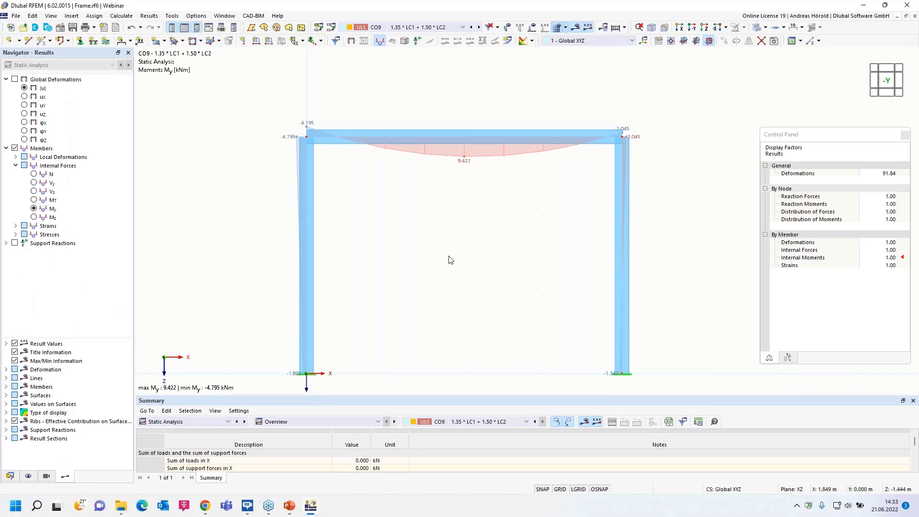
scroll(493, 191, up, 2)
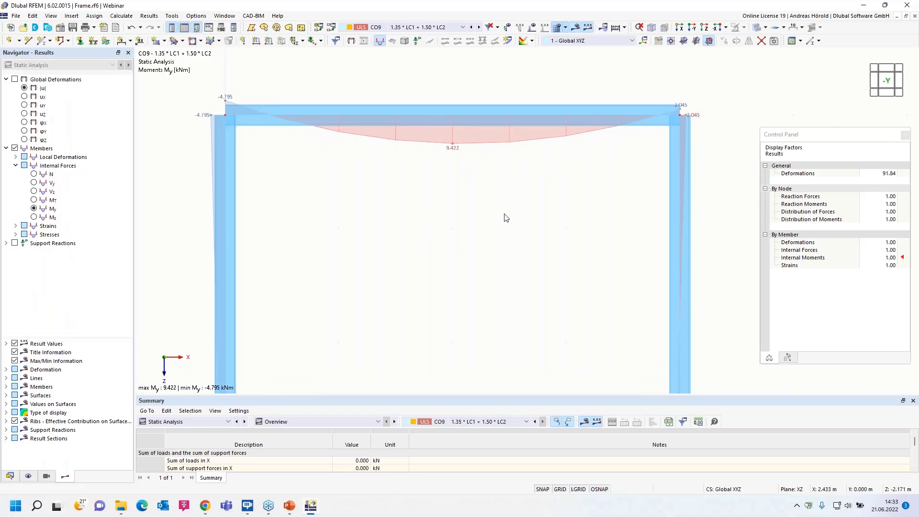
middle_drag(496, 221, 485, 230)
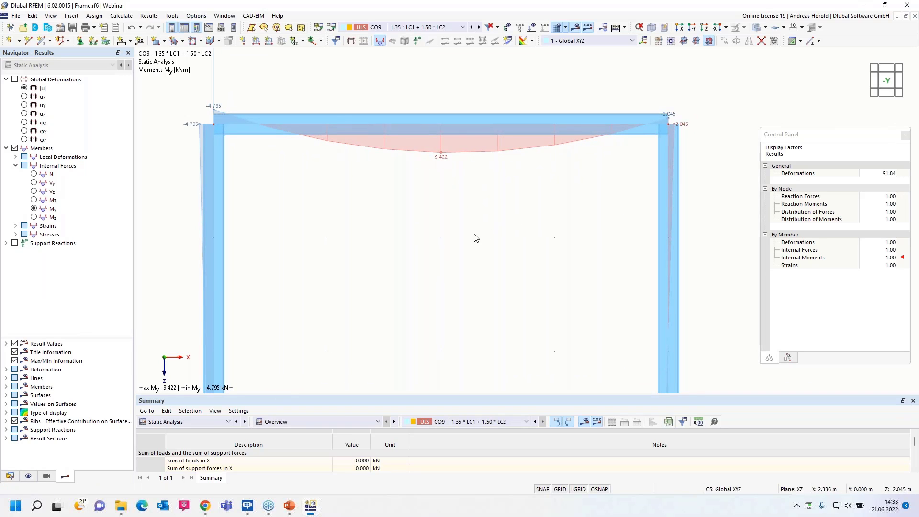
scroll(421, 220, down, 2)
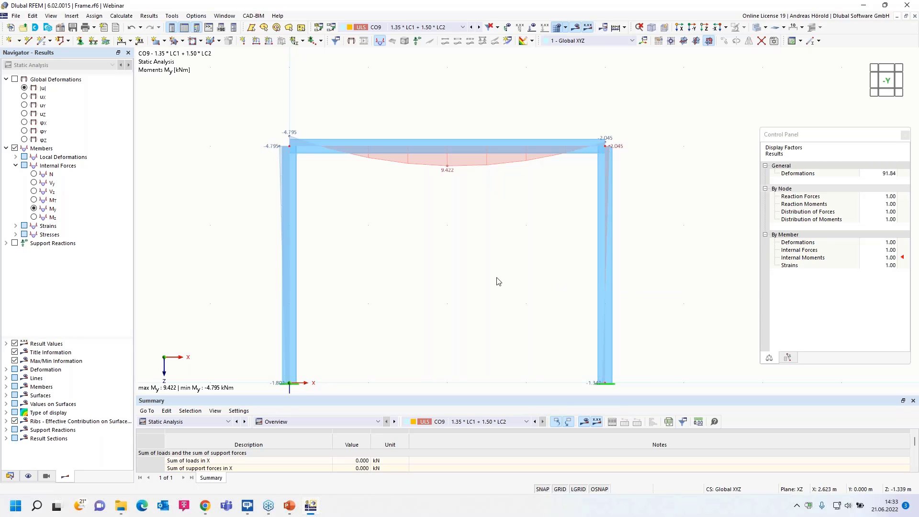
middle_drag(498, 281, 510, 250)
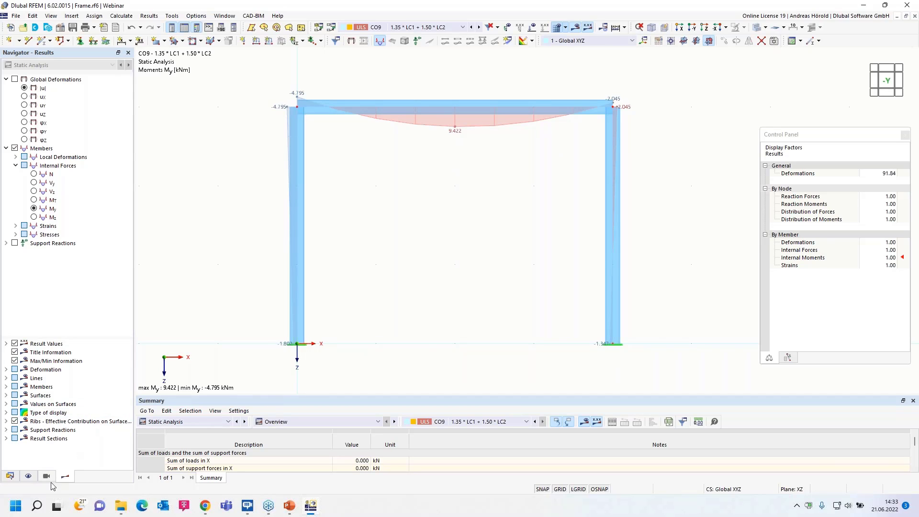
Switch to the model 2022-06-02_Hall with office building_3_finished and review its design situations, result combinations and load combinations.
click(9, 476)
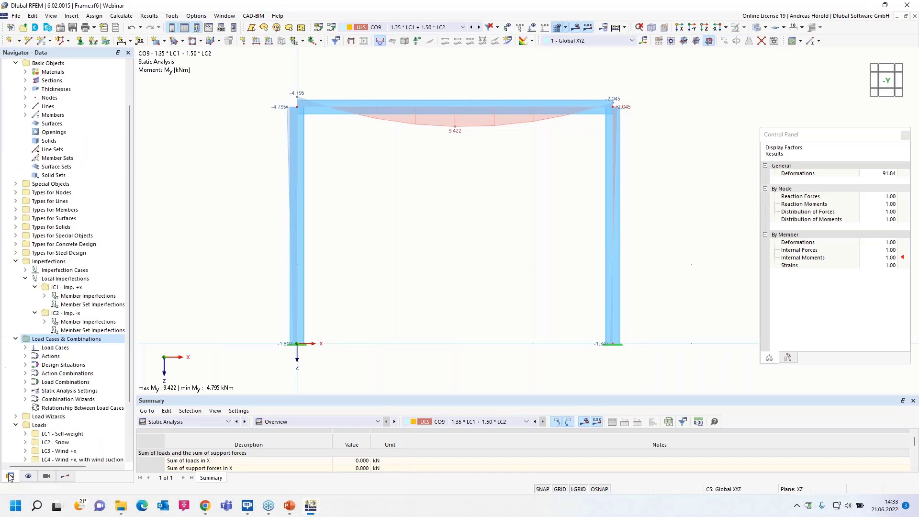
scroll(6, 96, up, 2)
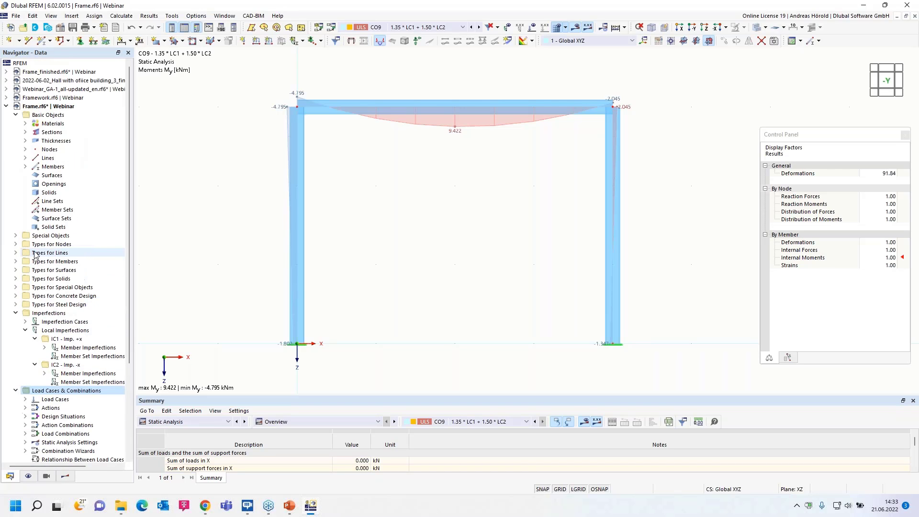
click(78, 81)
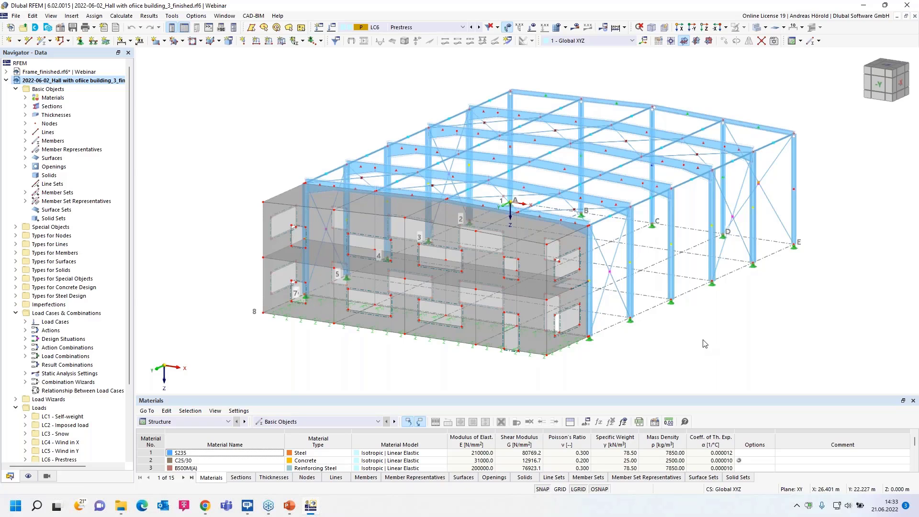
right_click(84, 317)
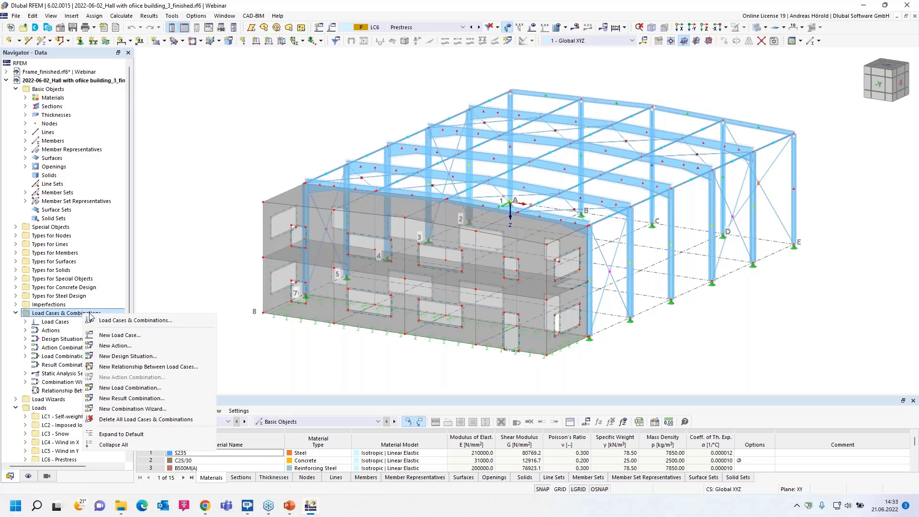
click(147, 323)
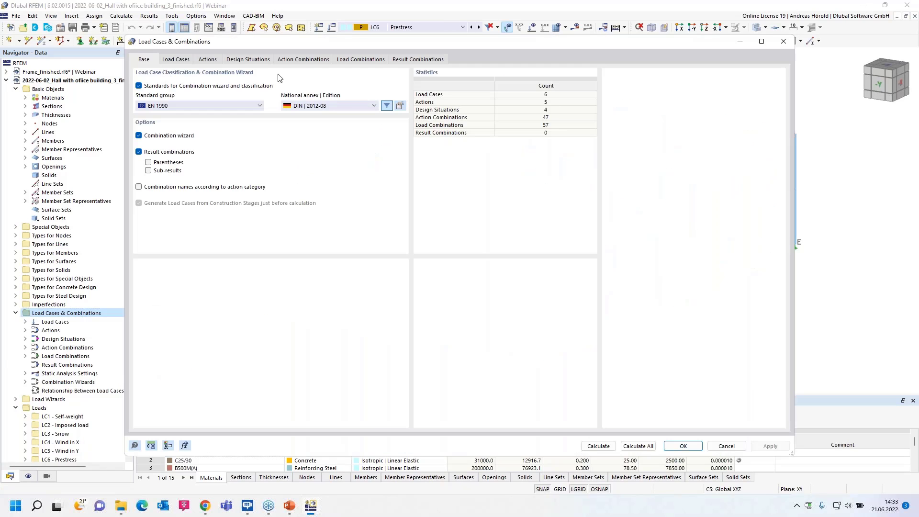
click(258, 60)
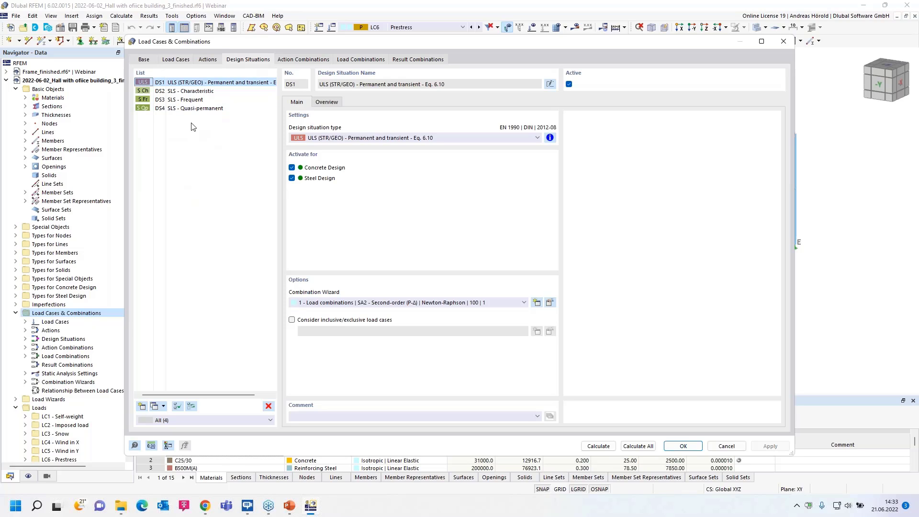
click(416, 60)
click(368, 63)
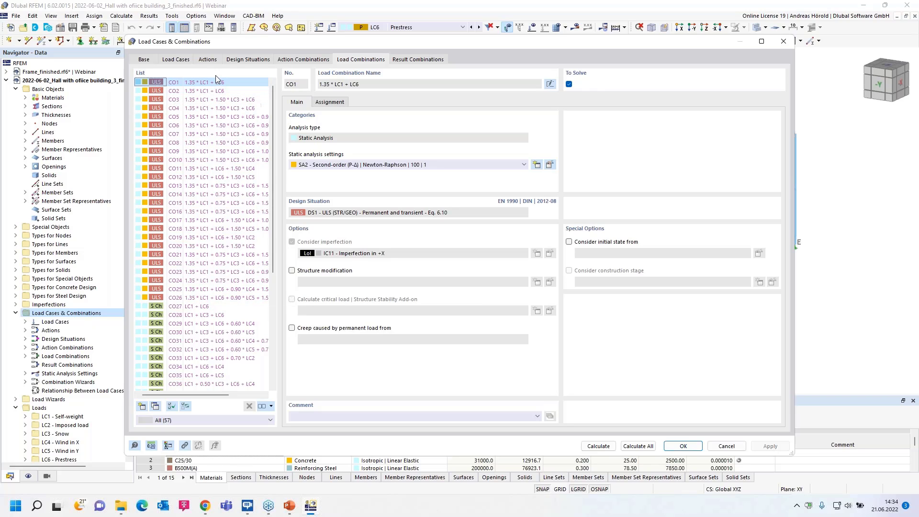
Enable the reduced number of generated combinations in DS1's combination wizard, check the regenerated load combinations and accept the changes.
click(247, 60)
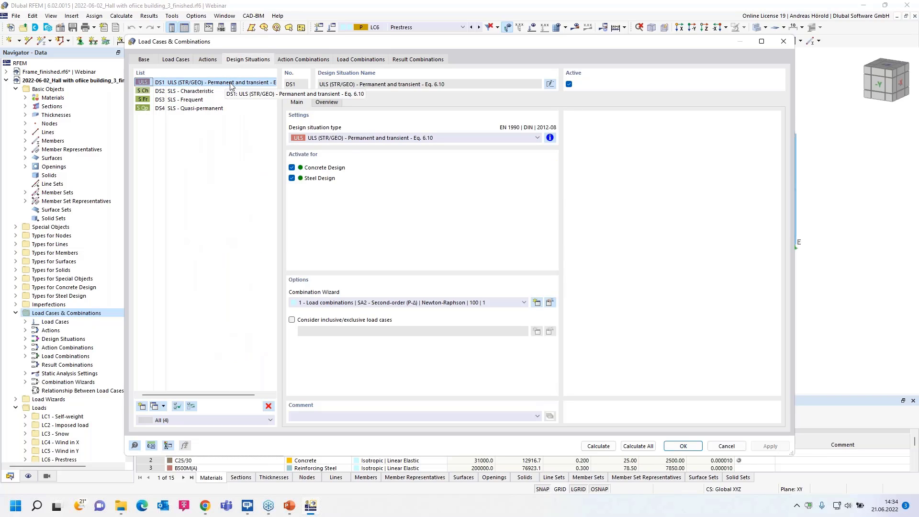
click(550, 302)
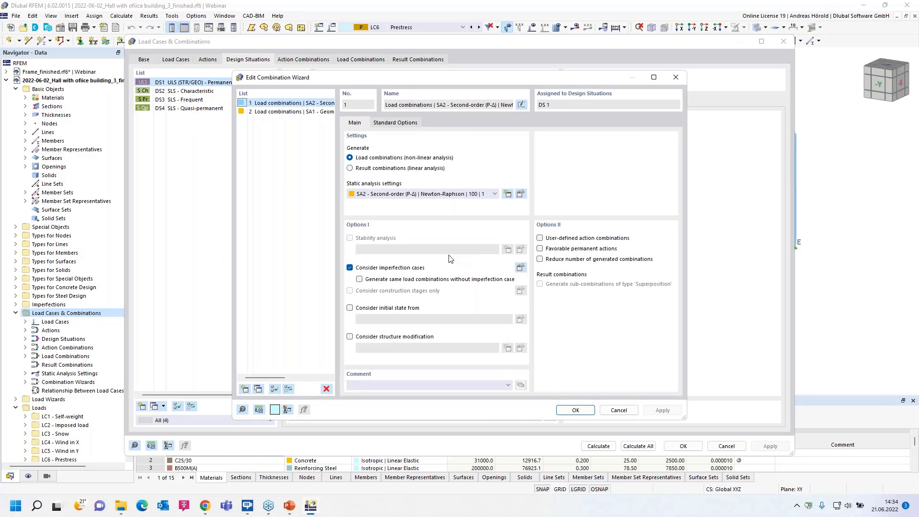
click(540, 259)
click(576, 411)
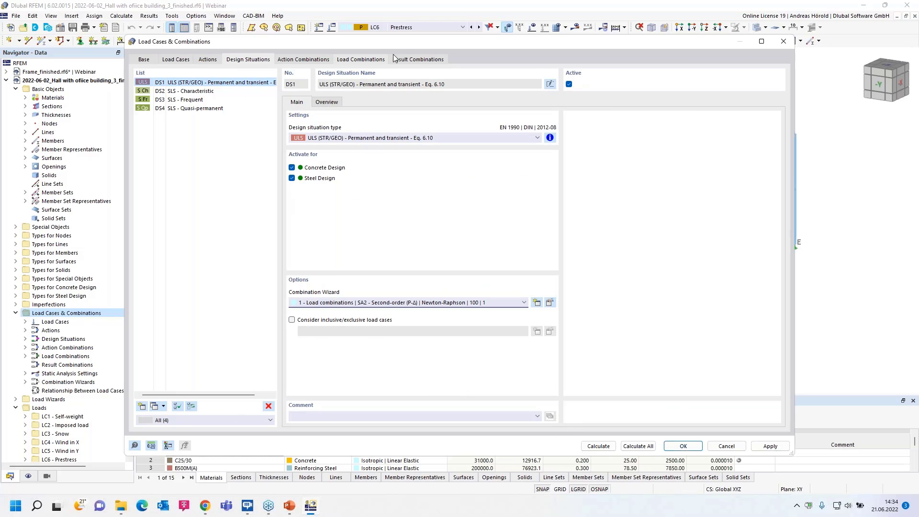
click(356, 64)
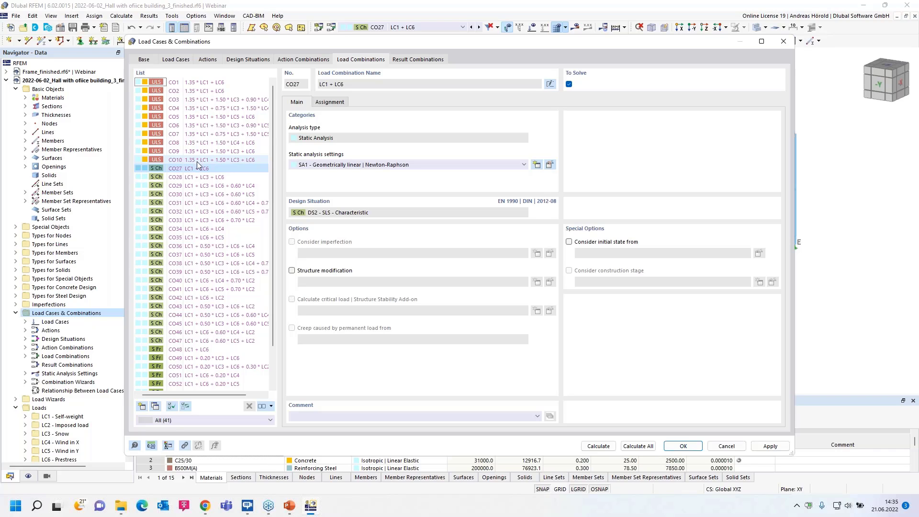
click(684, 446)
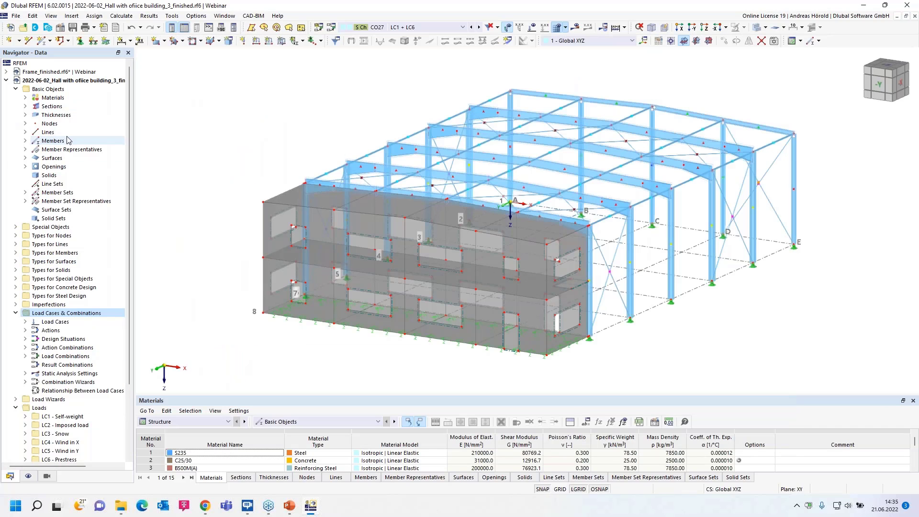
Switch from the hall model to the model Webinar_GA-1_all-updated_en.rf6 and view its soil block.
click(6, 80)
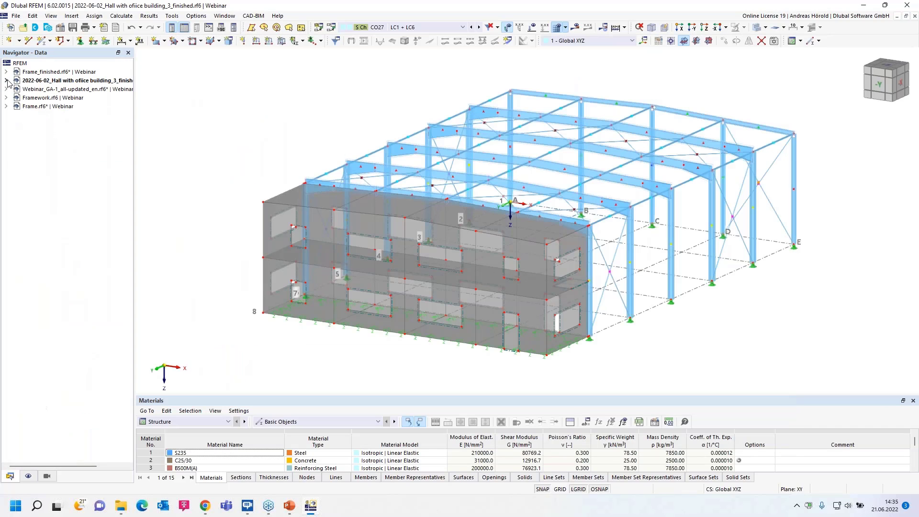
click(57, 89)
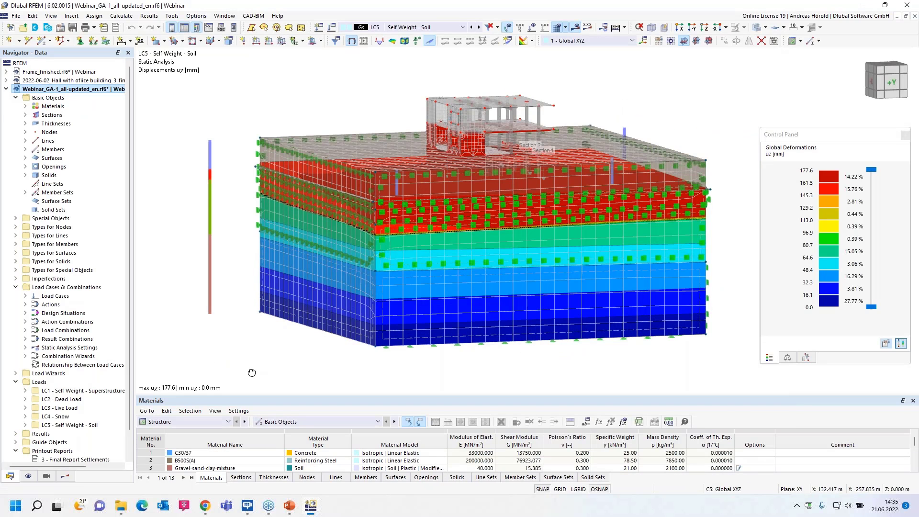
mouse_move(253, 372)
ctrl+middle_down()
mouse_move(258, 345)
mouse_move(258, 370)
mouse_move(269, 367)
mouse_move(214, 366)
mouse_move(217, 382)
mouse_move(240, 369)
mouse_move(258, 376)
ctrl+middle_up()
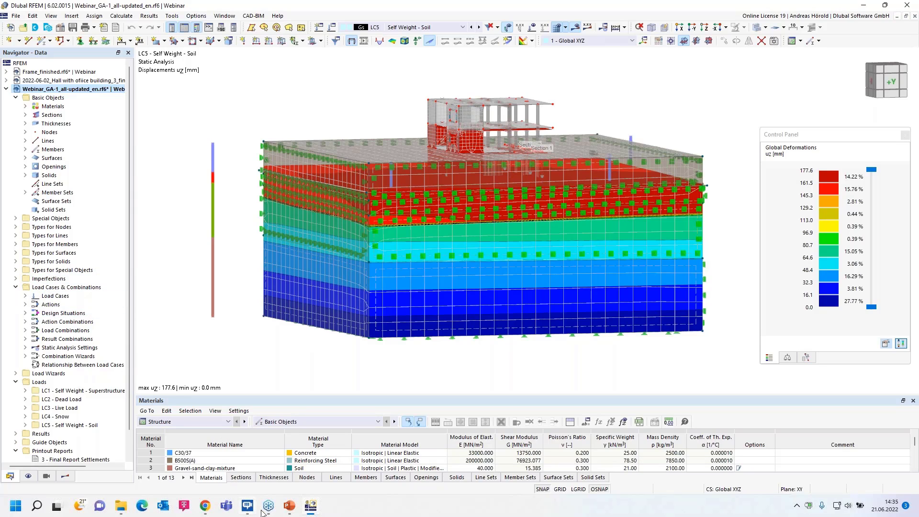
Switch to the PowerPoint slide show and present the slide Initial State – Geostatic Stress State.
mouse_move(290, 507)
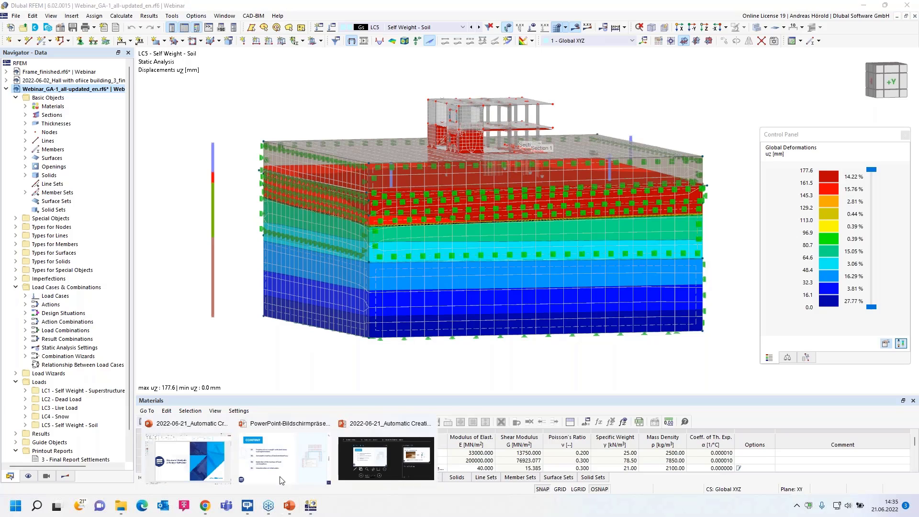
click(283, 459)
click(764, 396)
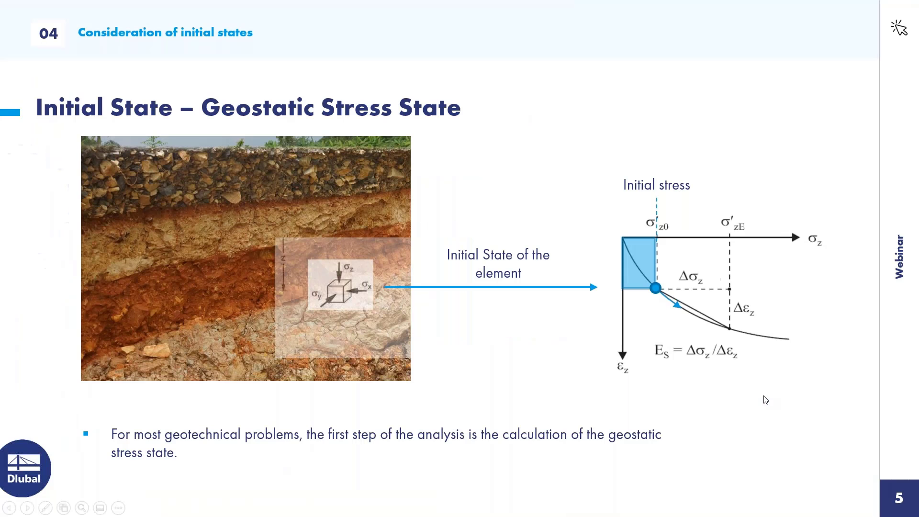
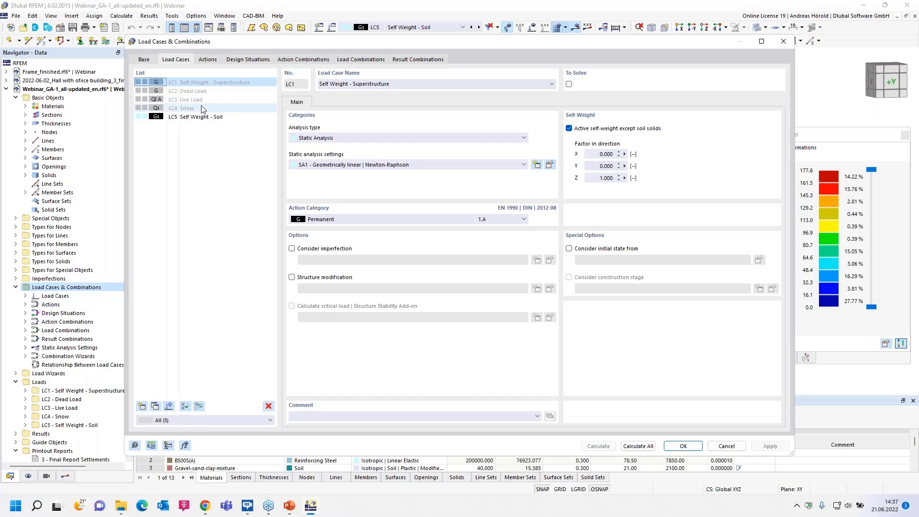
Review load case LC5 Self Weight - Soil and its available action categories, keeping Permanent/Soil selected.
click(192, 119)
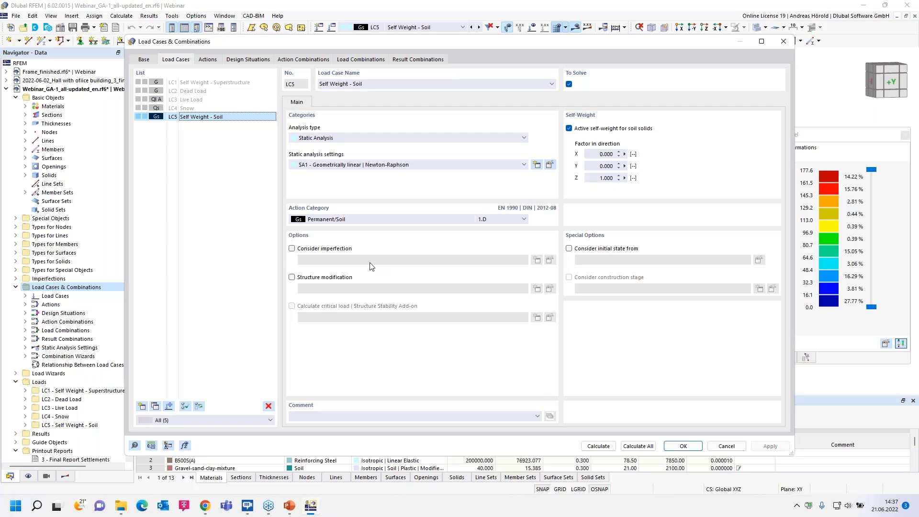
click(356, 220)
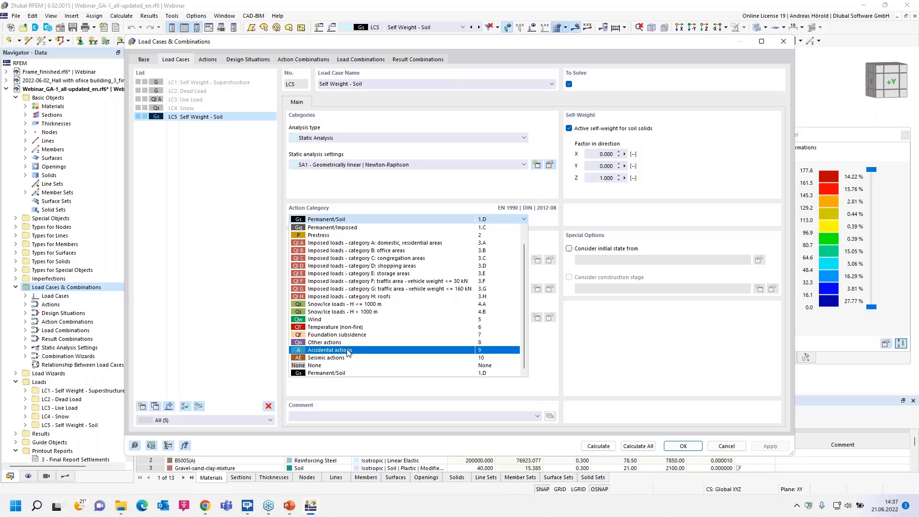
click(343, 374)
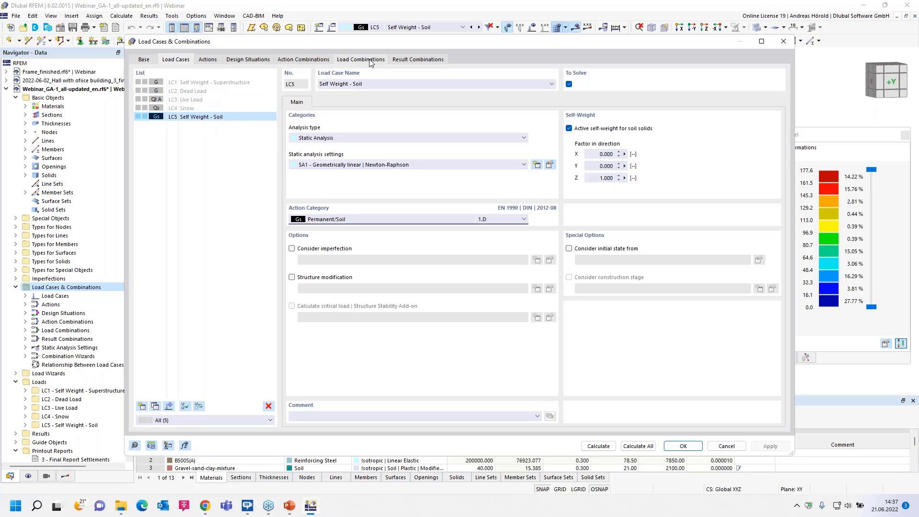
Examine the initial state option in the combination wizard of design situation DS1 and leave it without changes.
click(248, 60)
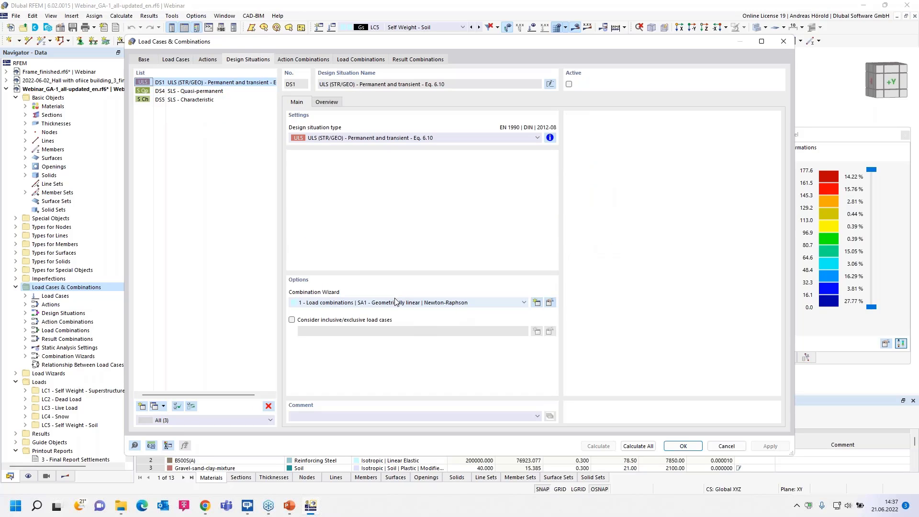
click(550, 303)
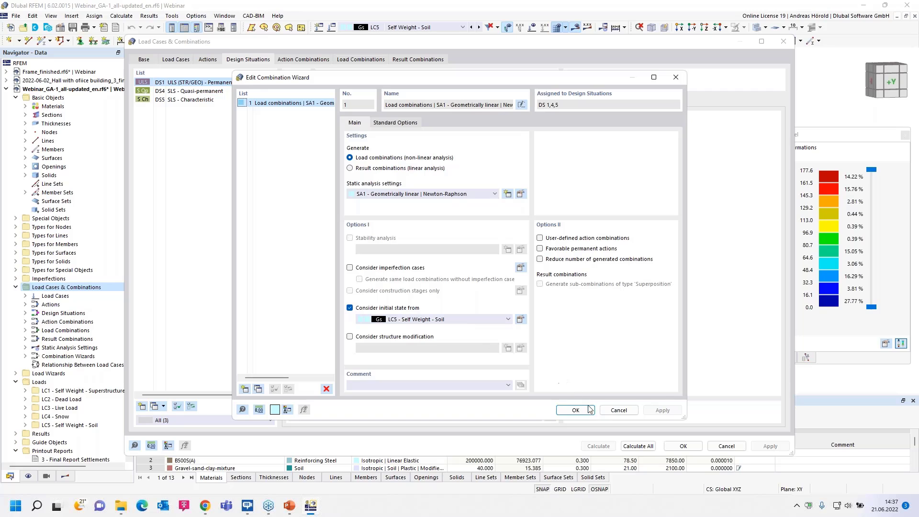
click(619, 411)
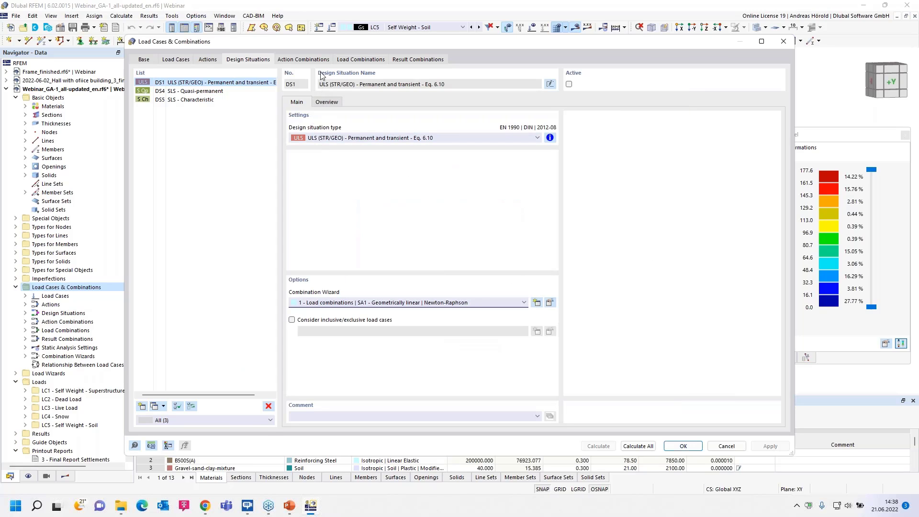
Review the settings of load combination CO2 and of result combination RC1, and discard the load cases and combinations dialog.
click(360, 59)
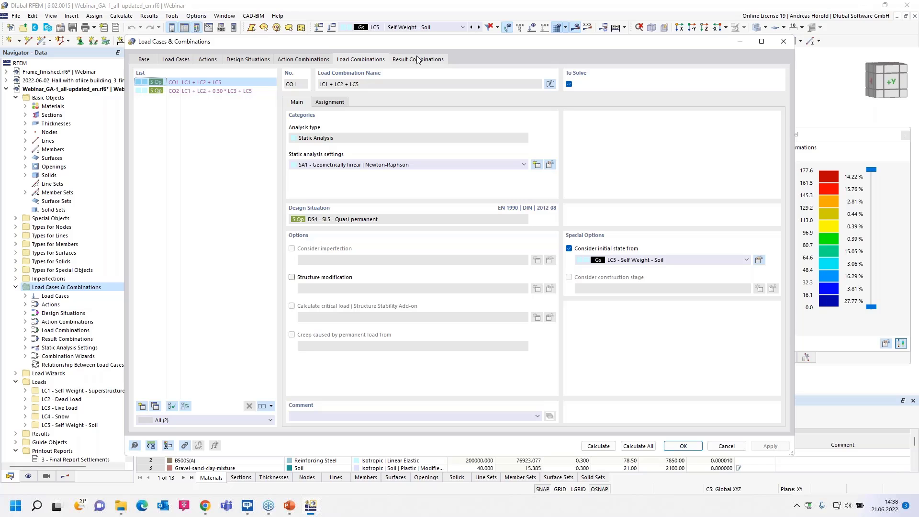
click(215, 91)
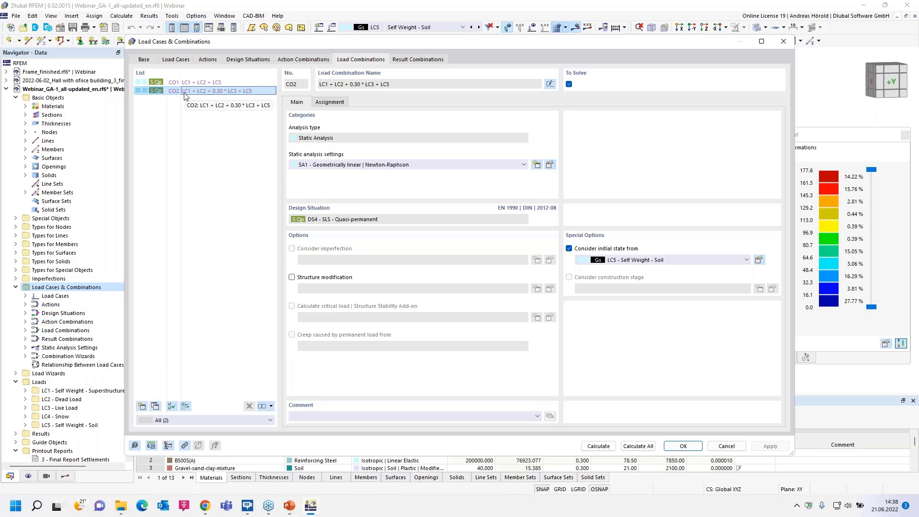
click(409, 59)
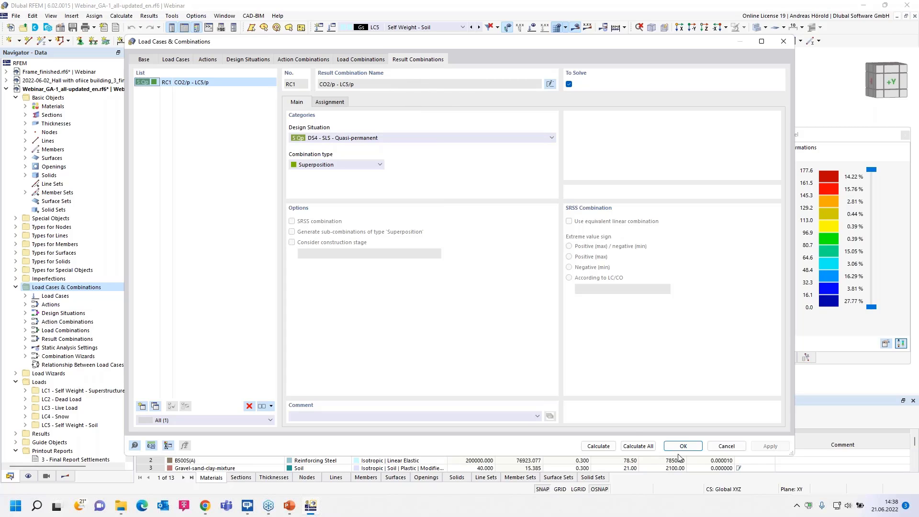
click(726, 446)
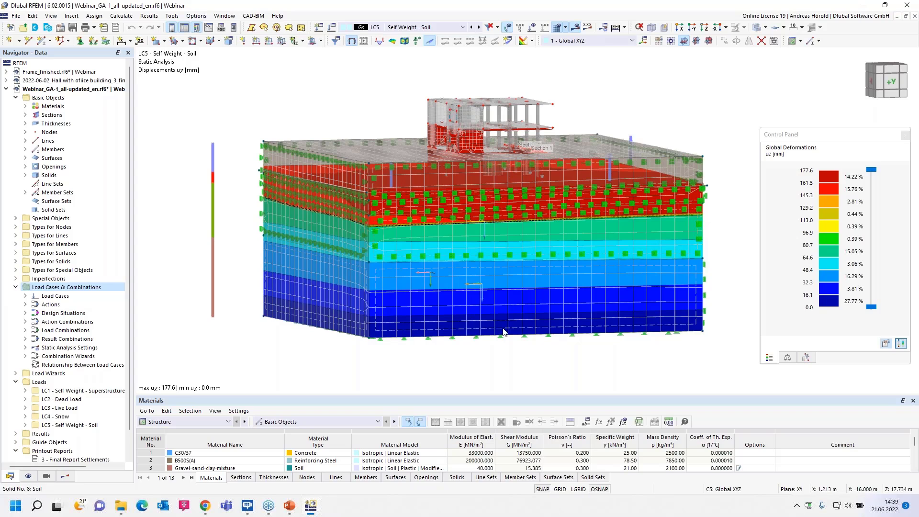
Switch on clipping plane 2 from the guide objects to cut through the soil block and view the section face.
ctrl+middle_drag(492, 369, 493, 360)
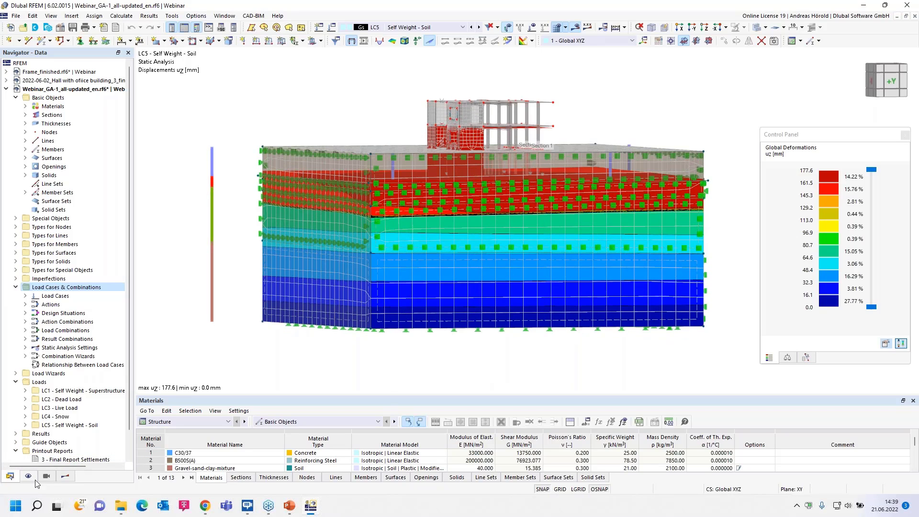
scroll(27, 401, down, 1)
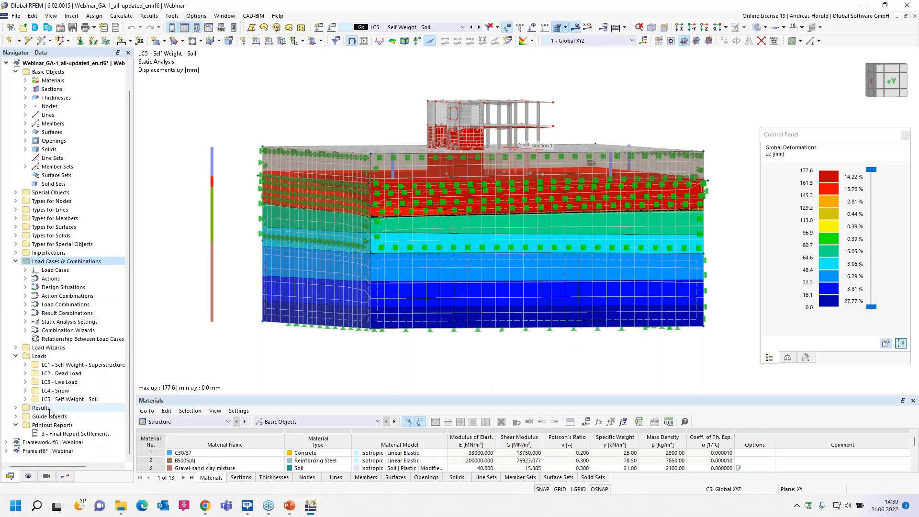
click(16, 416)
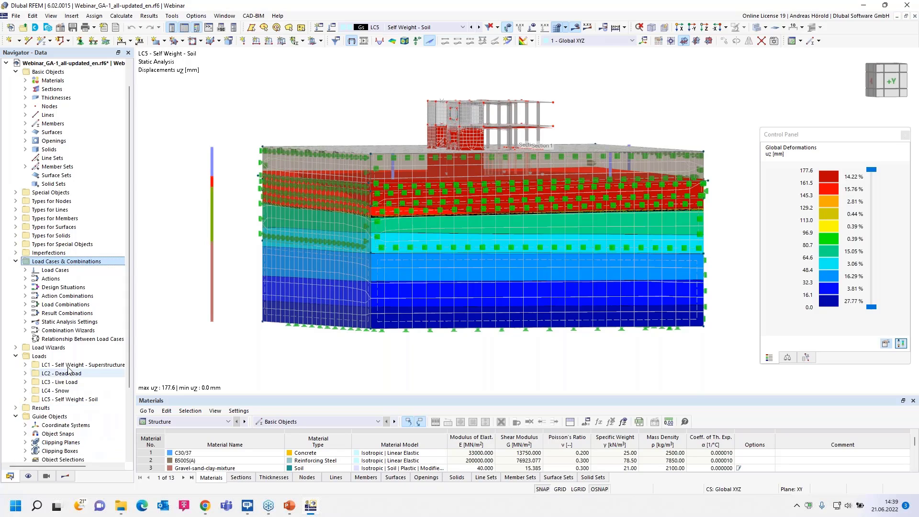
scroll(28, 368, down, 4)
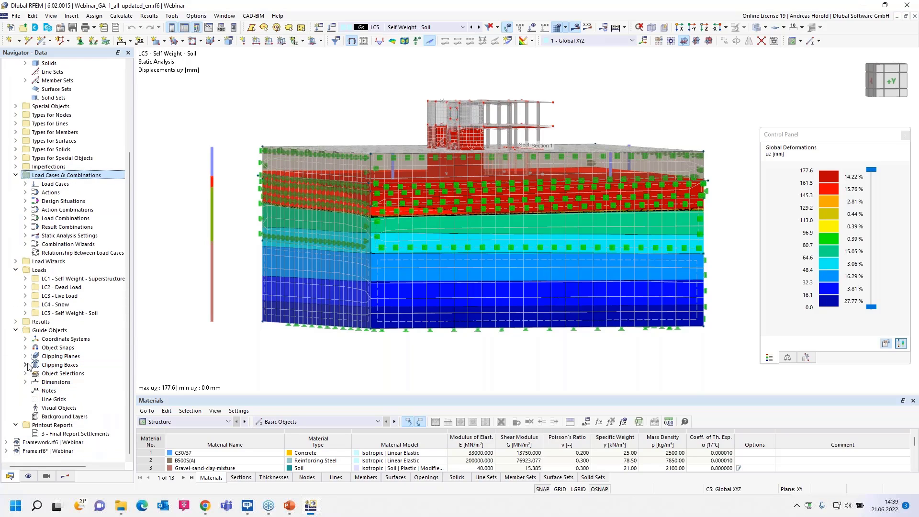
click(25, 356)
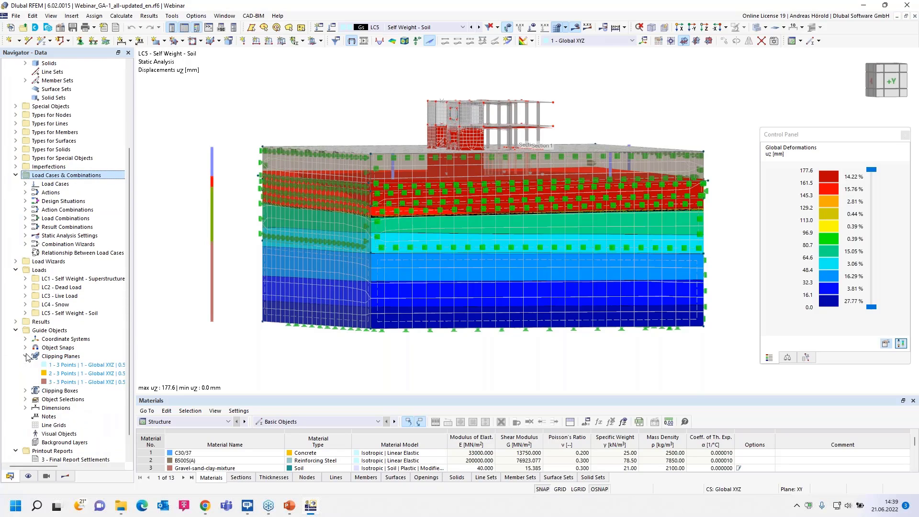
right_click(70, 376)
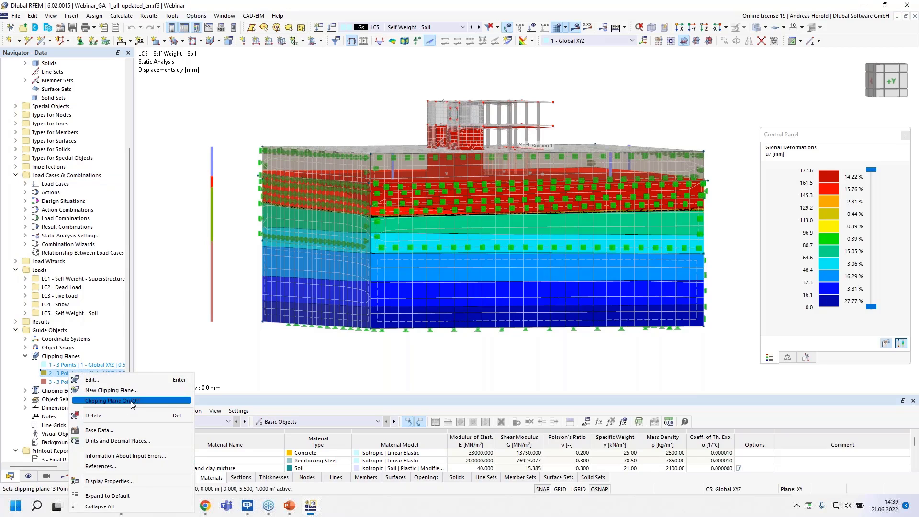
click(131, 402)
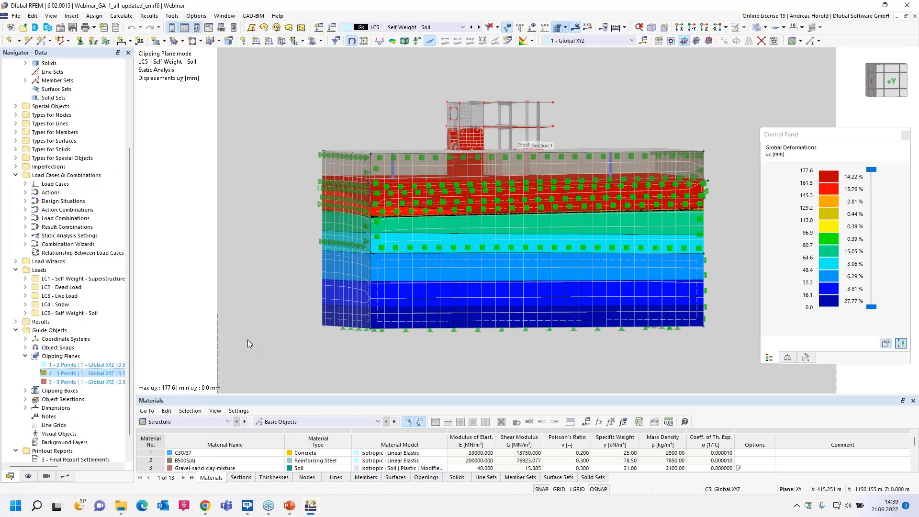
ctrl+middle_drag(248, 340, 434, 372)
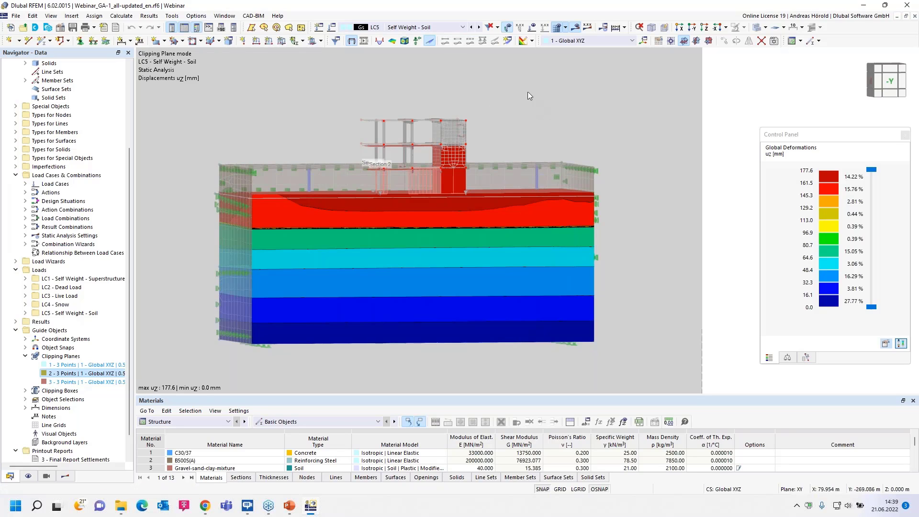
Display the uz displacements on the clipped soil for load combination CO2, followed by result combination RC1, and inspect the area under the building.
click(462, 28)
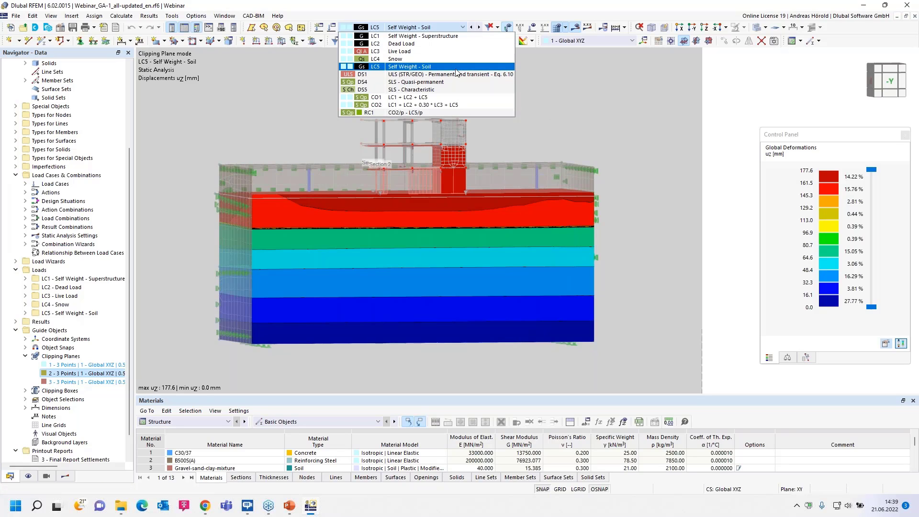
click(450, 106)
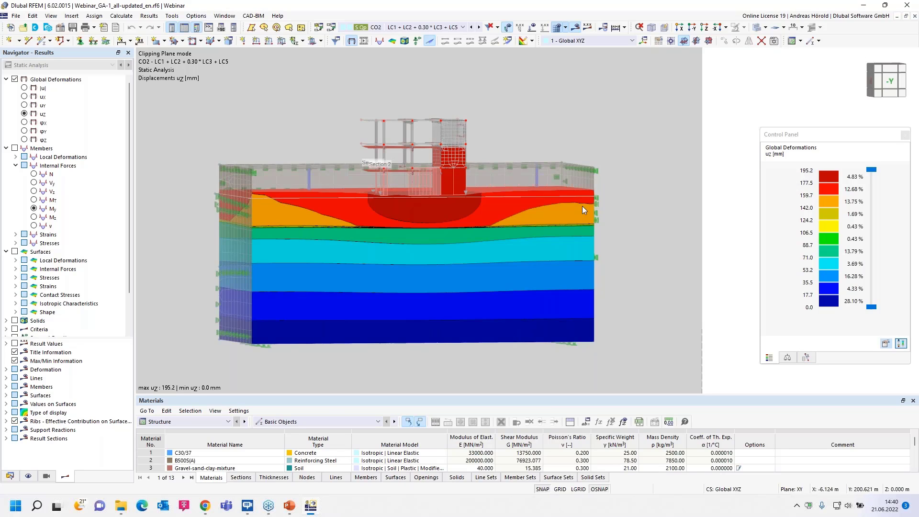
click(445, 27)
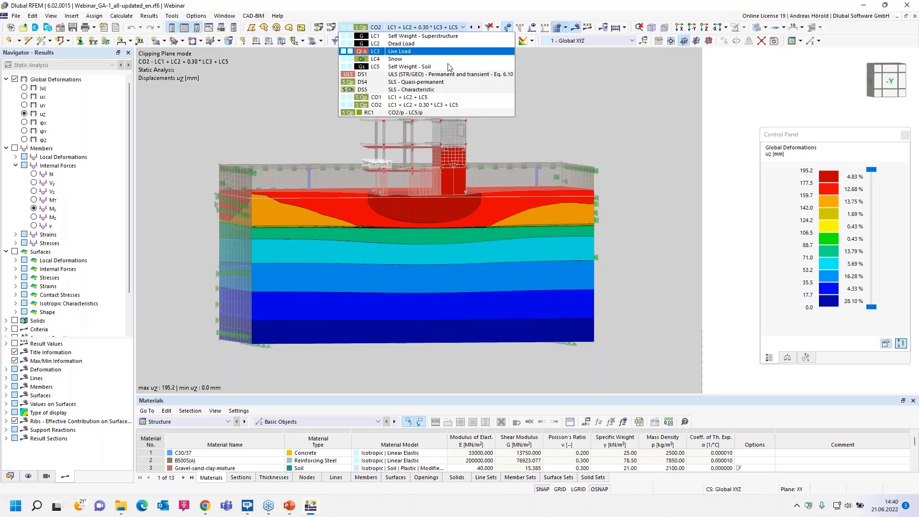
click(452, 112)
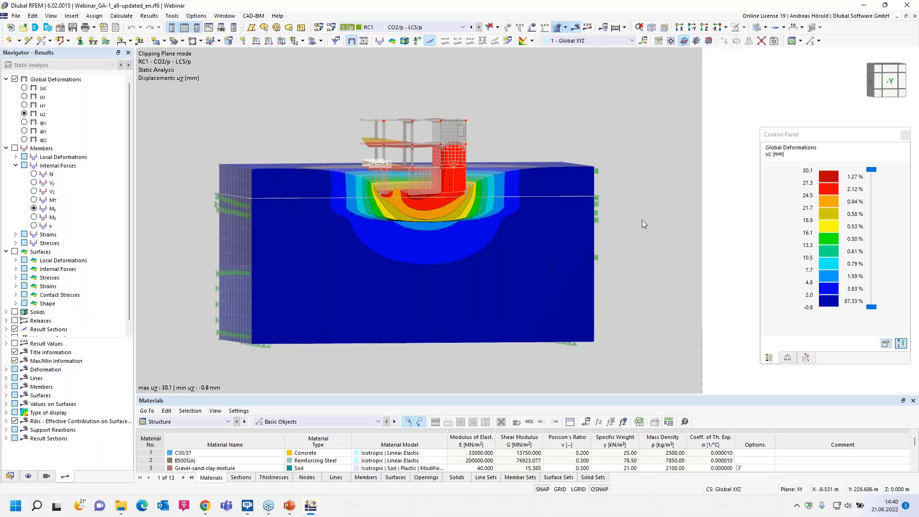
scroll(642, 218, up, 3)
scroll(653, 232, down, 2)
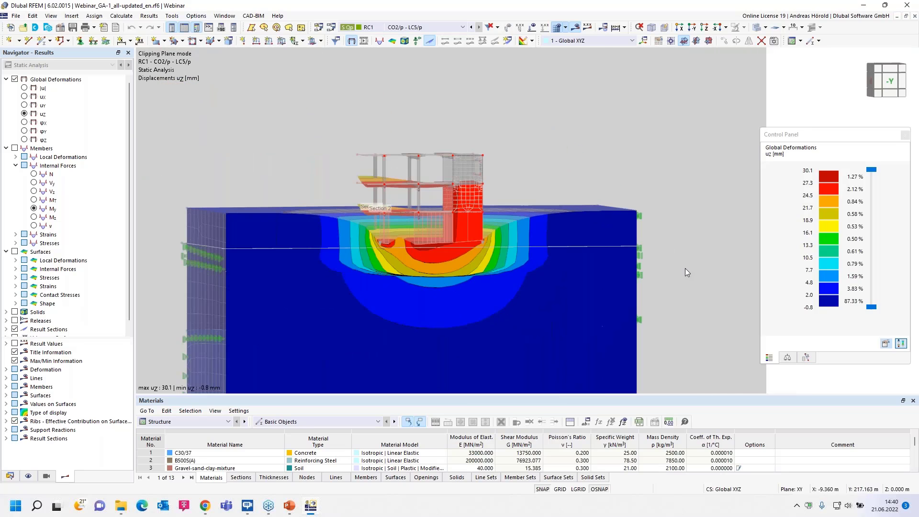
middle_drag(683, 261, 692, 233)
scroll(692, 232, up, 1)
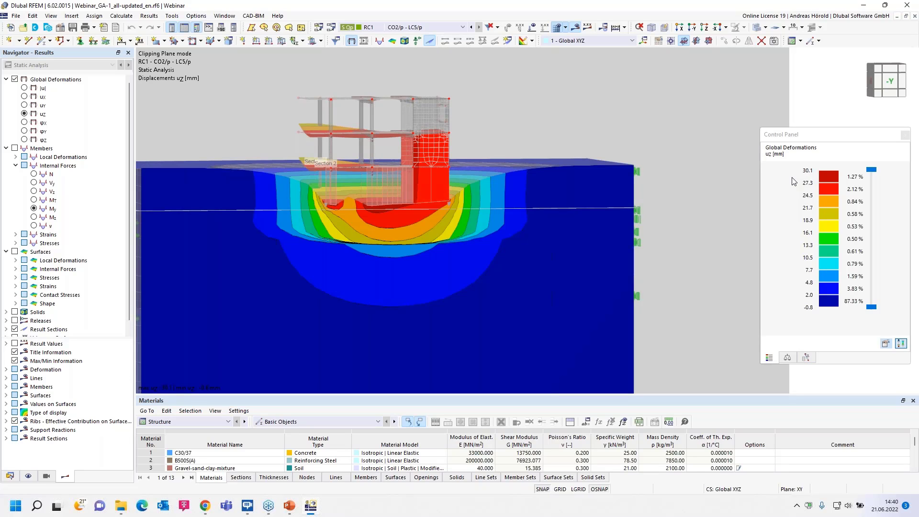
Make the Framework.rf6 model the active one and turn its steel frame to a flatter side view.
scroll(673, 199, down, 3)
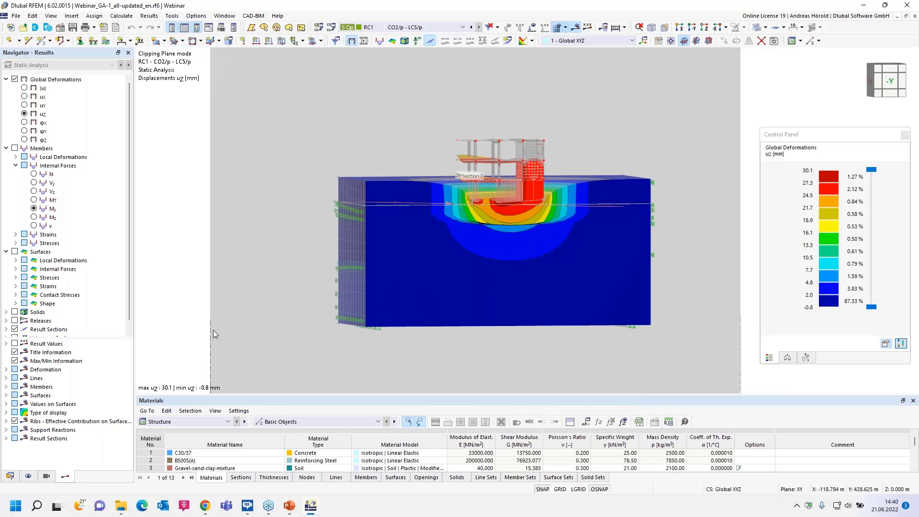
scroll(67, 285, down, 1)
click(10, 476)
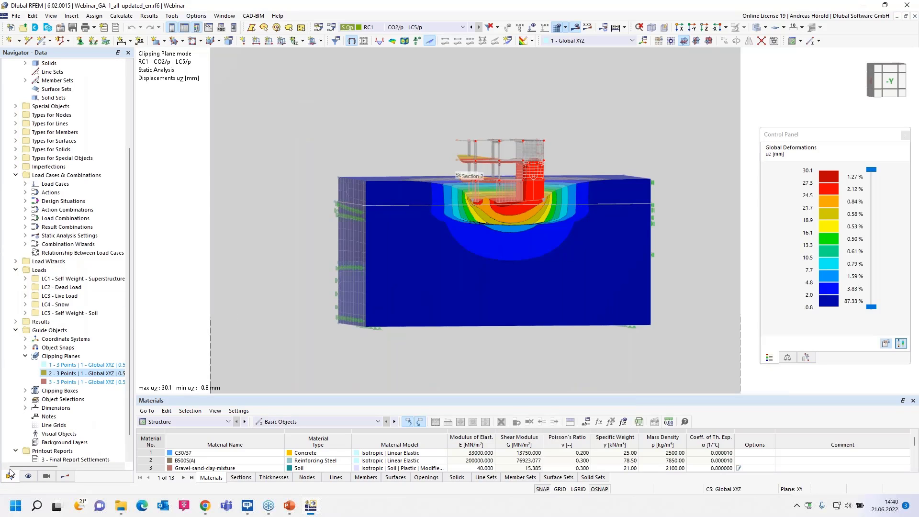
scroll(95, 143, up, 10)
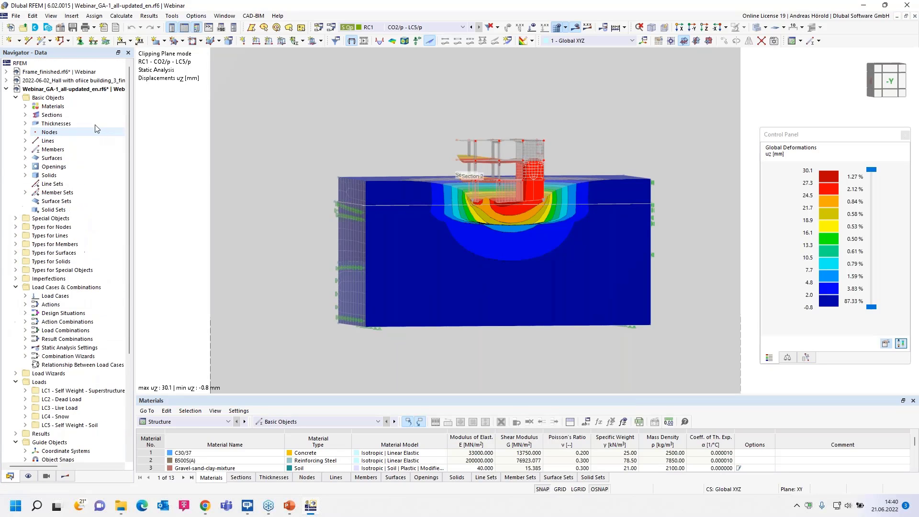
click(6, 89)
click(70, 98)
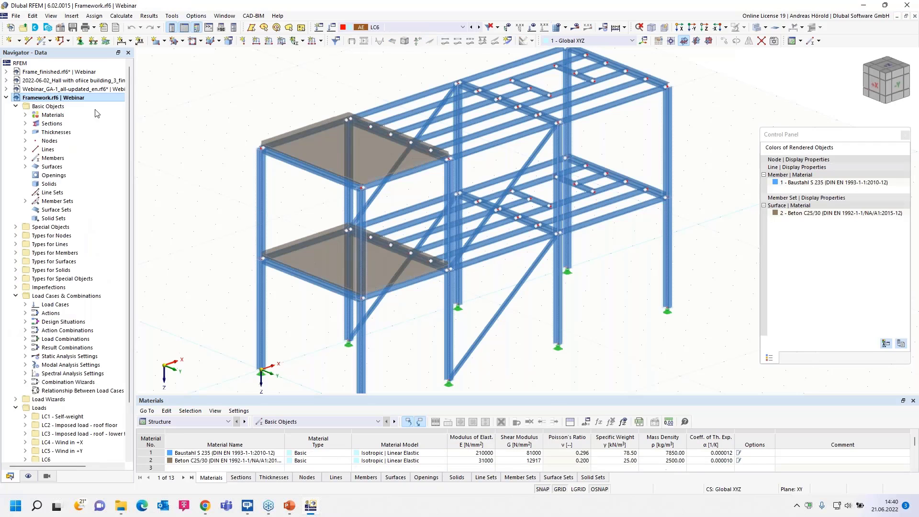
ctrl+middle_drag(192, 236, 197, 210)
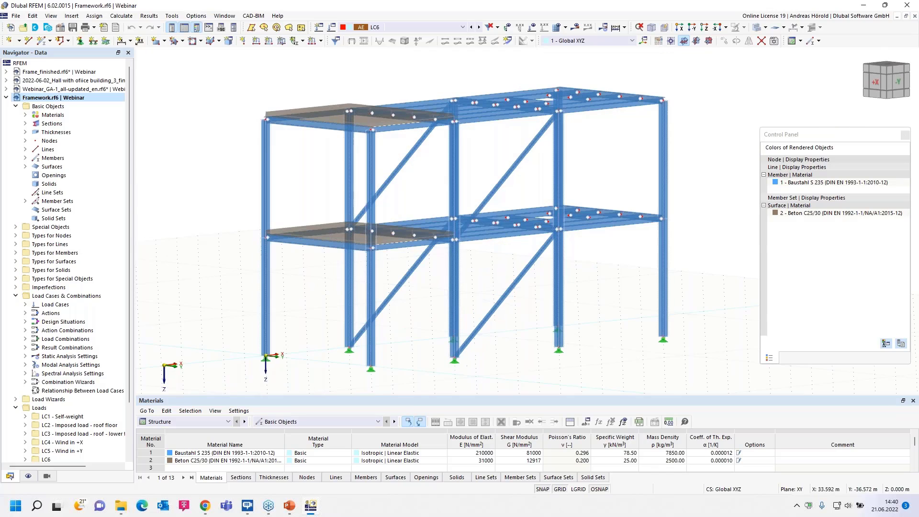
Open the load cases and combinations of the framework and review the modal analysis load case LC6 and response spectrum load case LC7.
right_click(75, 298)
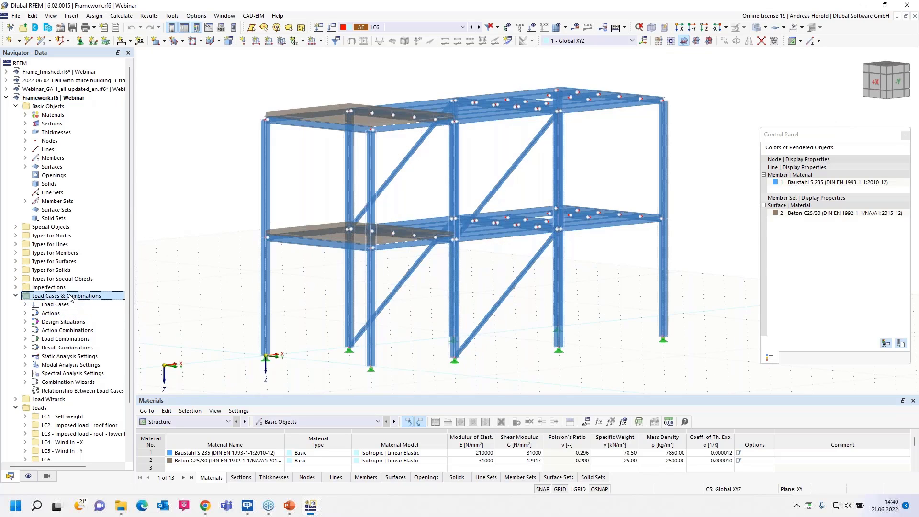
click(125, 299)
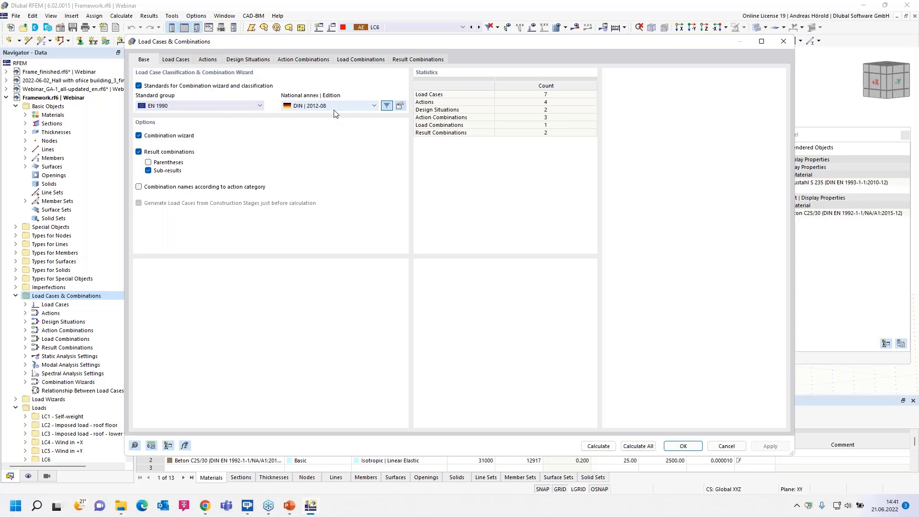
click(175, 61)
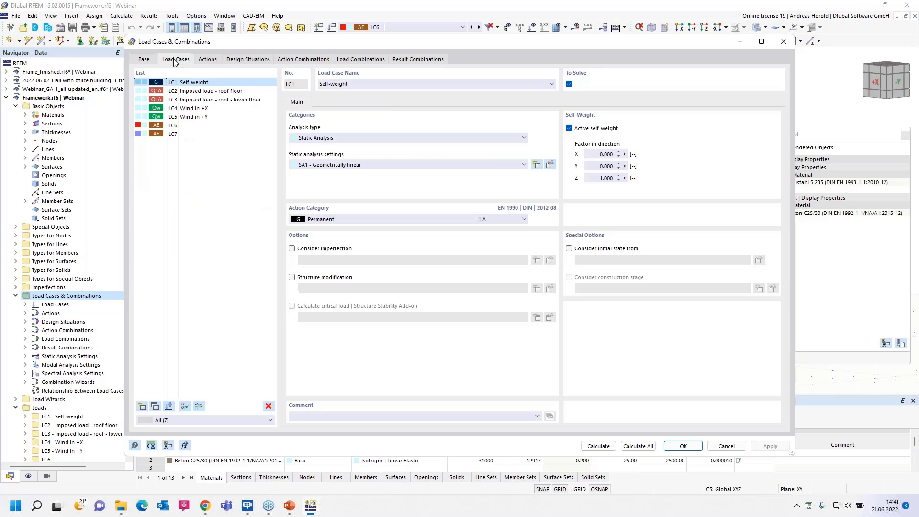
click(194, 126)
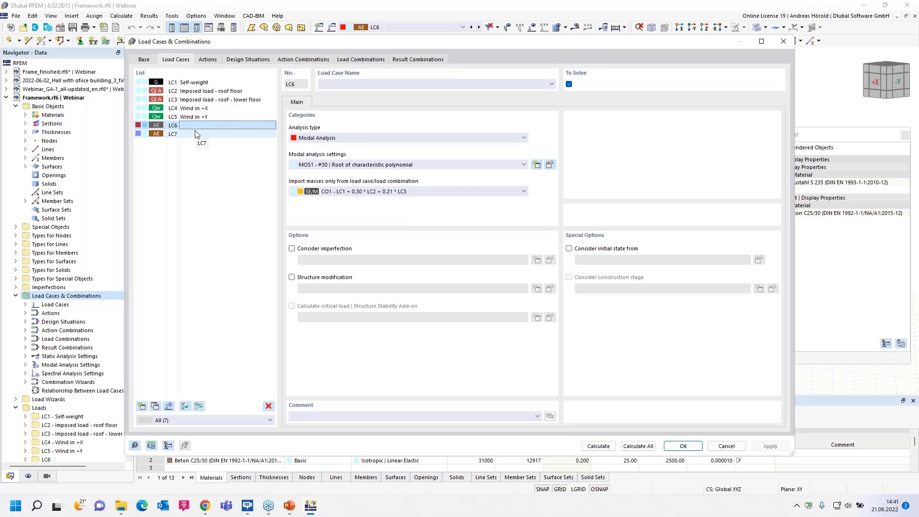
click(195, 134)
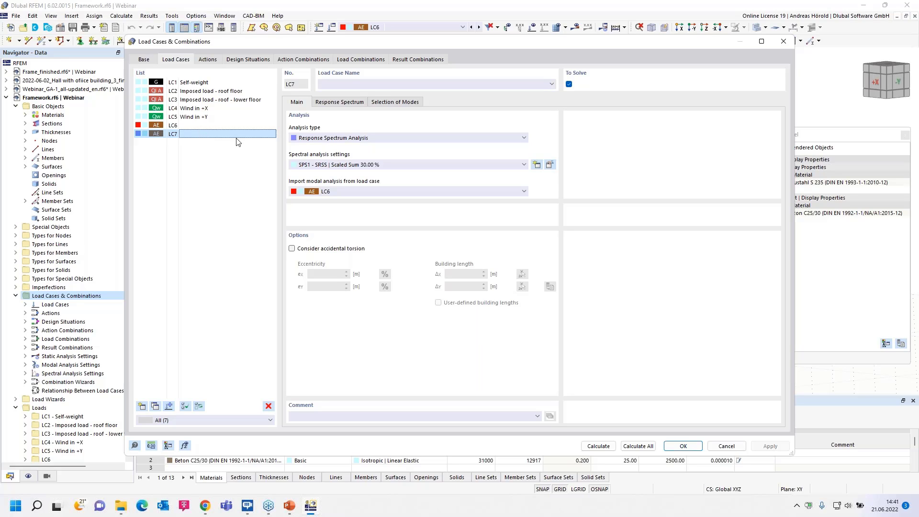
Review the seismic action A4, including its assigned load case and its main settings.
click(207, 60)
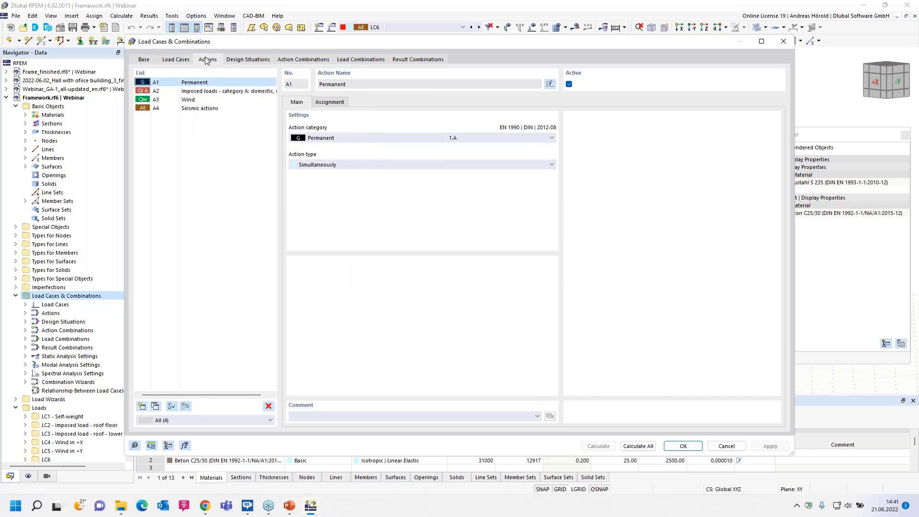
click(201, 110)
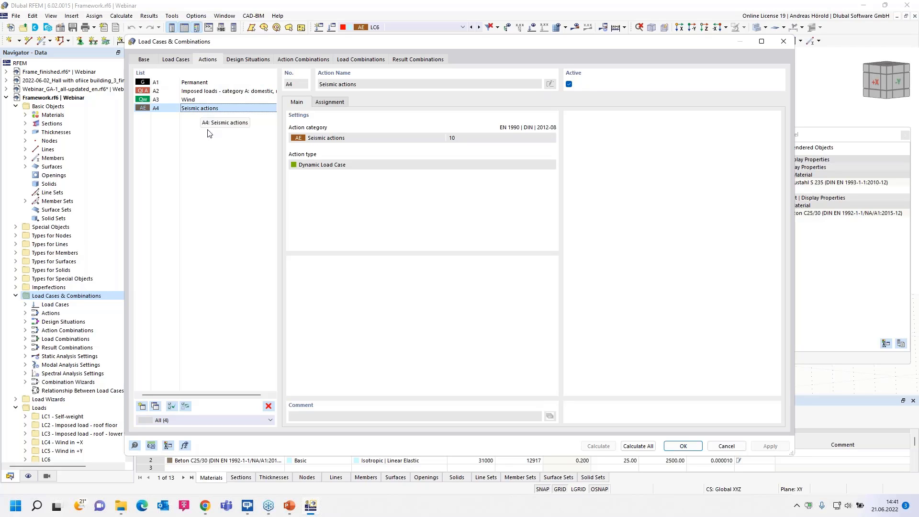
click(327, 102)
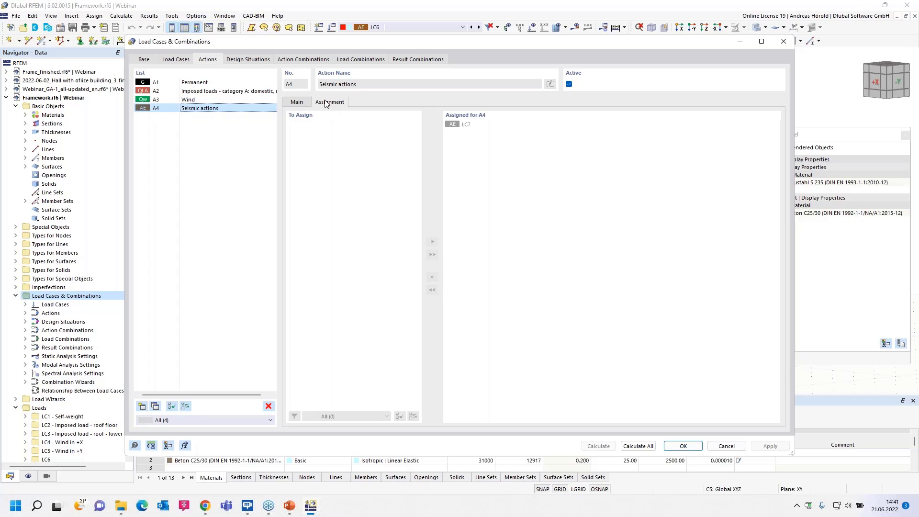
click(298, 104)
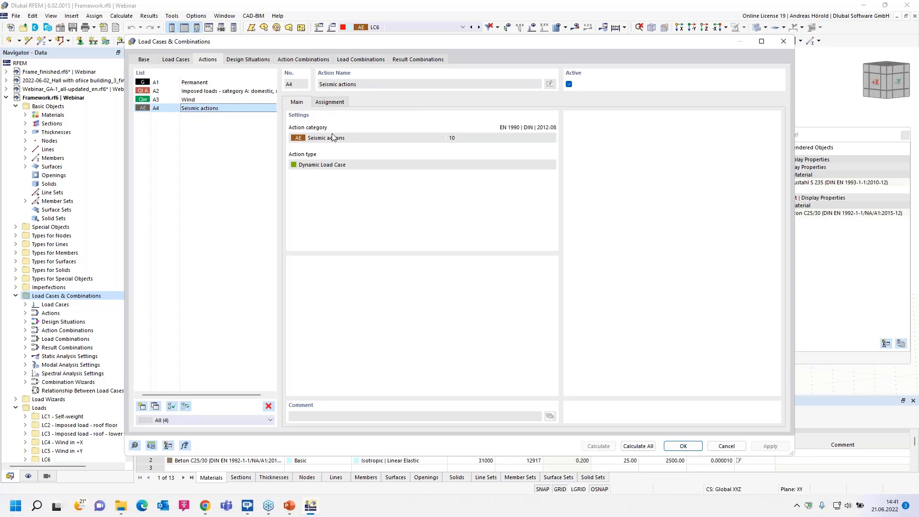
Compare design situations DS1 (Seismic/Mass Combination) and DS2 (ULS (EQU) - Seismic) with their combination wizard settings.
click(249, 60)
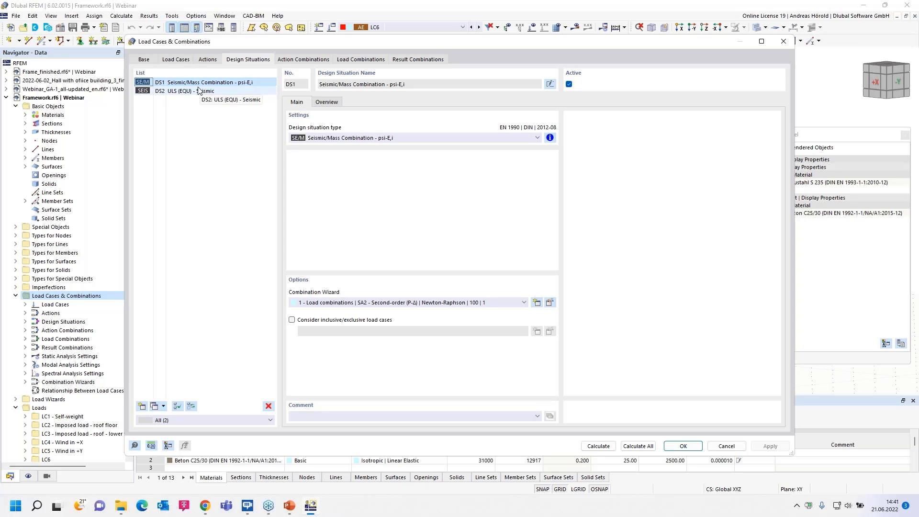
click(197, 92)
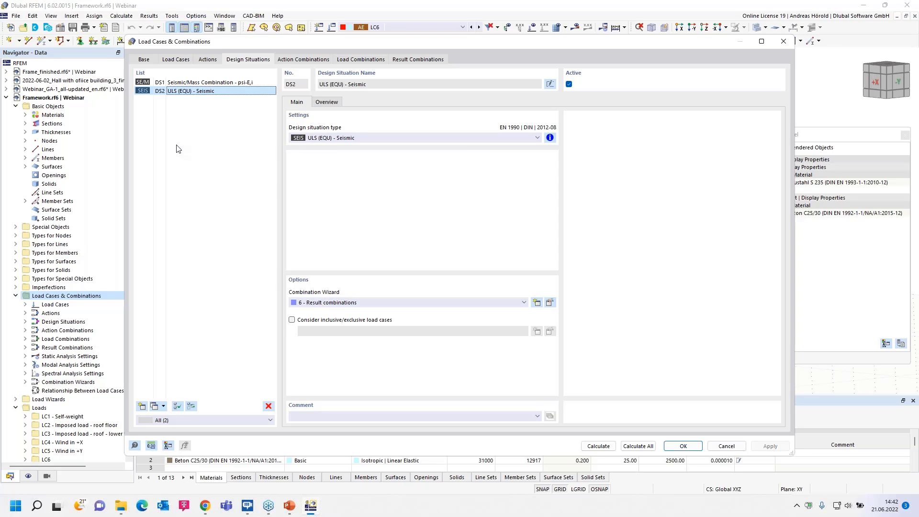
click(159, 83)
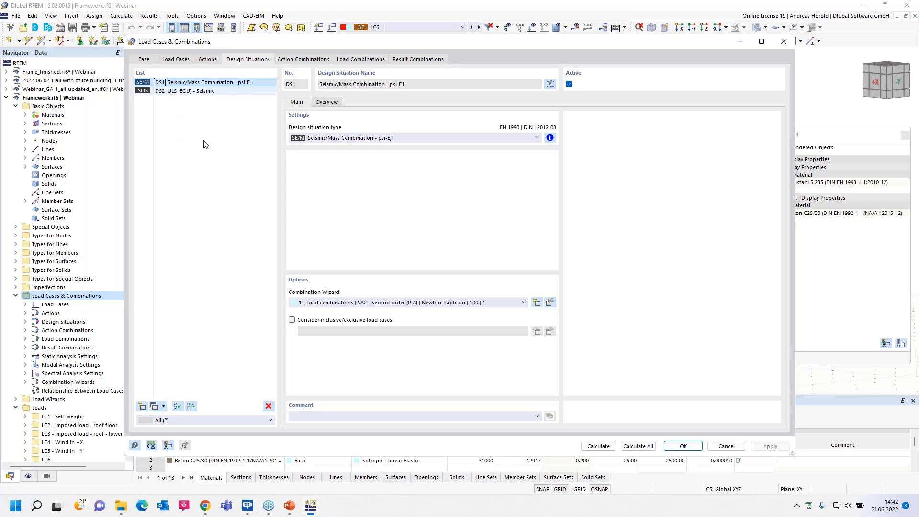
click(186, 91)
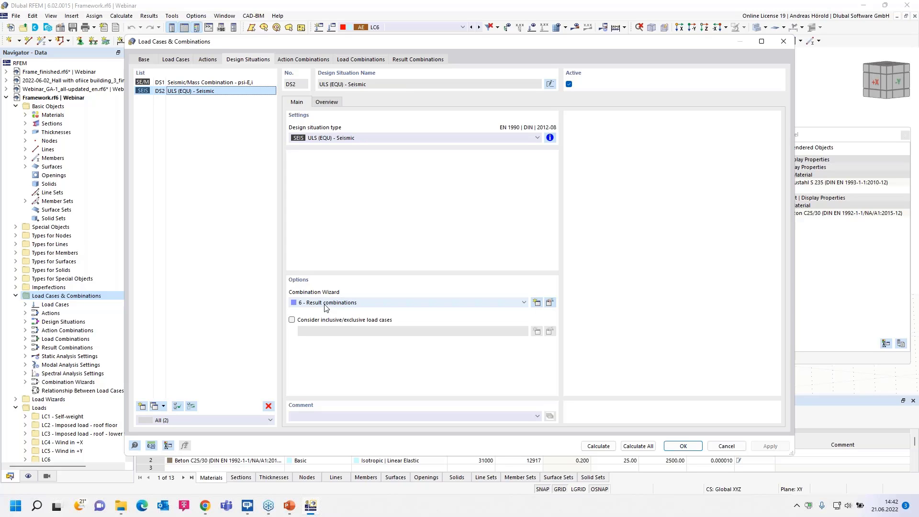
Review action combination AC1 with its assigned actions, followed by the seismic action combination AC2.
click(304, 60)
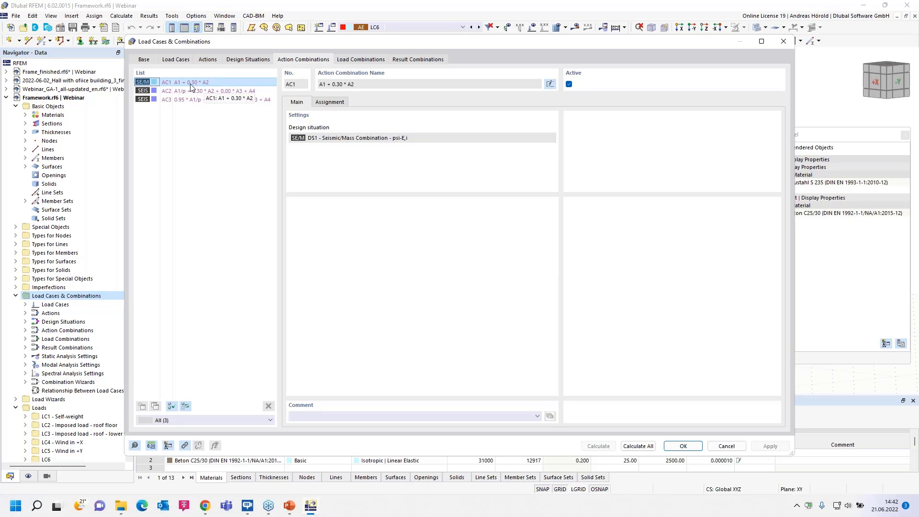
click(336, 103)
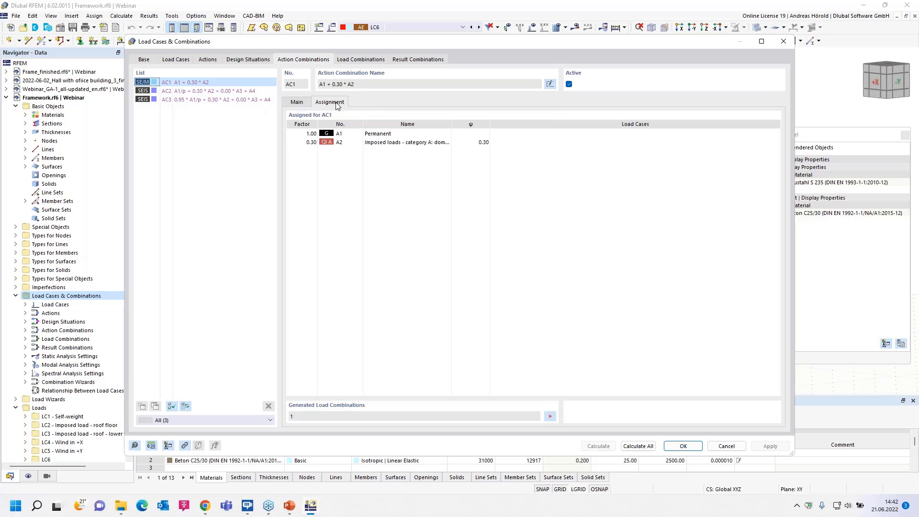
click(297, 102)
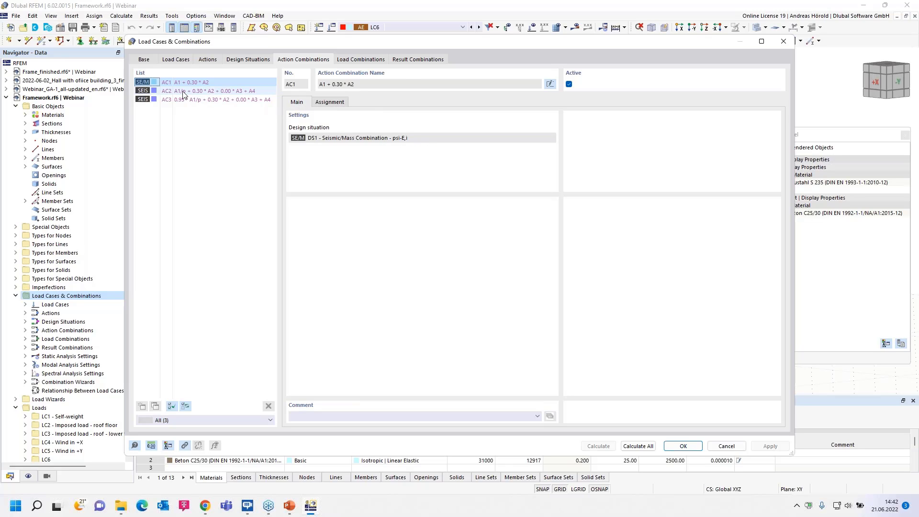
click(183, 93)
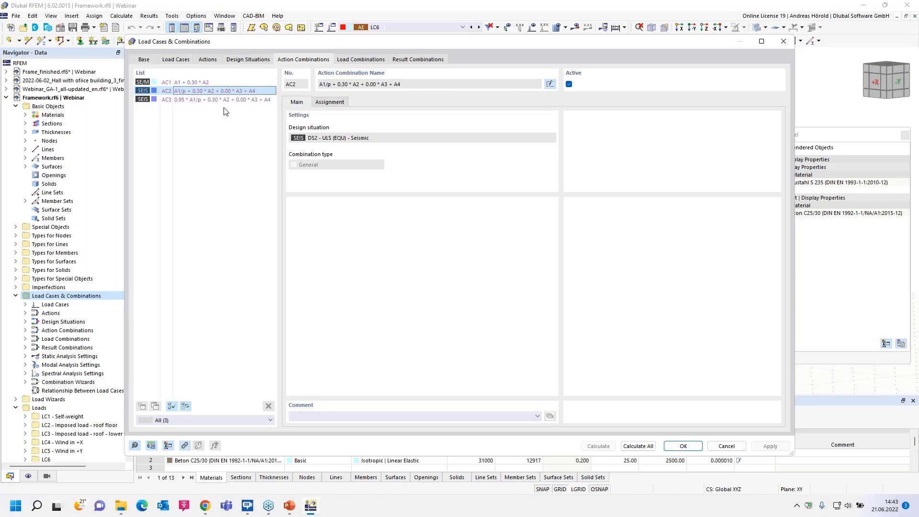
Review the settings of load combination CO1 and of the seismic result combinations RC1 and RC2.
click(363, 59)
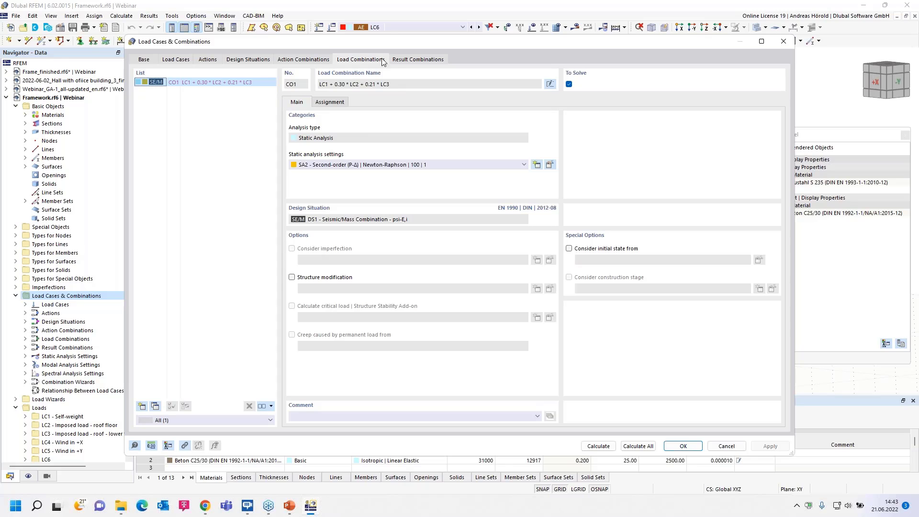
click(416, 62)
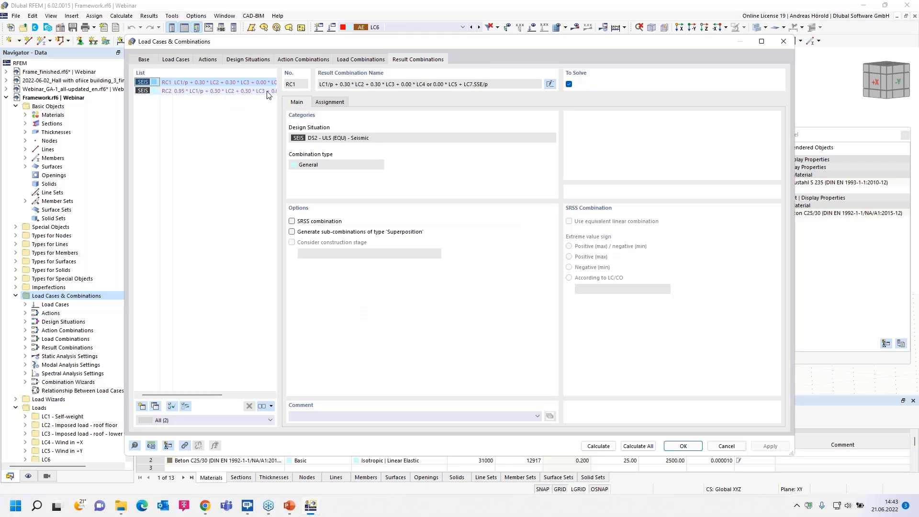
click(206, 92)
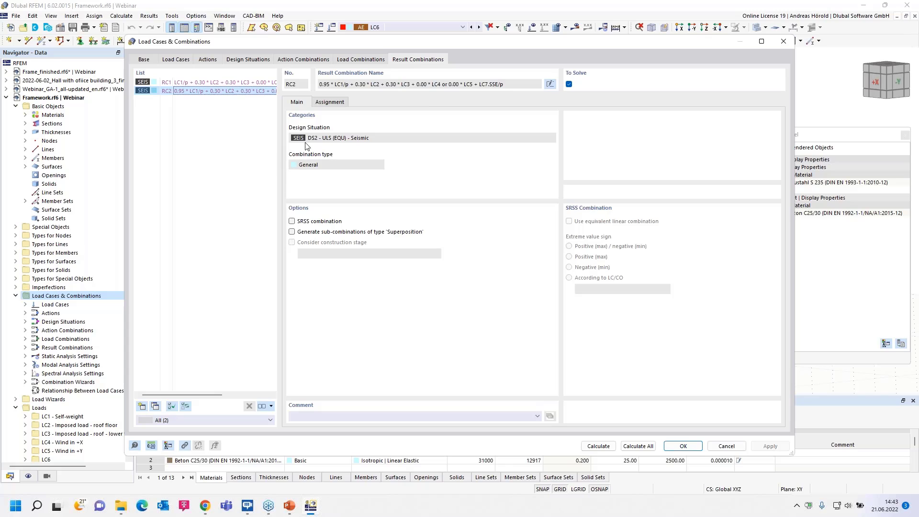
Examine the load cases assigned to RC2 and the sub-result options offered for LC7, without choosing another option.
click(331, 102)
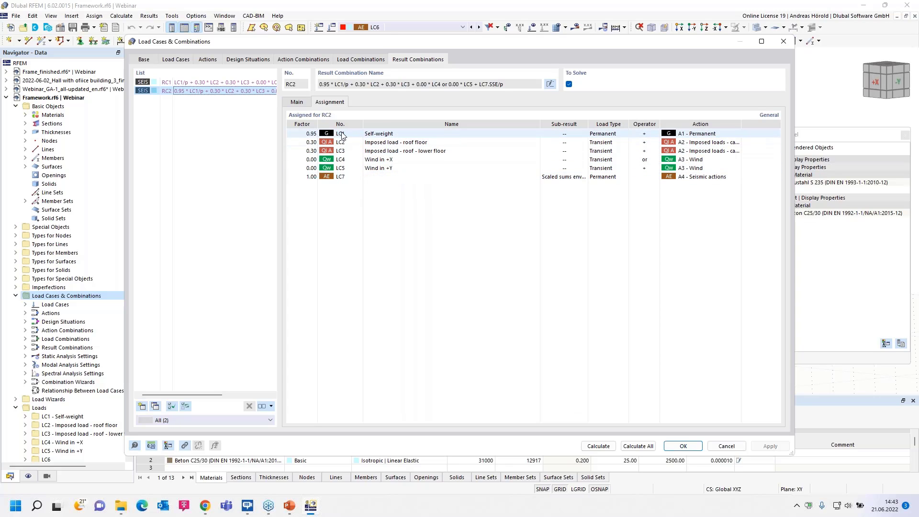
click(583, 178)
click(584, 177)
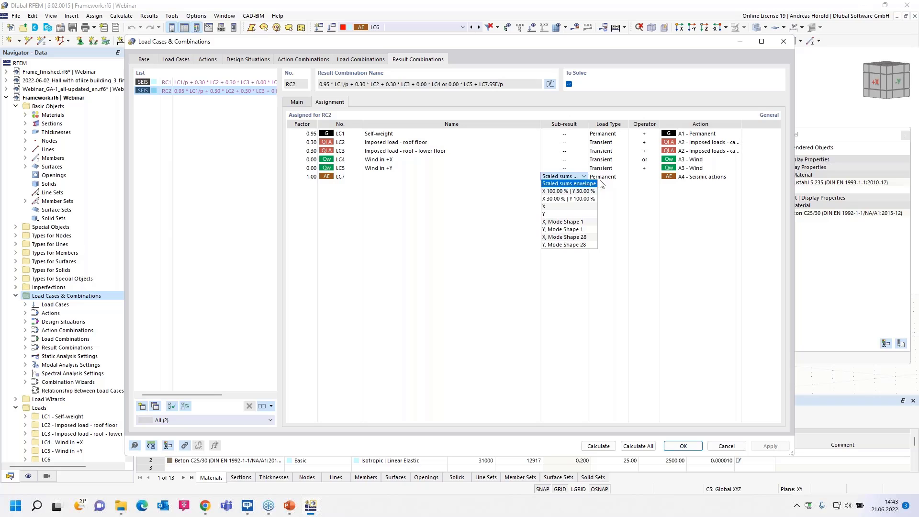
click(632, 208)
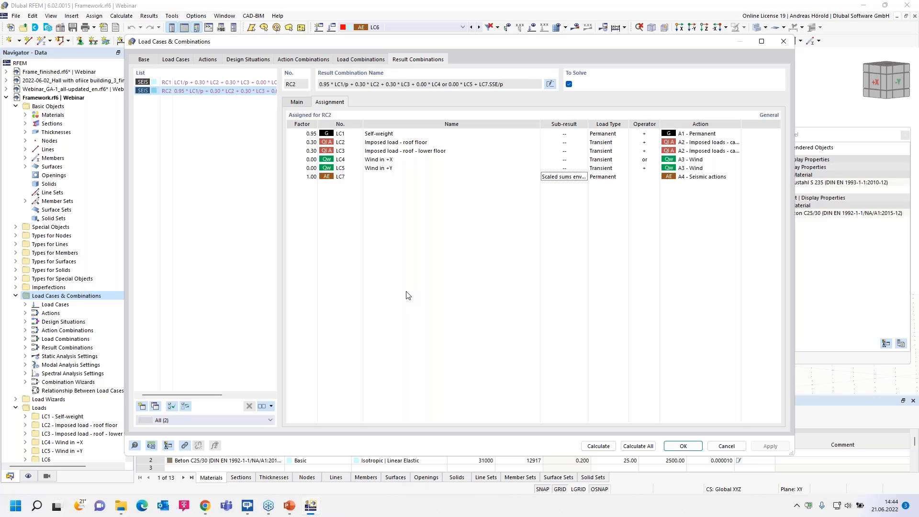
Switch to the Dlubal website in Chrome and set its language to English.
click(204, 512)
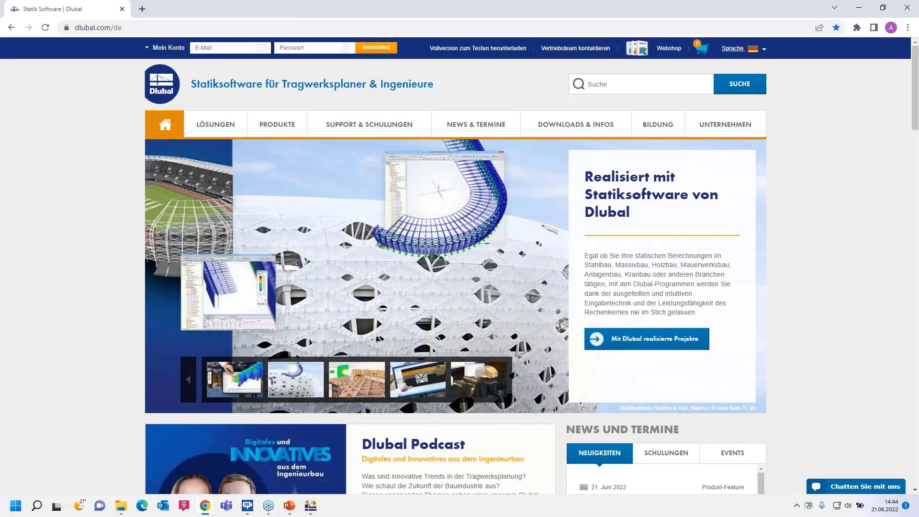
click(733, 48)
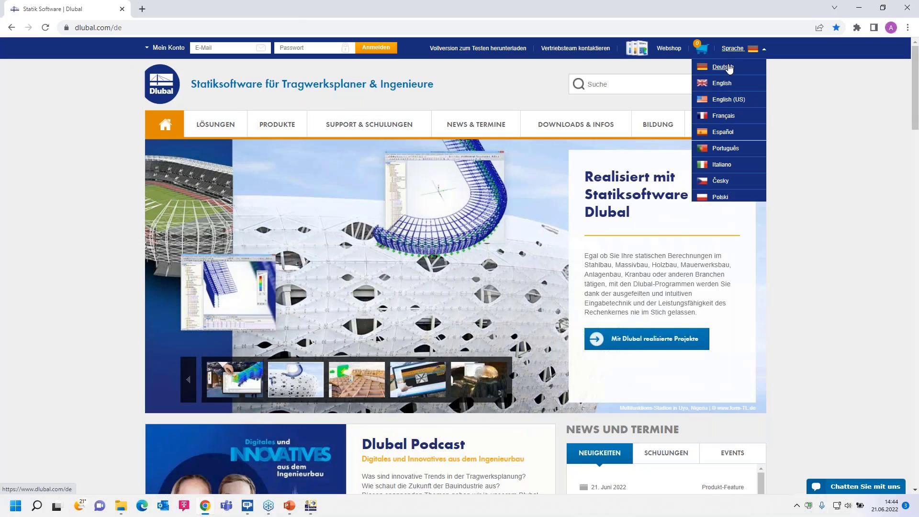
click(722, 83)
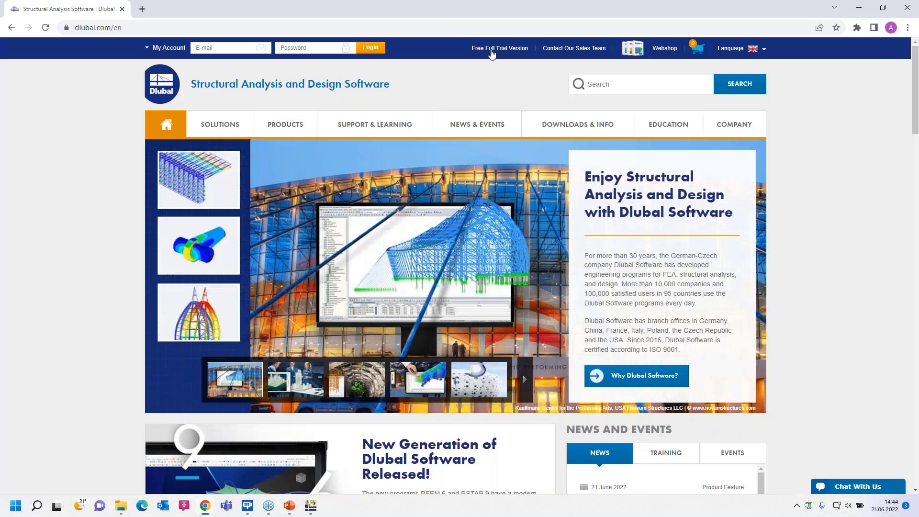
Open the Free Full Trial Version page and look through the offered trial programs.
click(493, 51)
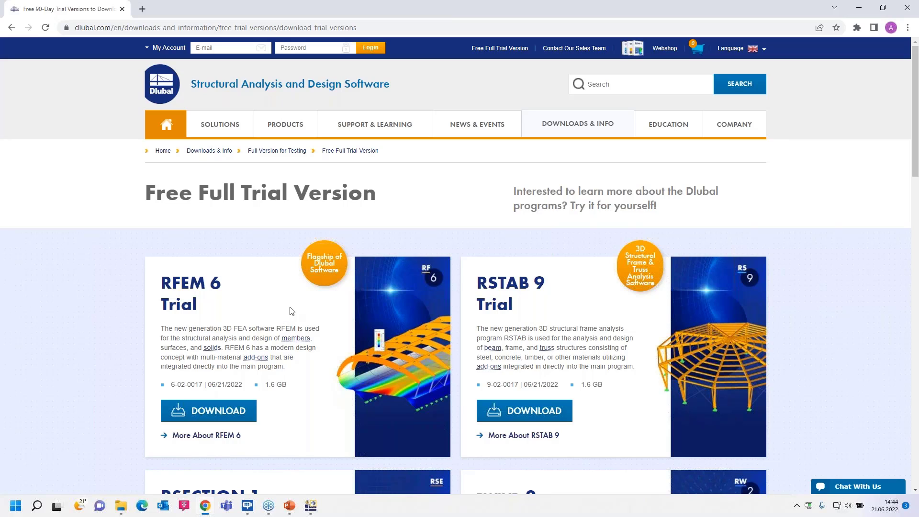
scroll(292, 311, down, 1)
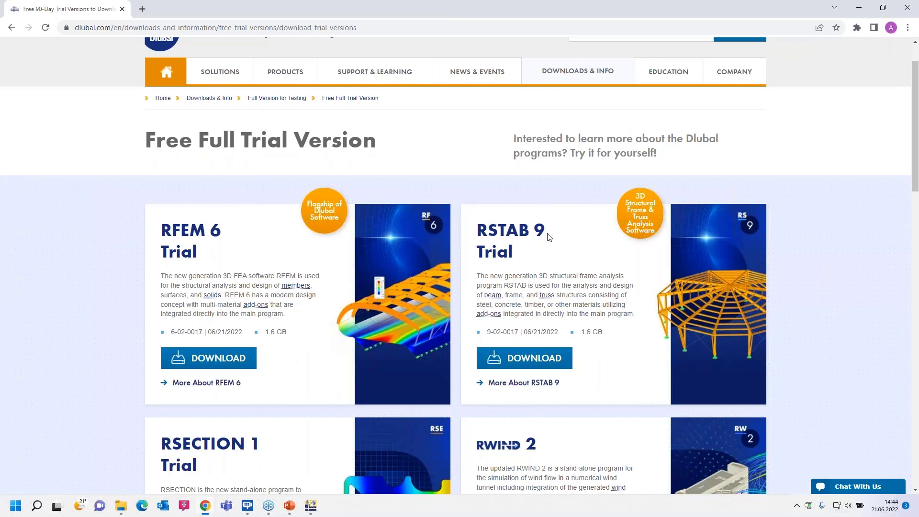
scroll(452, 285, down, 2)
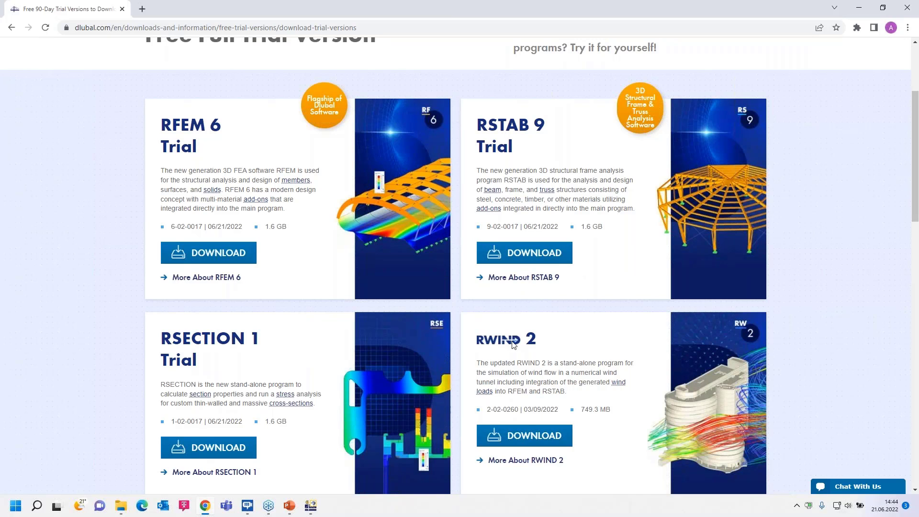
scroll(369, 275, up, 3)
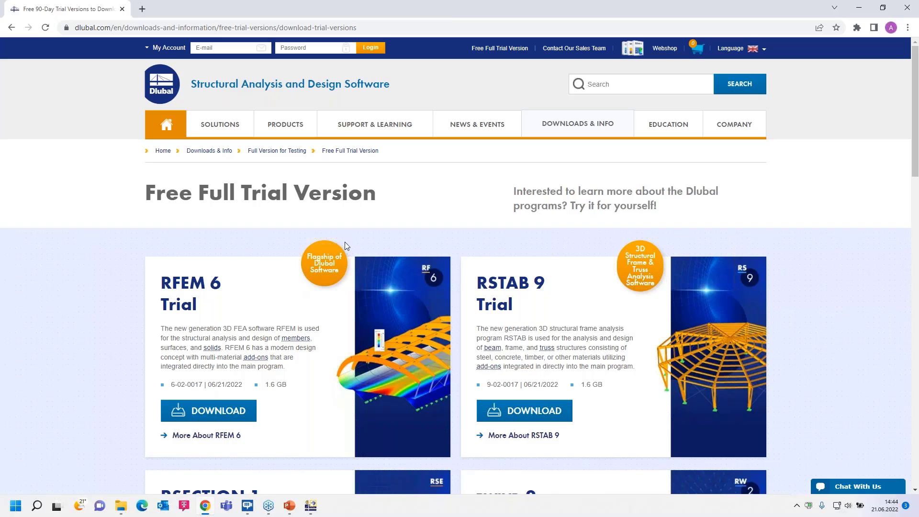
Open the Webinars page from the News & Events section and go to the webinar list with its search filters.
mouse_move(476, 124)
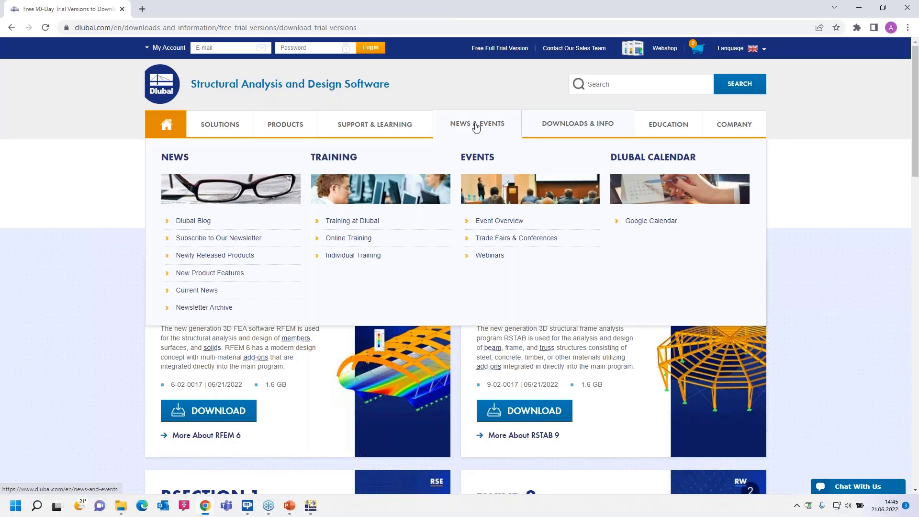
click(491, 257)
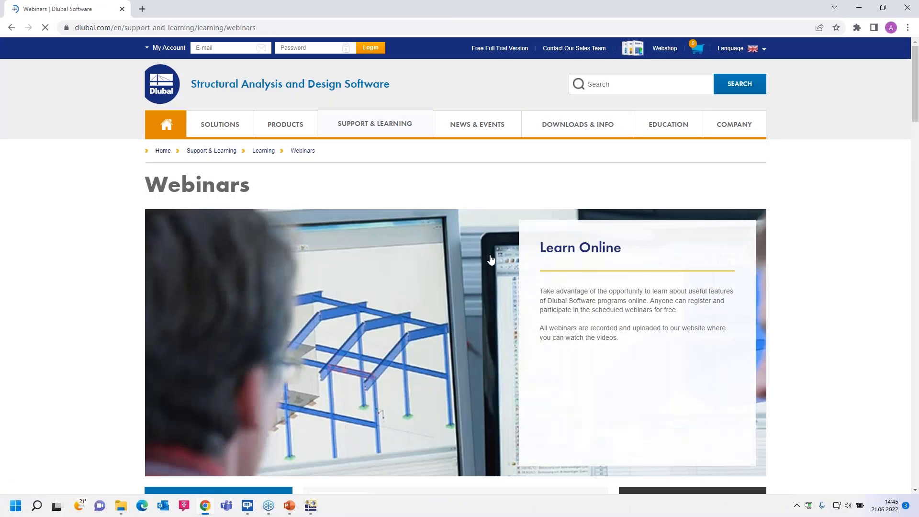
scroll(414, 301, down, 6)
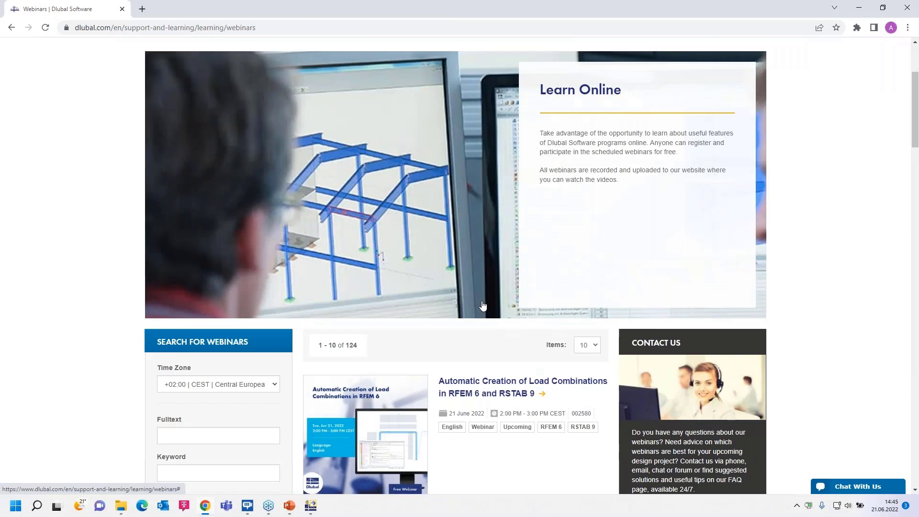
scroll(413, 301, down, 2)
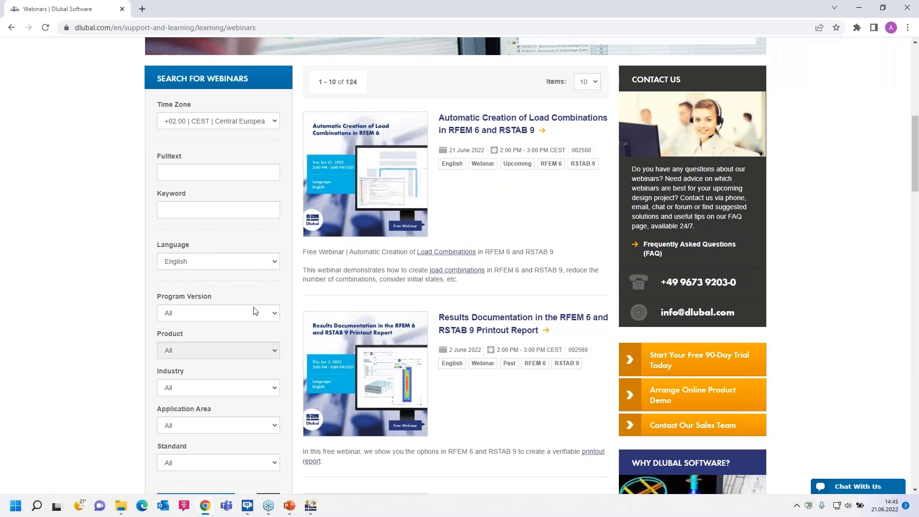
Search the webinars for program version RFEM 6 and product Structure Stability for RFEM 6.
click(232, 312)
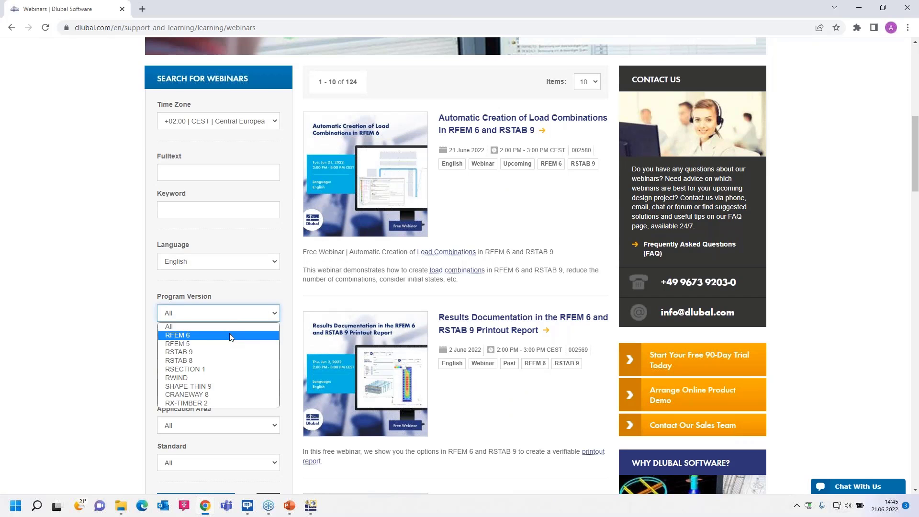
click(230, 334)
scroll(295, 313, down, 2)
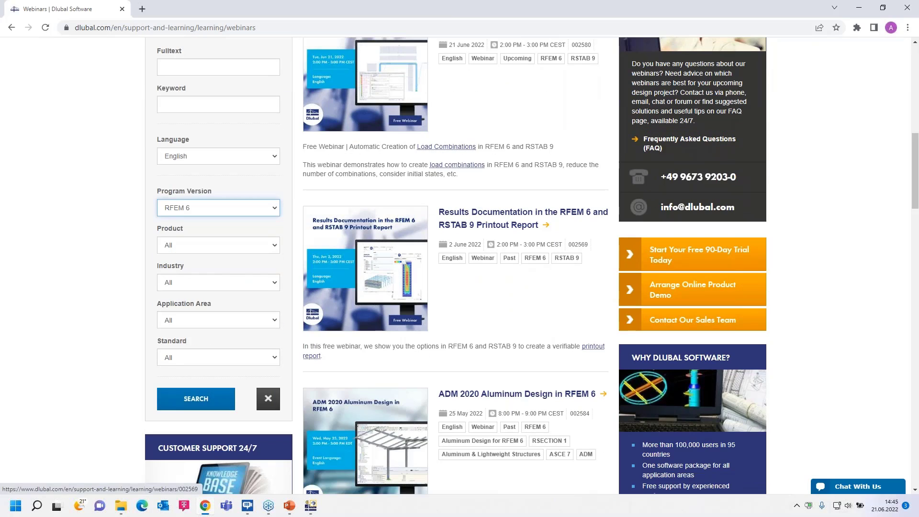
click(276, 246)
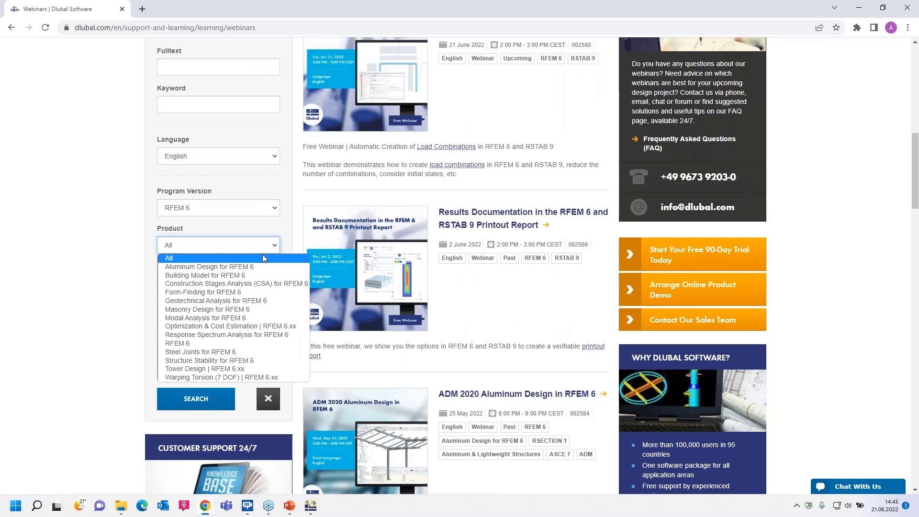
click(237, 361)
click(206, 405)
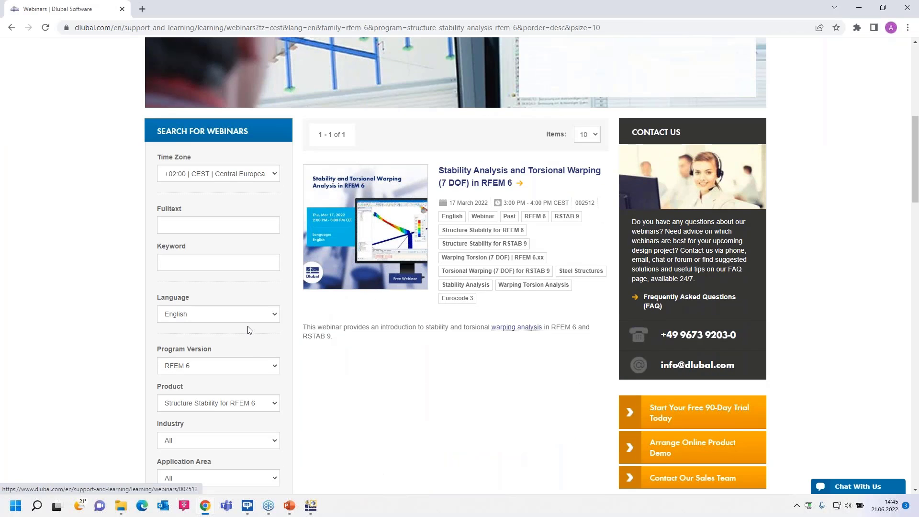
scroll(248, 329, down, 3)
scroll(276, 328, up, 2)
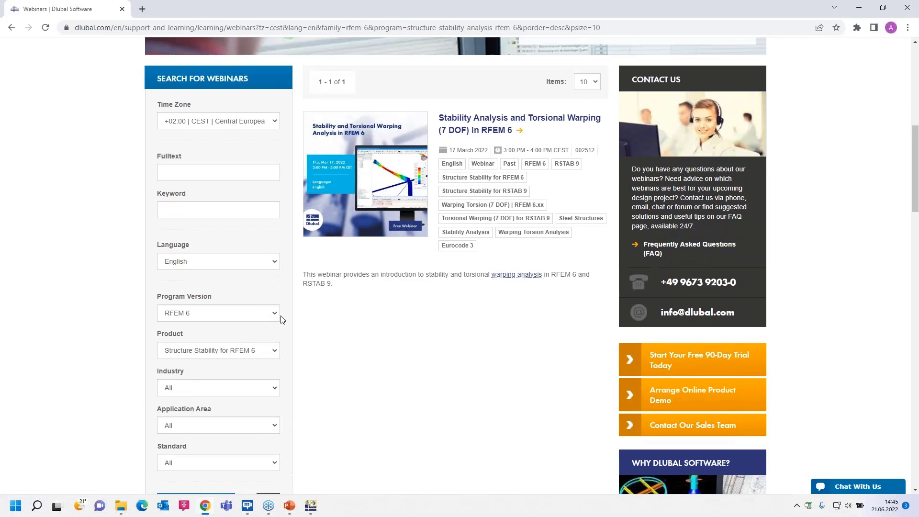
Change the product filter to Construction Stages Analysis (CSA) for RFEM 6, rerun the search and view the matching webinars.
click(276, 351)
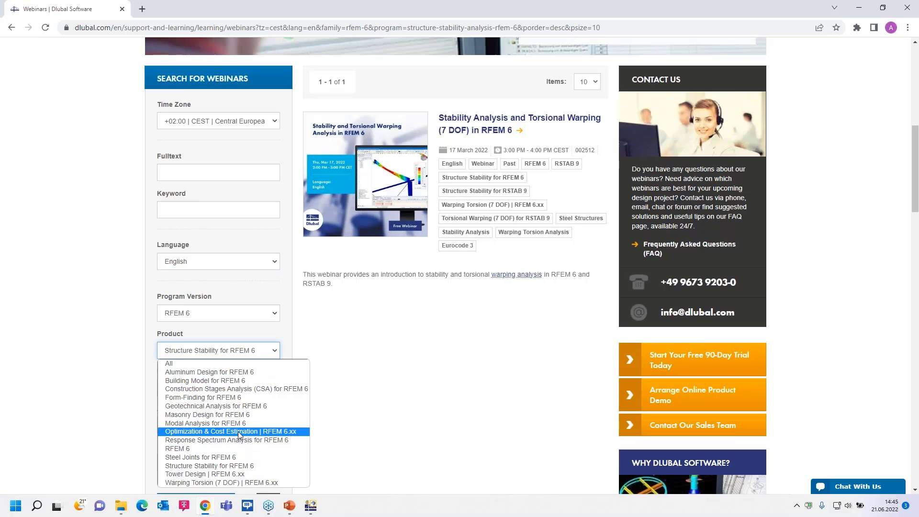
click(243, 389)
scroll(232, 447, down, 2)
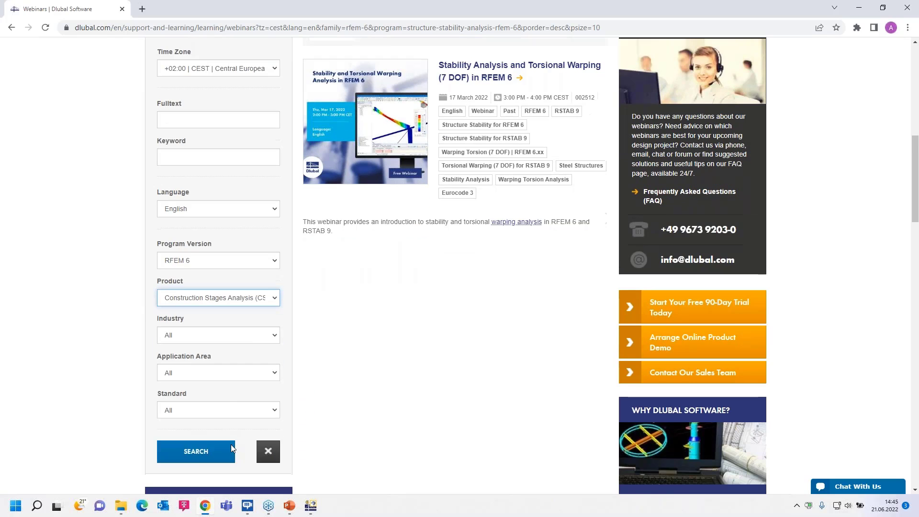
click(196, 399)
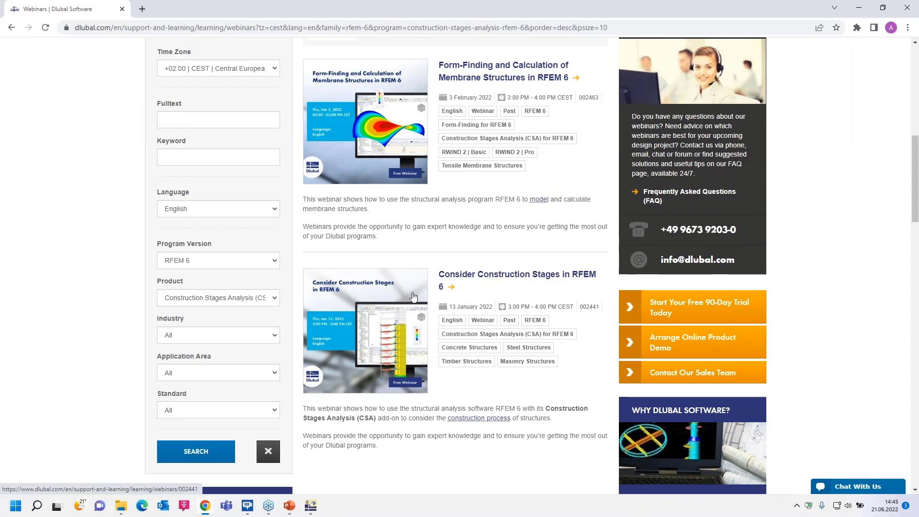
scroll(473, 316, up, 1)
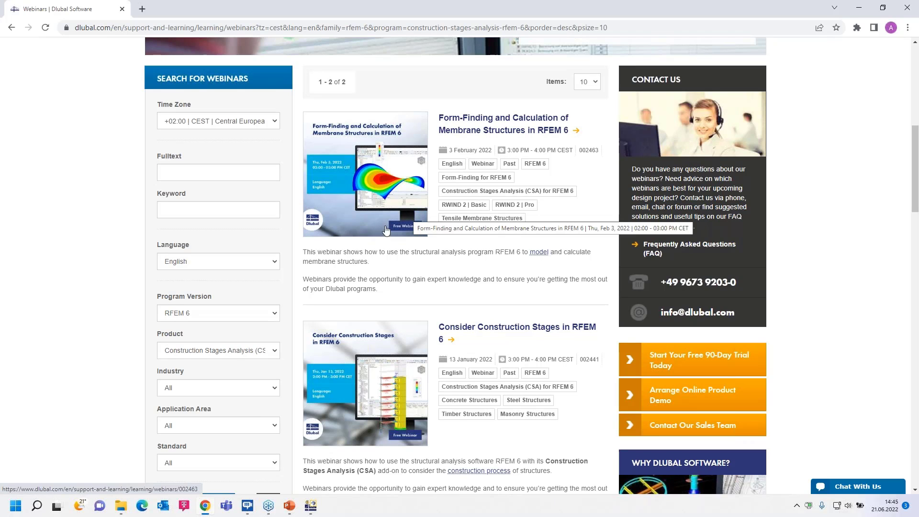
Reset the product filter to All, search the webinars' full text for "stability" and look through the results.
click(242, 353)
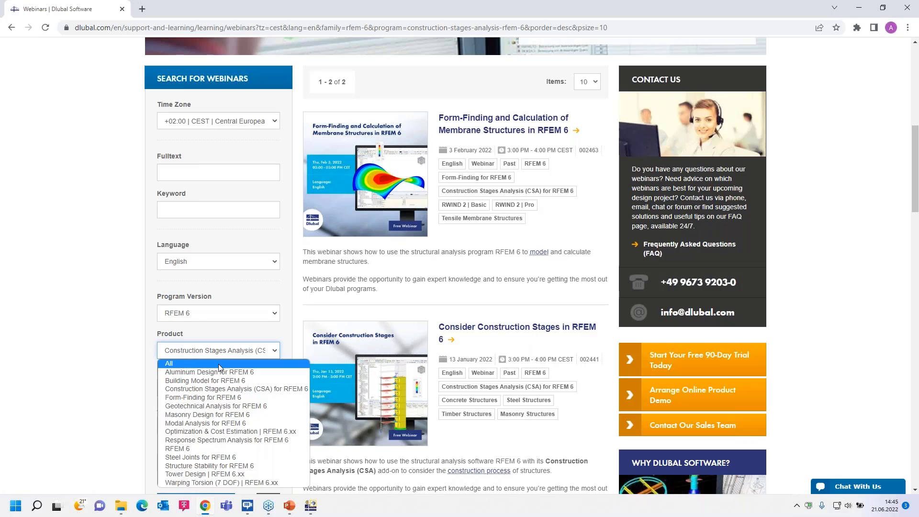
click(221, 365)
click(197, 173)
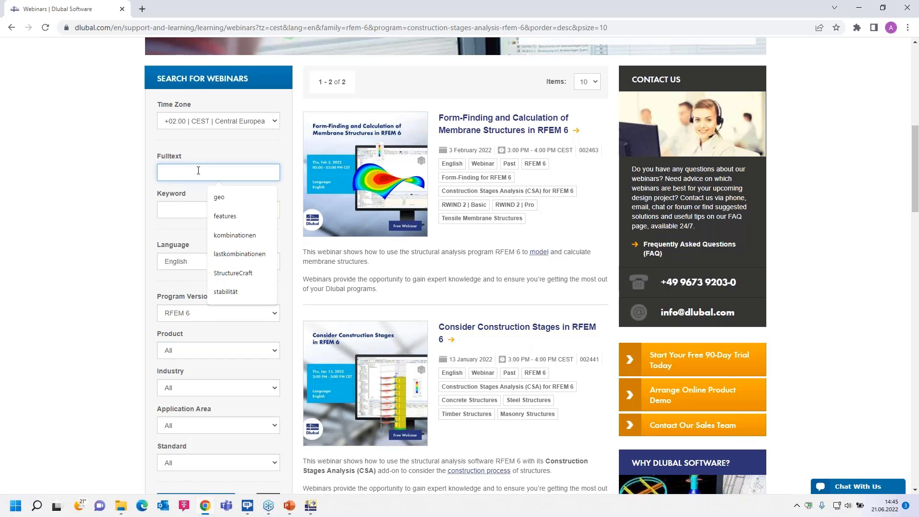
text(stabilit)
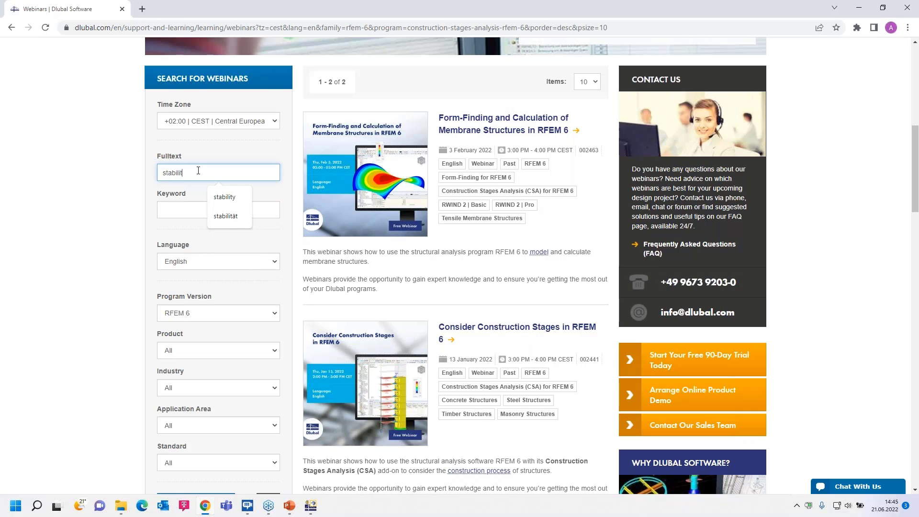
text(y)
key(Return)
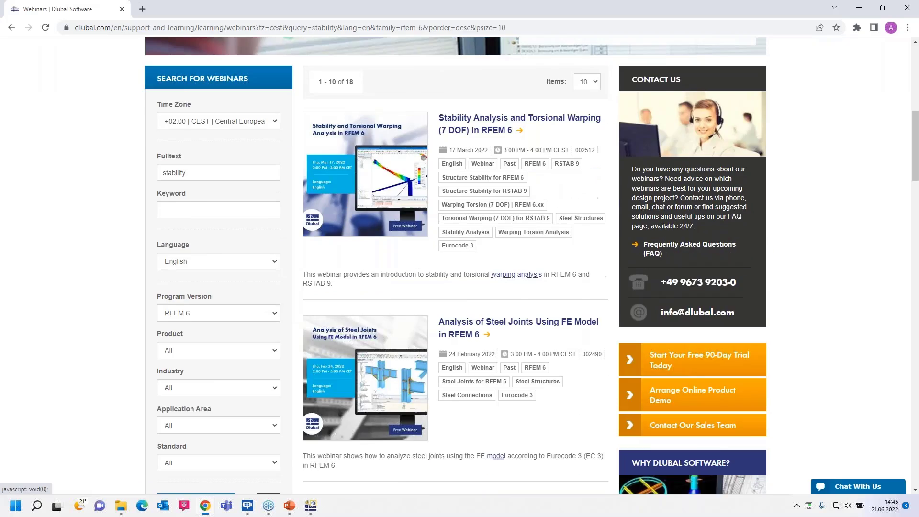
scroll(476, 231, down, 6)
scroll(476, 232, up, 7)
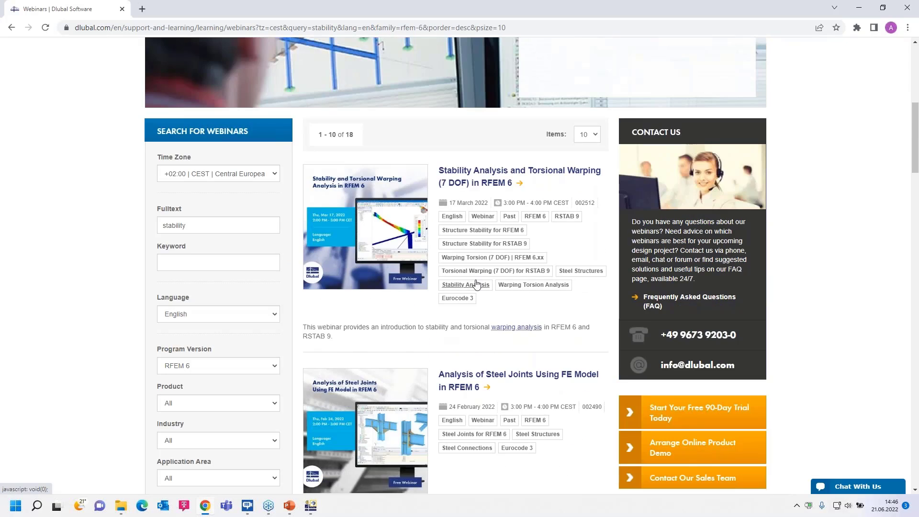
scroll(479, 283, down, 2)
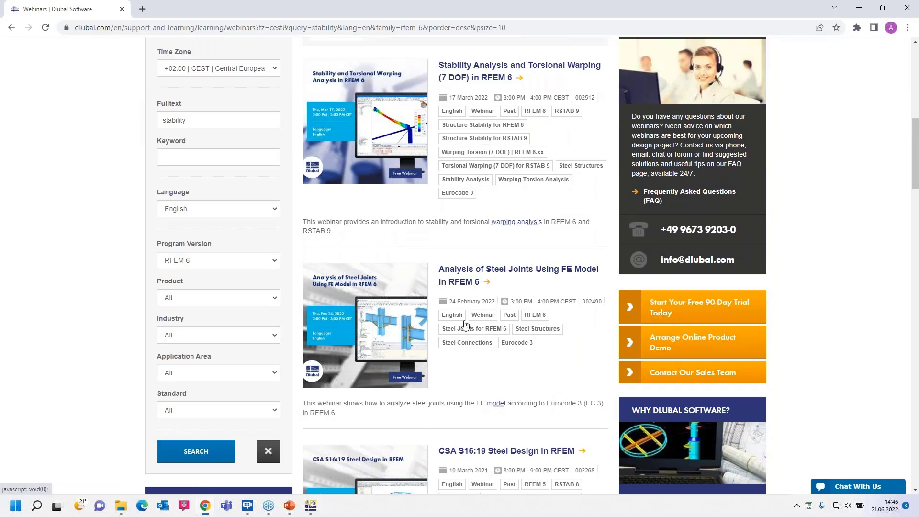